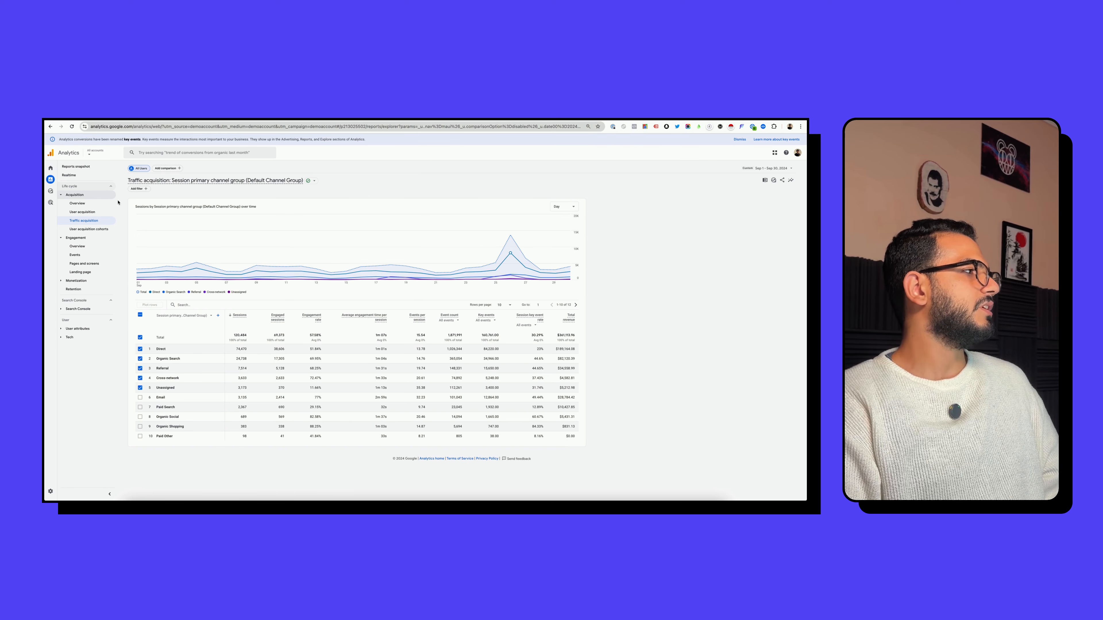
mouse_move(55, 182)
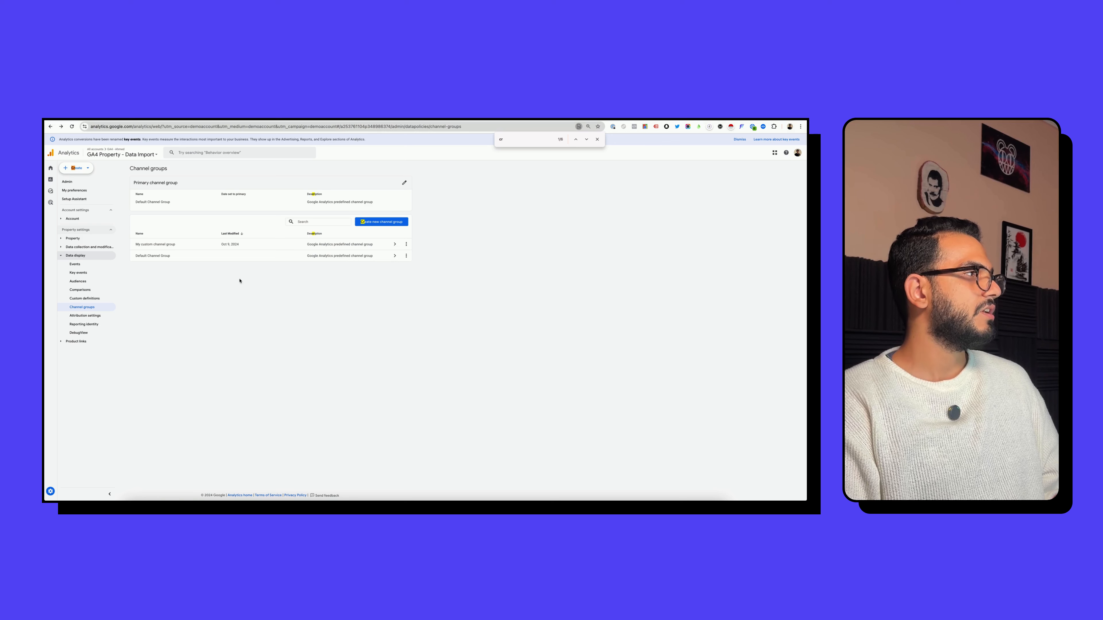
click(219, 256)
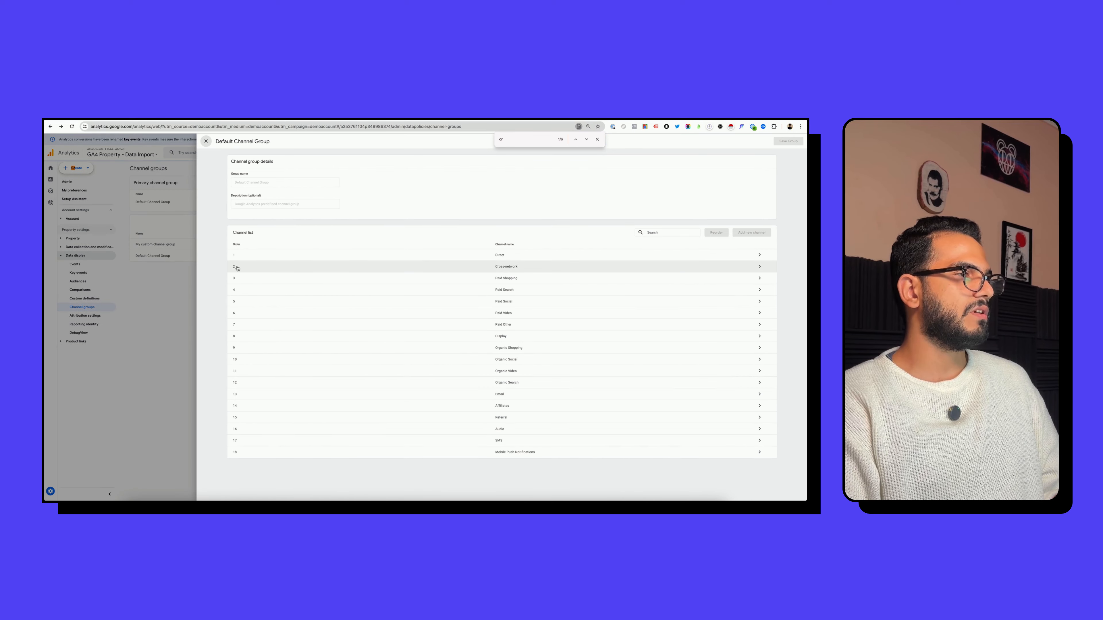
click(369, 394)
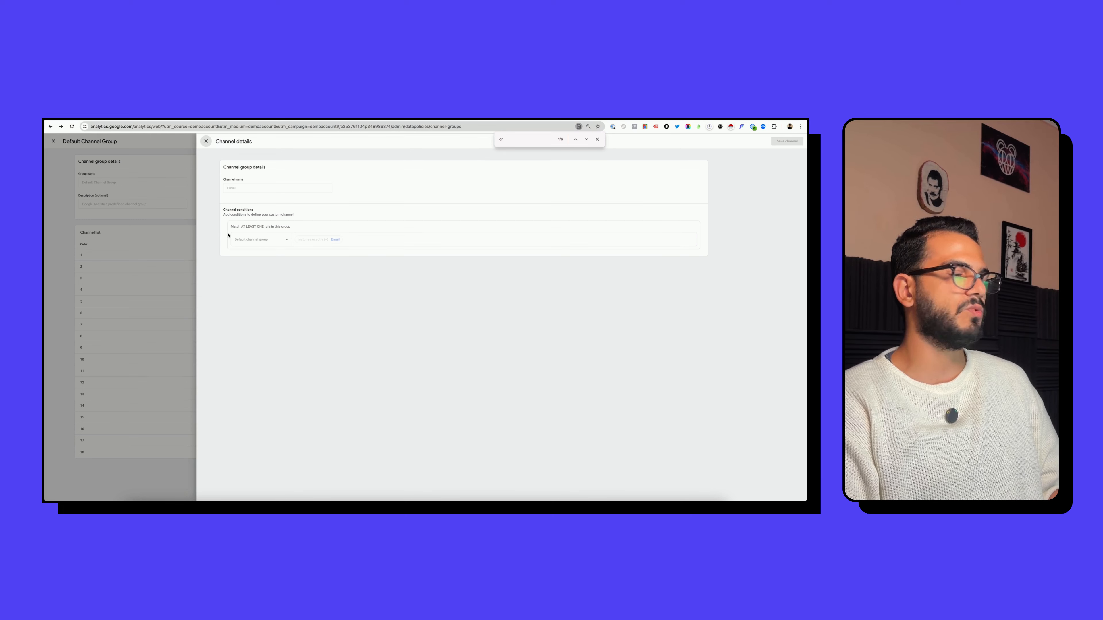
click(313, 115)
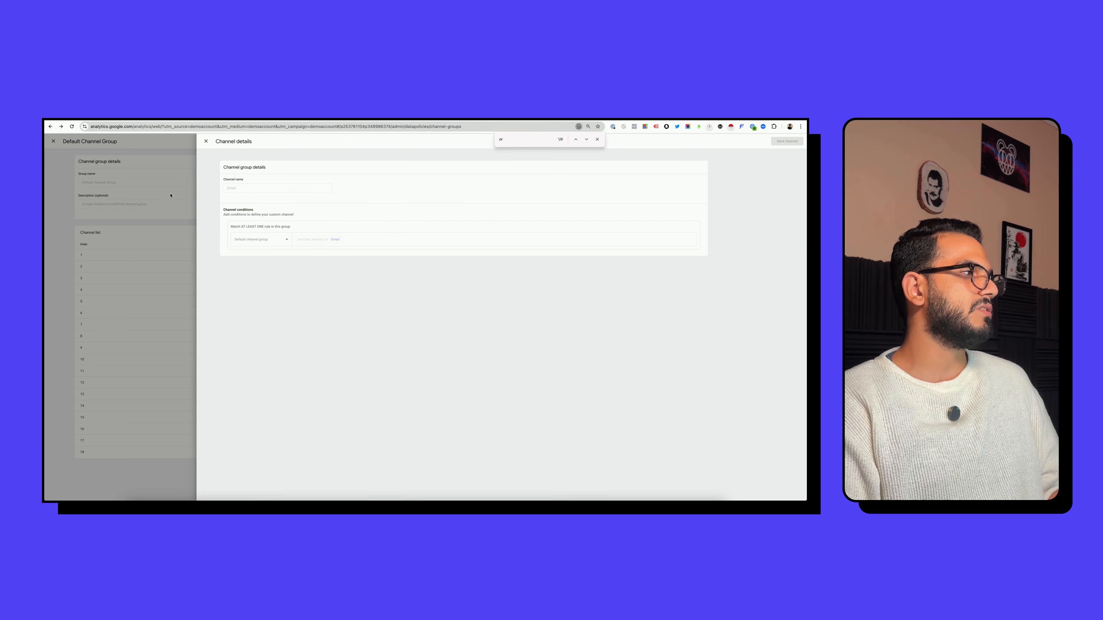
click(166, 201)
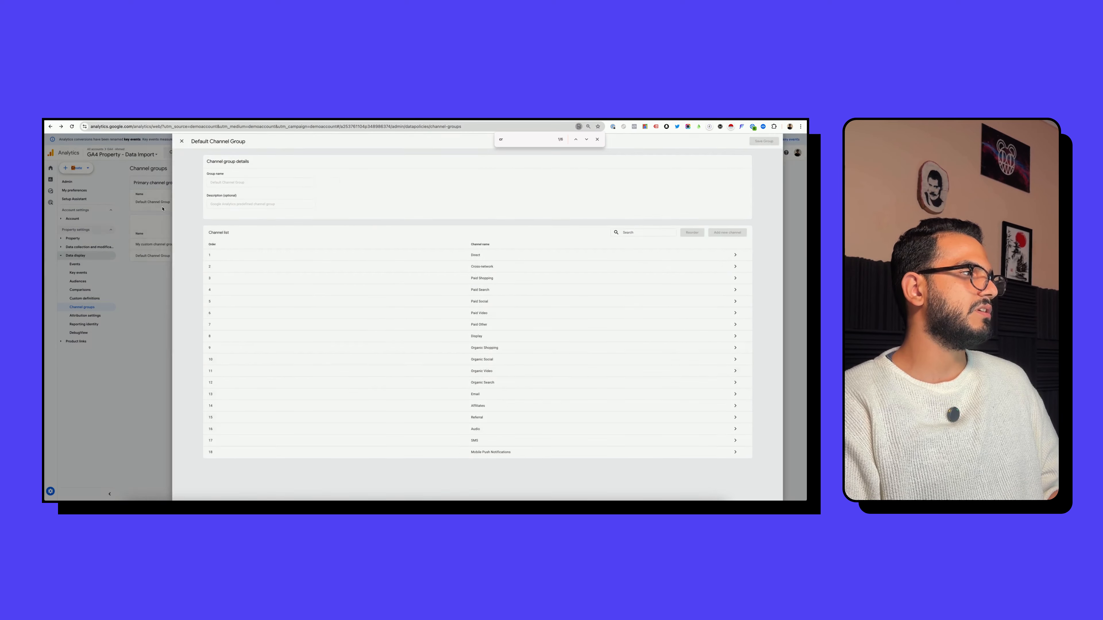
click(163, 210)
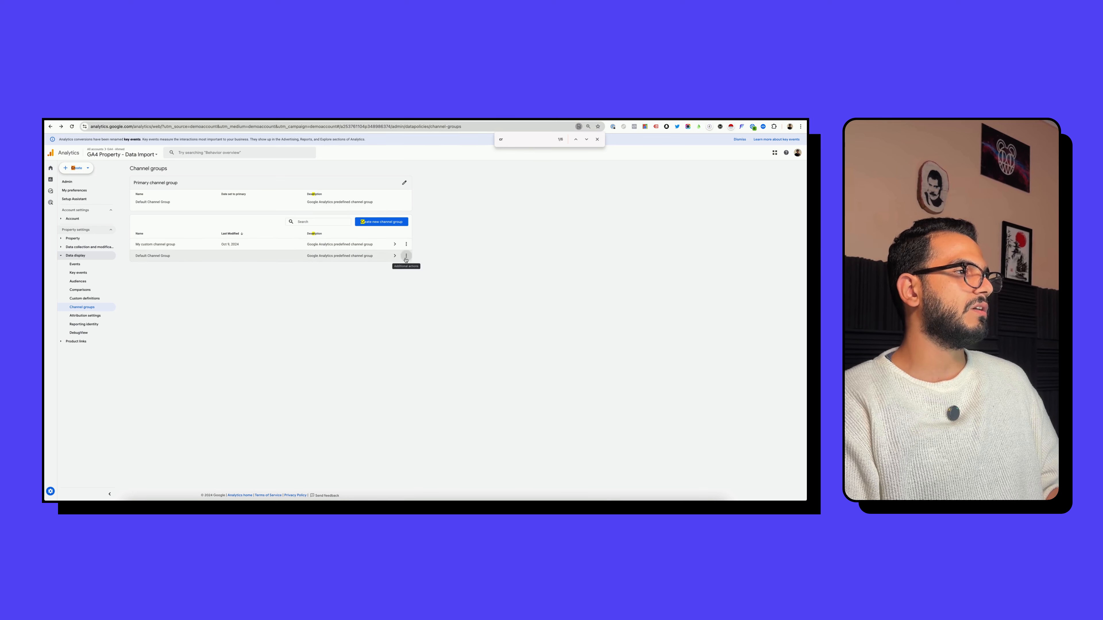
Step: Start a copy of the Default Channel Group, add a condition group to its Paid Search channel, and leave without saving
click(406, 255)
click(407, 270)
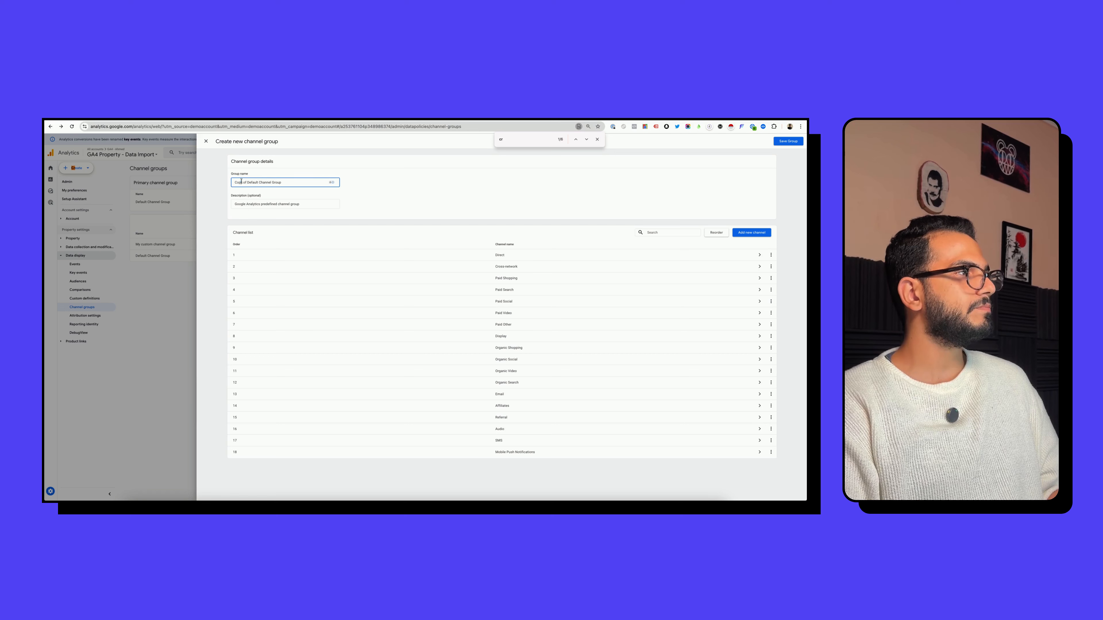
double_click(240, 182)
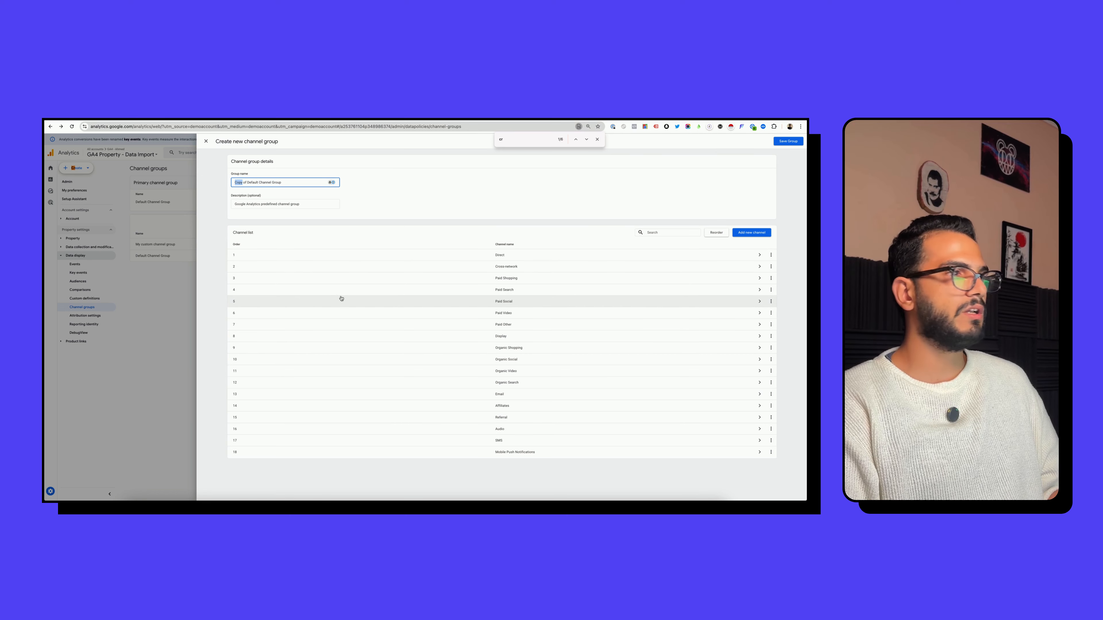
click(330, 290)
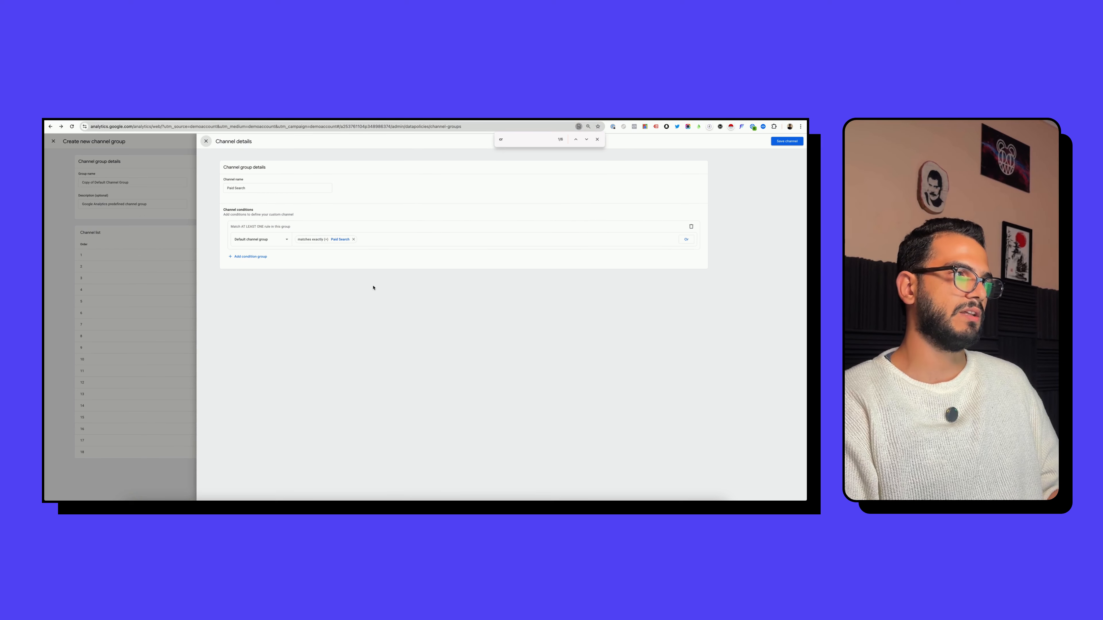
click(243, 256)
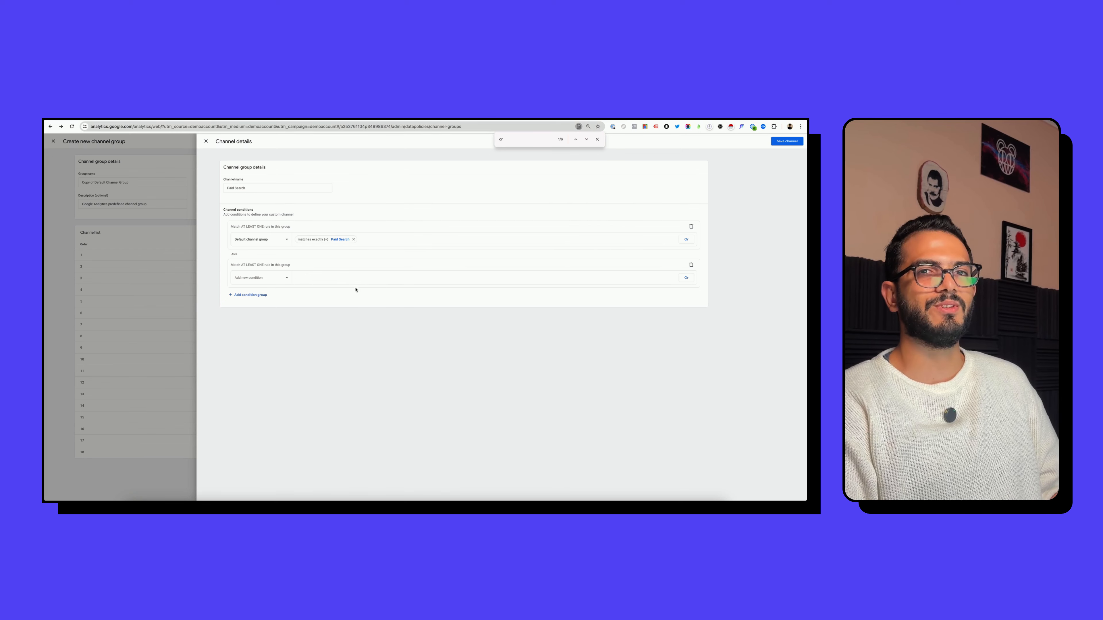
click(179, 237)
click(173, 231)
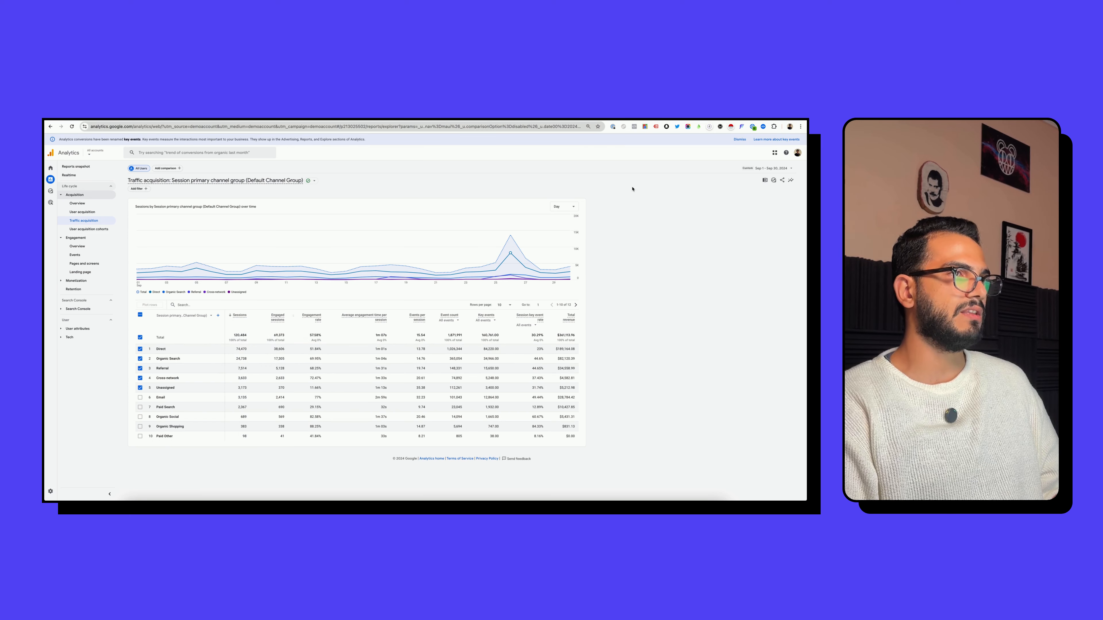
Step: Look through the calendar months in the traffic acquisition report's date range picker and close it without changing the range
click(769, 169)
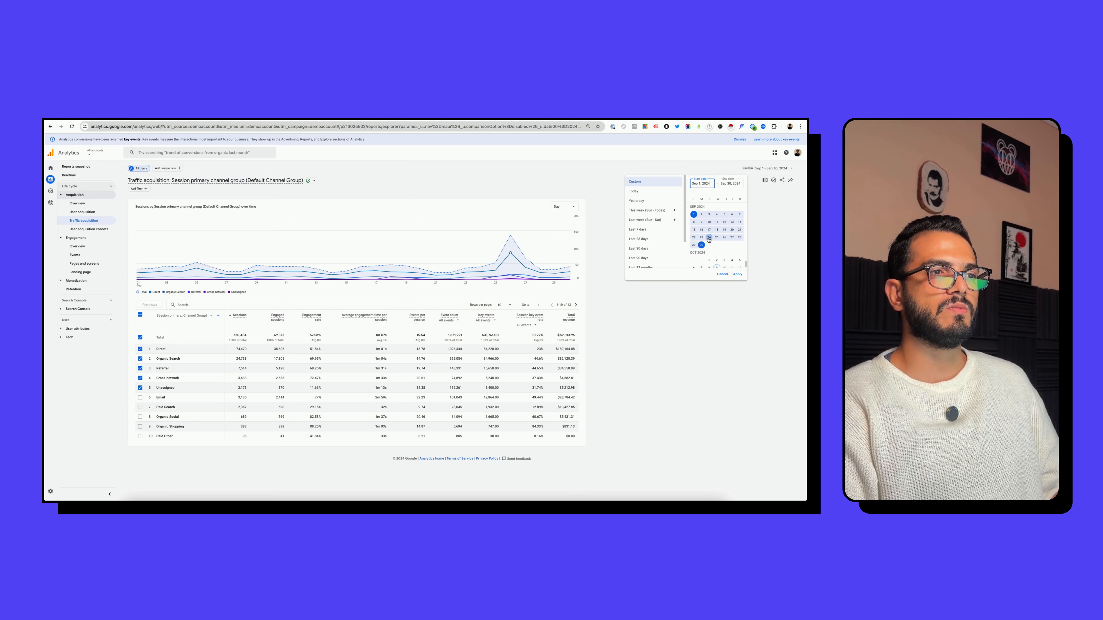
scroll(708, 240, down, 1)
scroll(706, 217, up, 2)
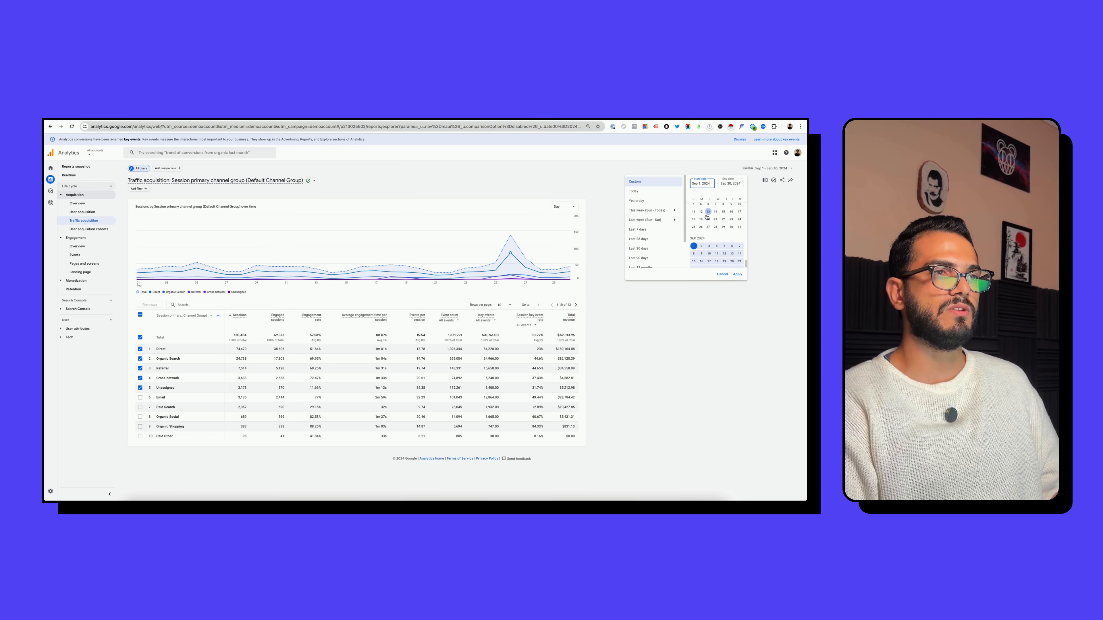
click(660, 315)
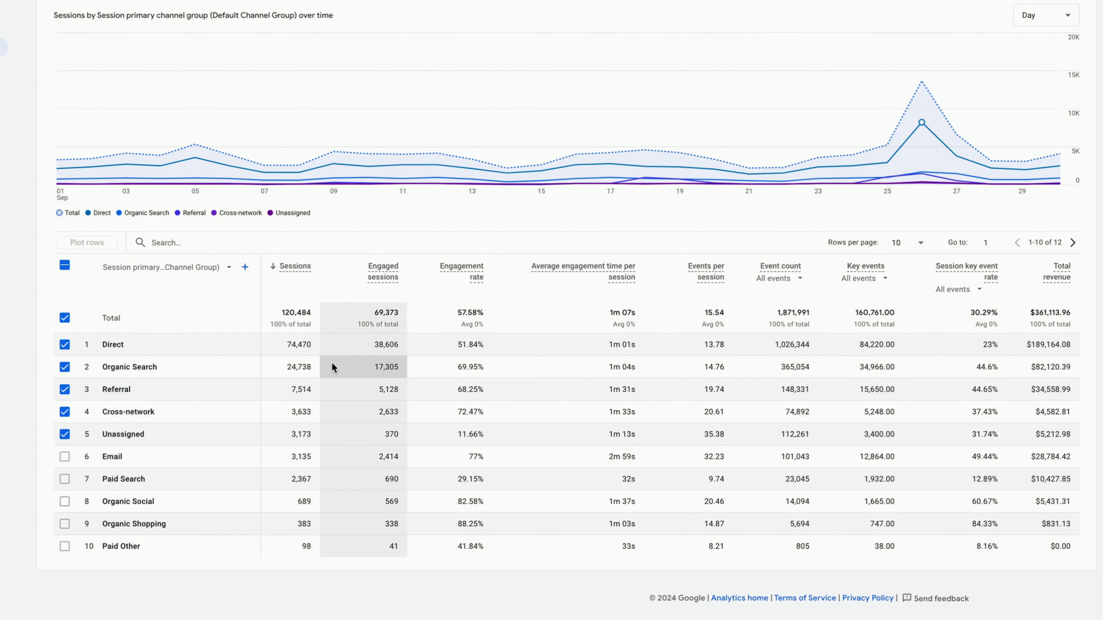
Step: Examine the Organic Search row's sessions, engaged sessions, total revenue and session key event rate
double_click(299, 367)
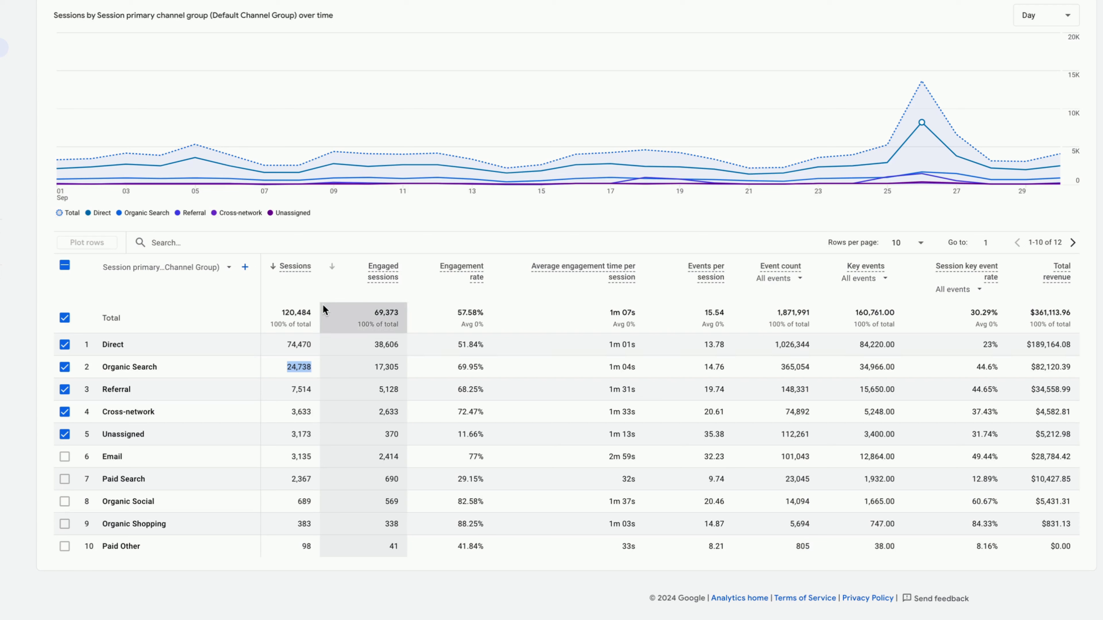
double_click(383, 370)
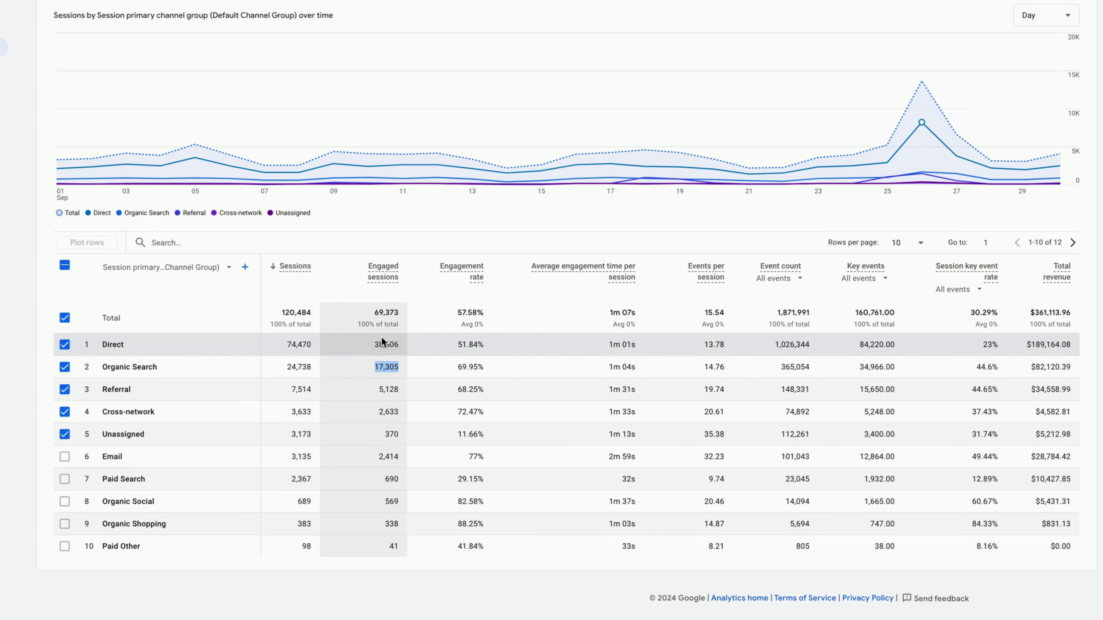
mouse_move(382, 290)
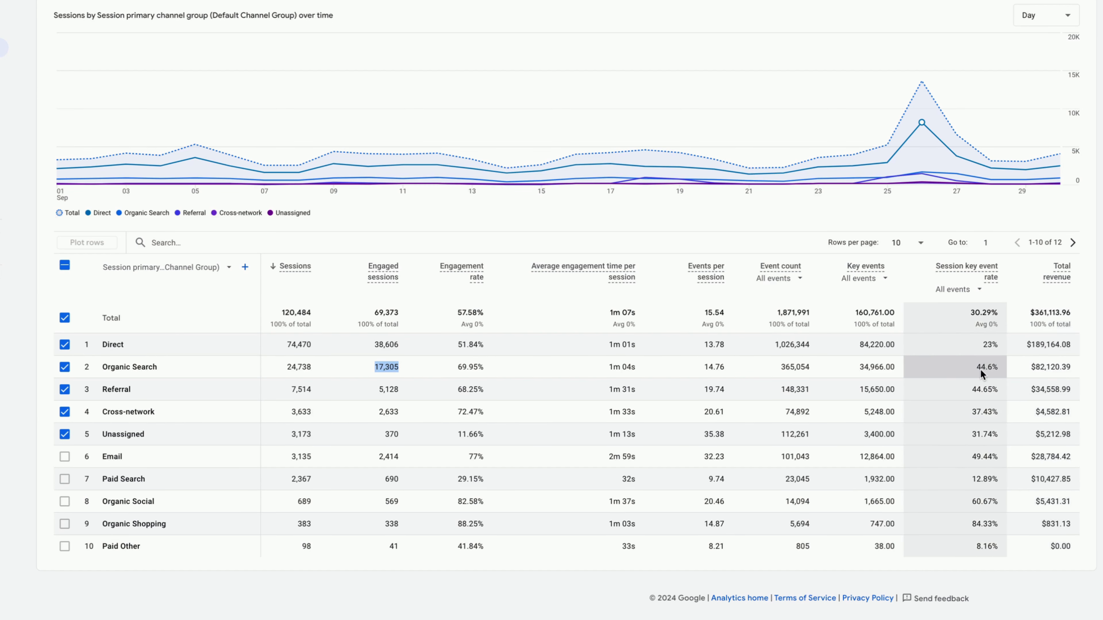
double_click(1046, 364)
drag(1045, 364, 1031, 372)
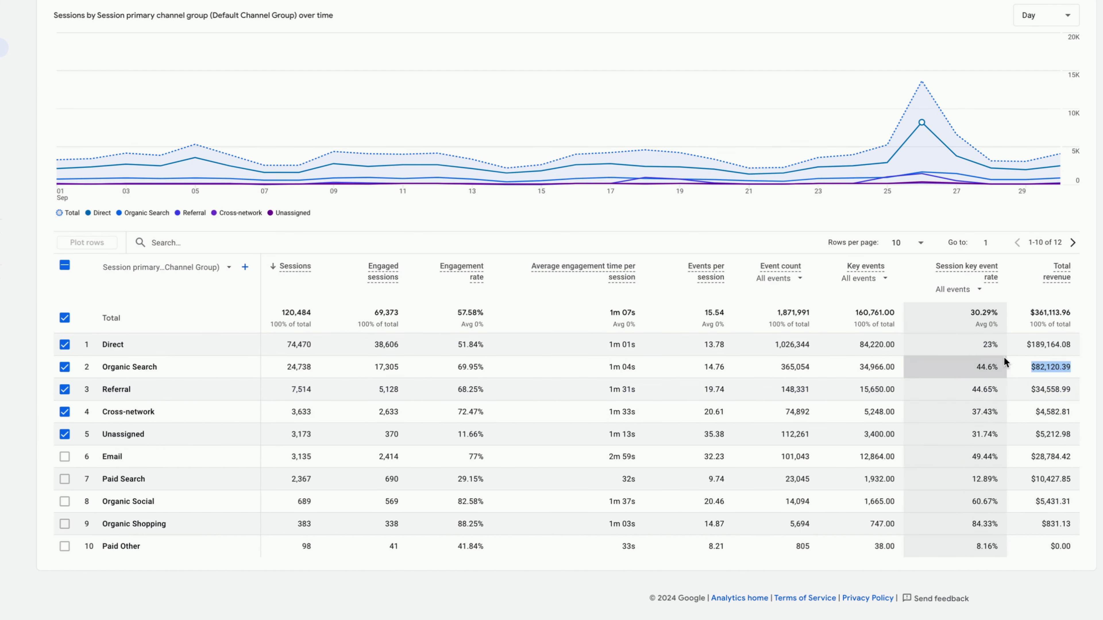
double_click(976, 369)
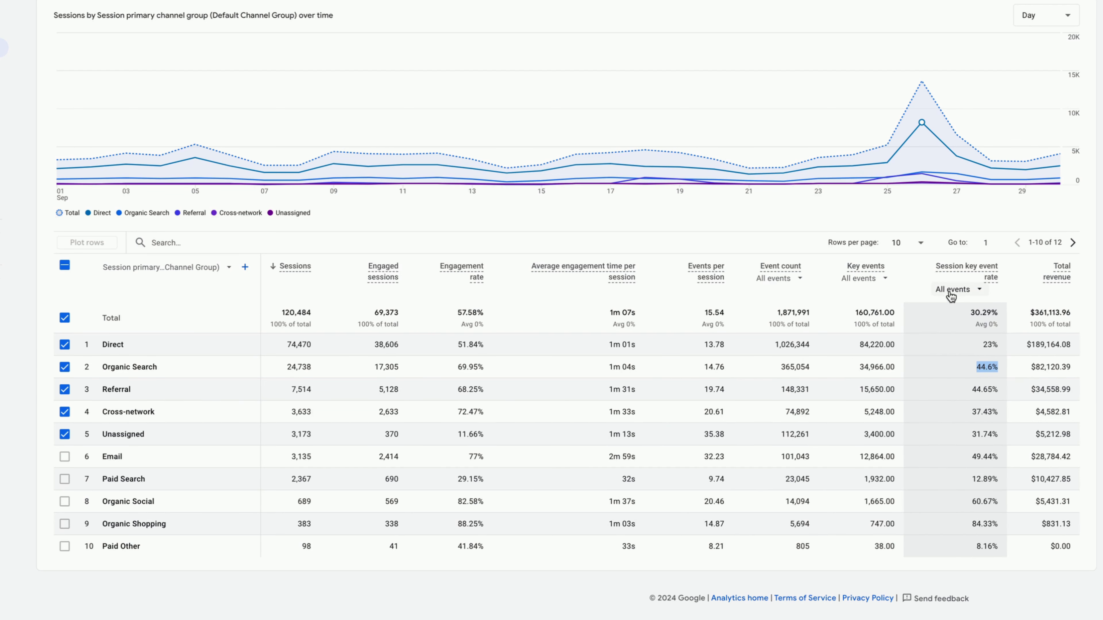
Step: Limit the Session key event rate column to the purchase event
click(958, 291)
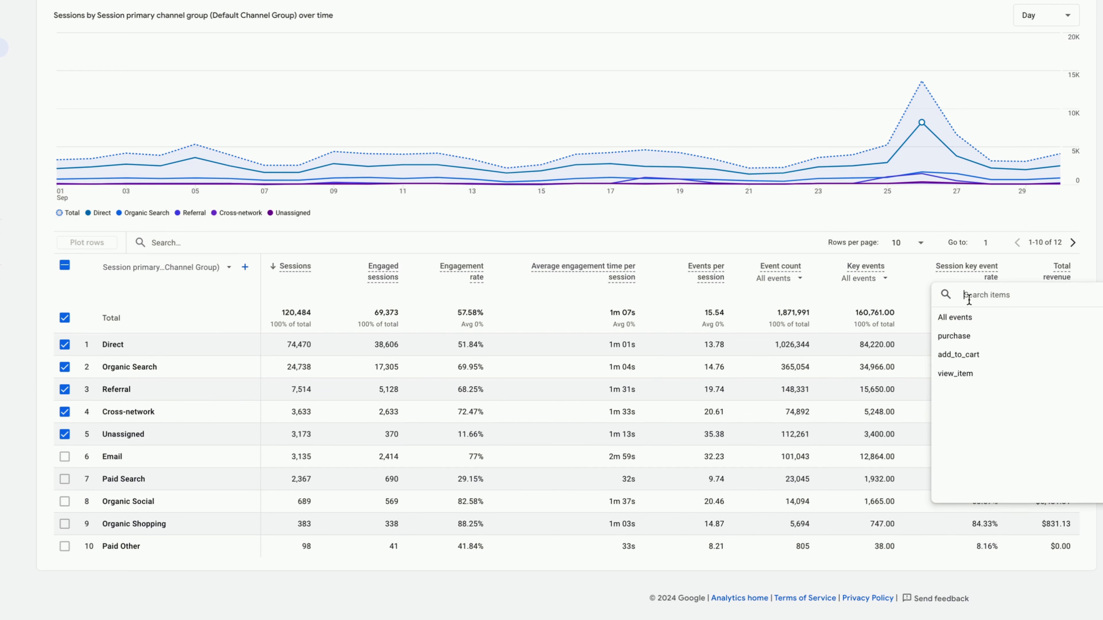
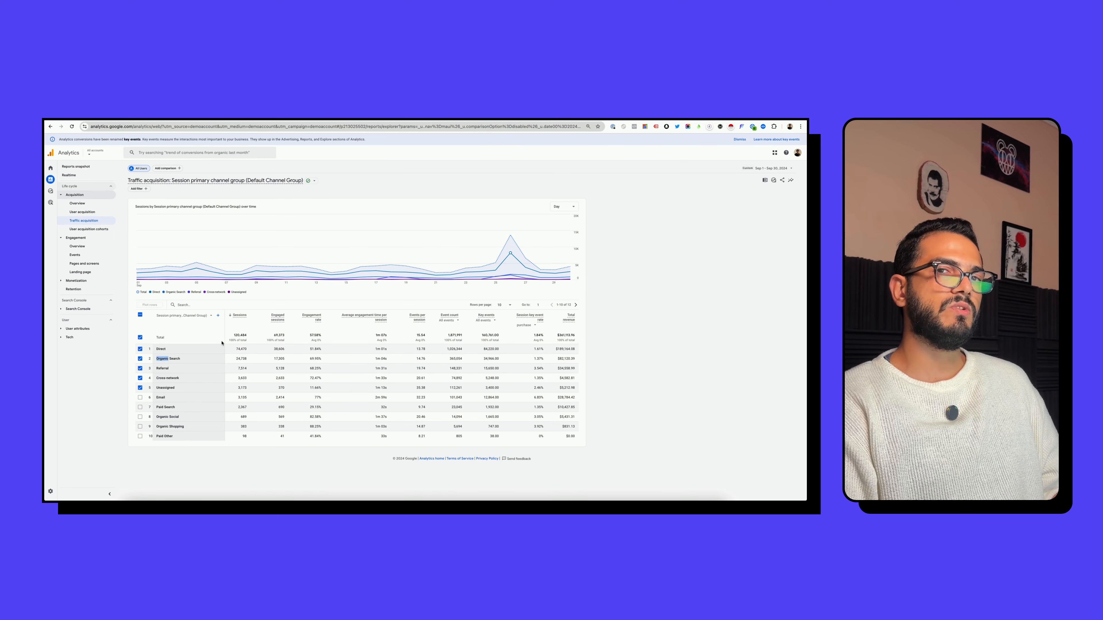
Step: Add Session source / medium as the secondary dimension of the traffic acquisition table
click(218, 316)
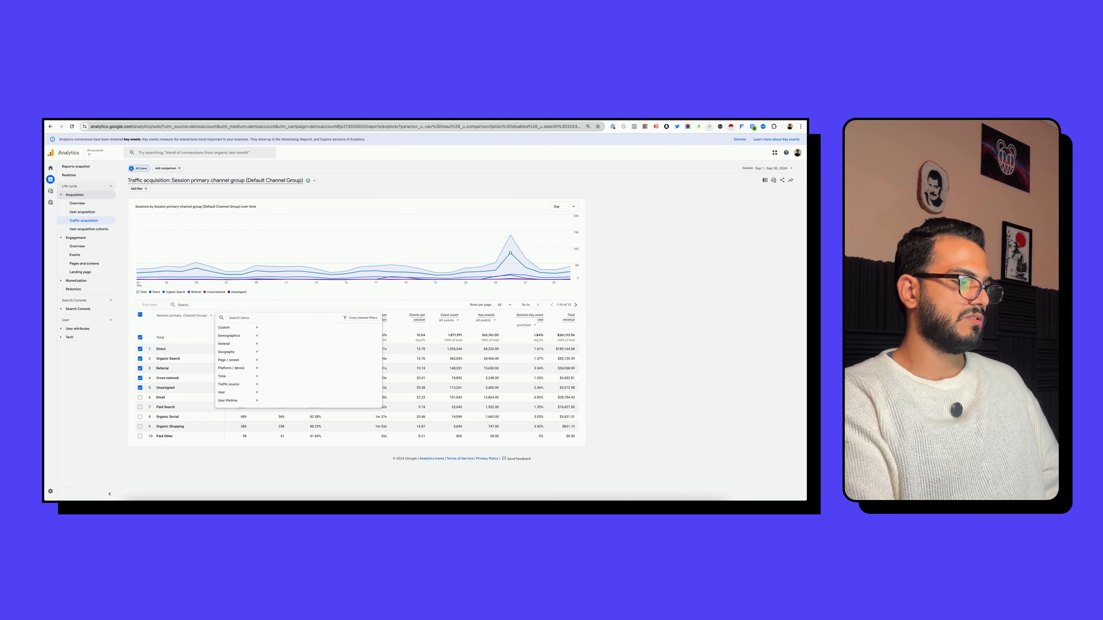
text(s)
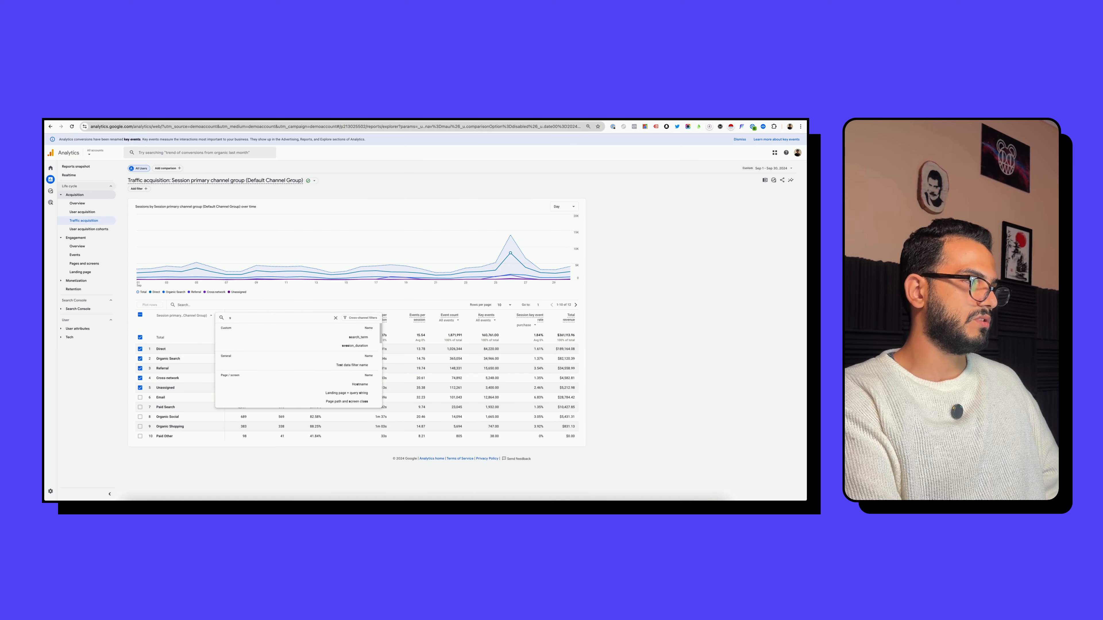
text(ource)
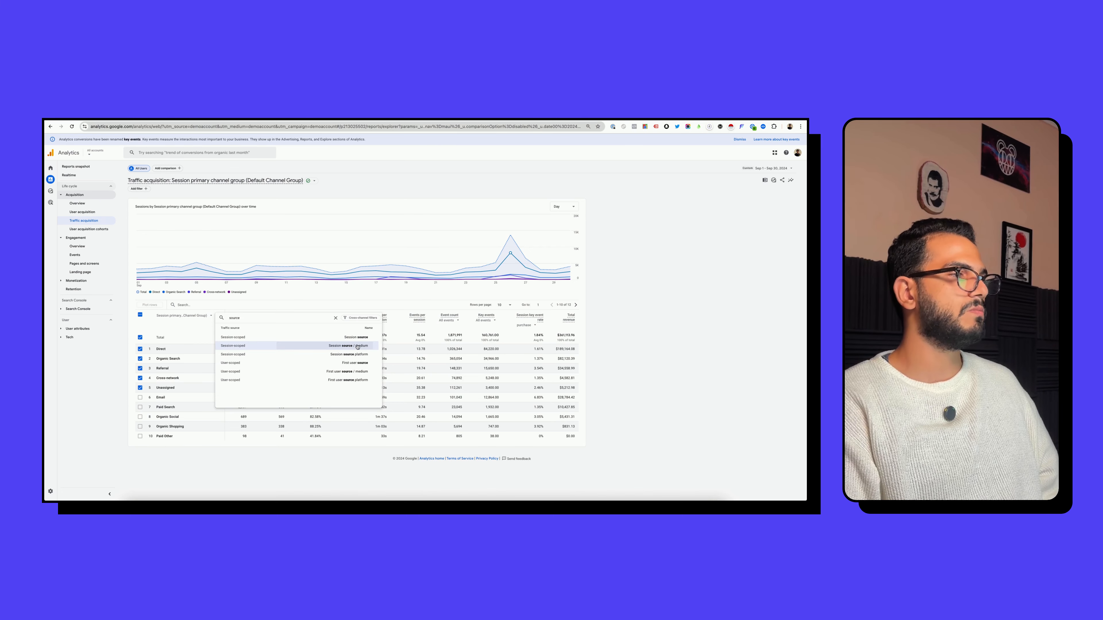
click(365, 347)
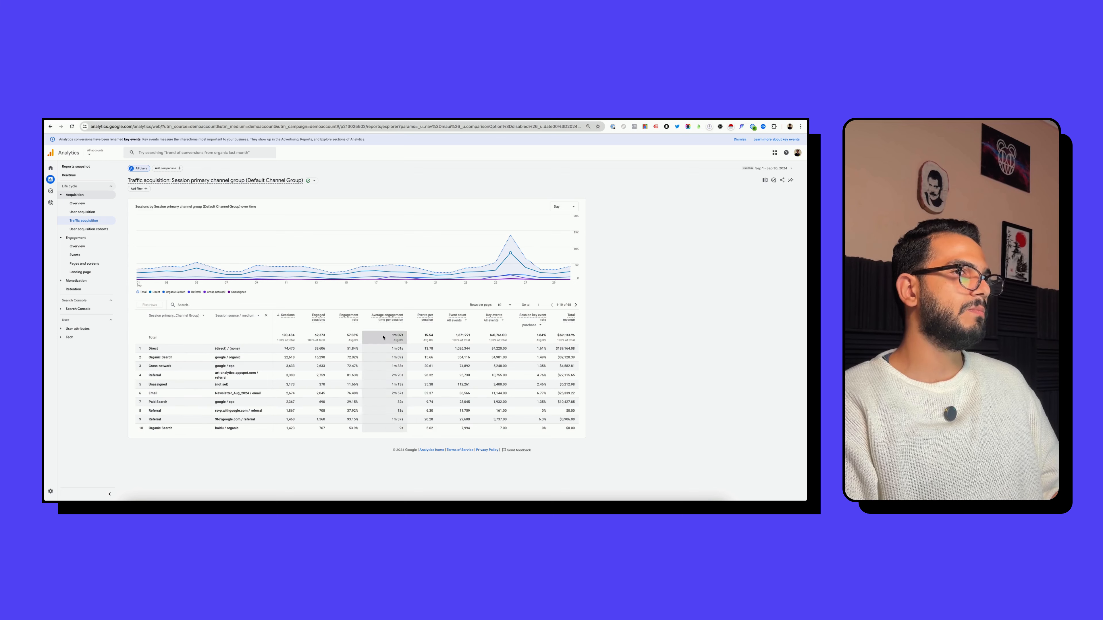
Step: Start a new report filter with Session default channel group as its dimension
mouse_move(292, 273)
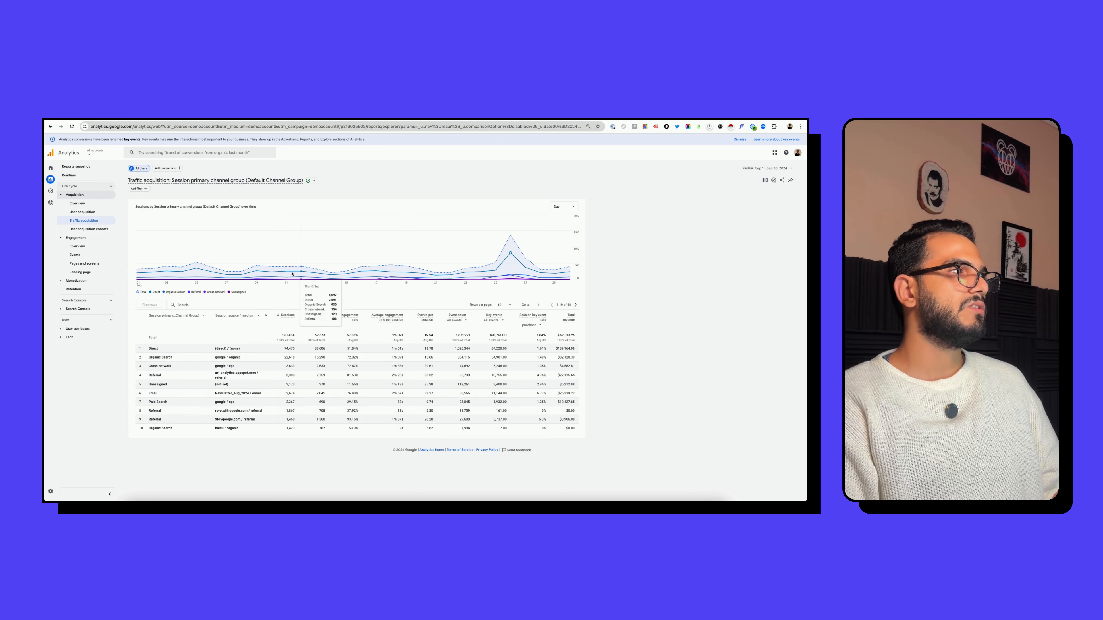
click(136, 189)
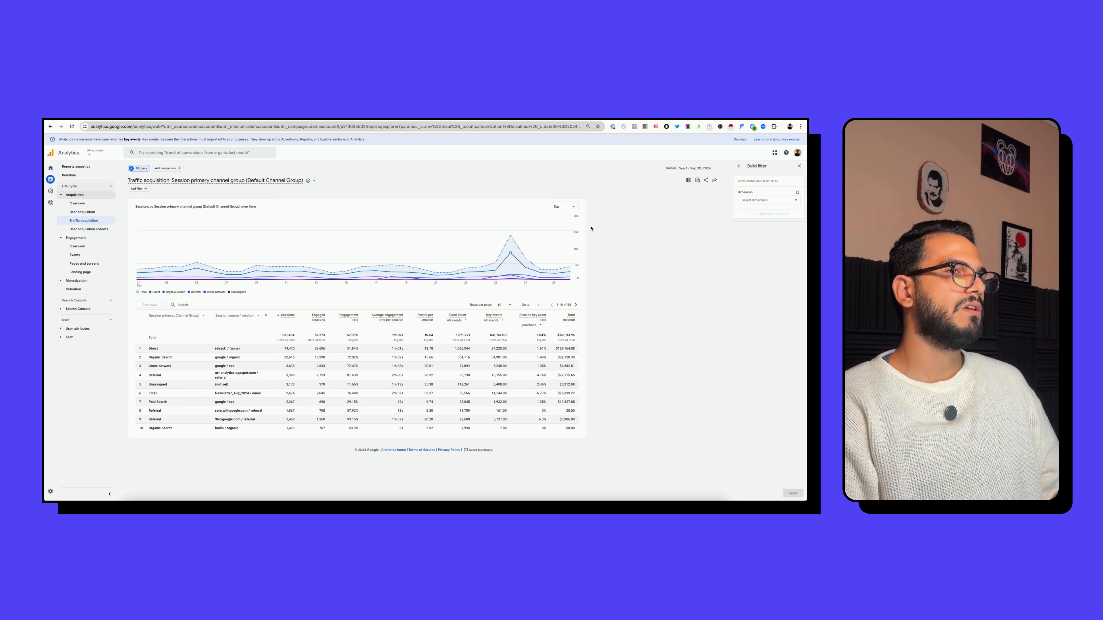
click(767, 201)
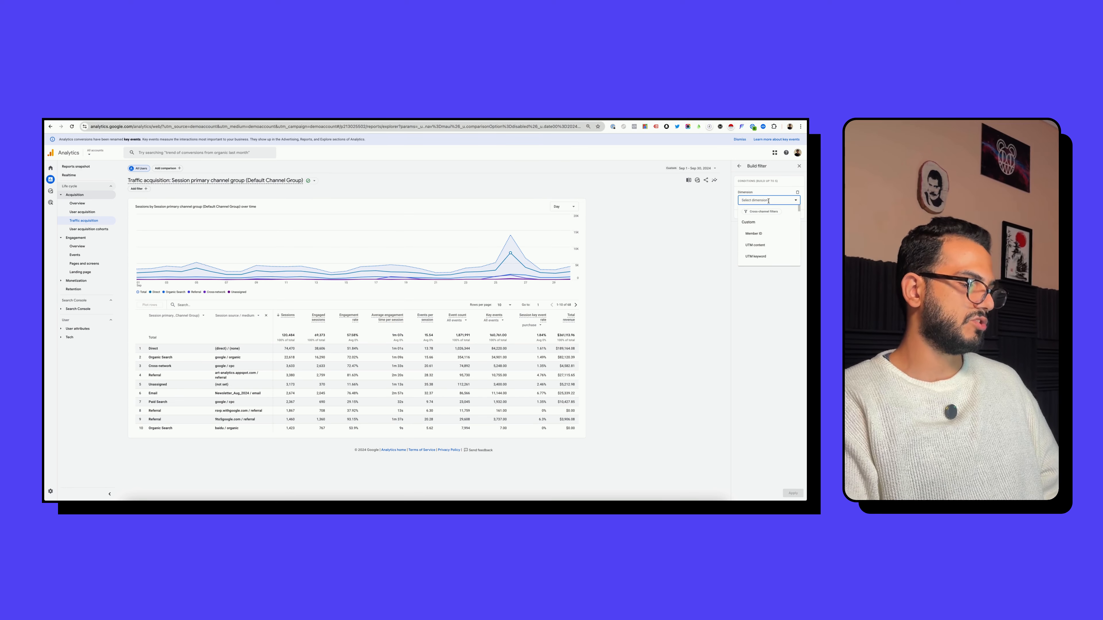
text(session chan)
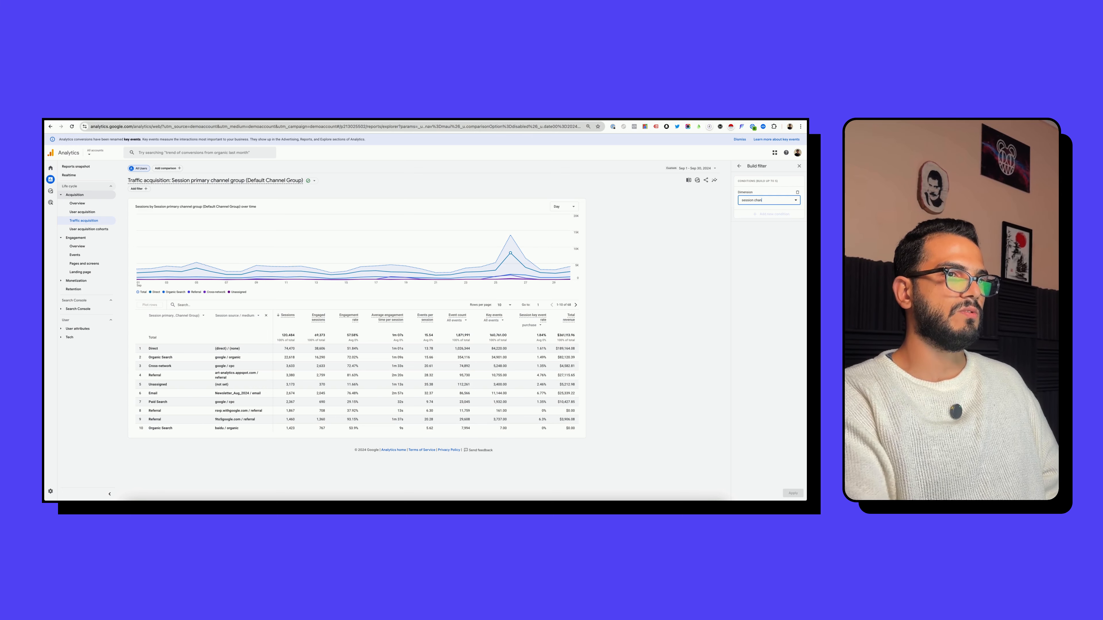
key(ctrl+a)
text(chan)
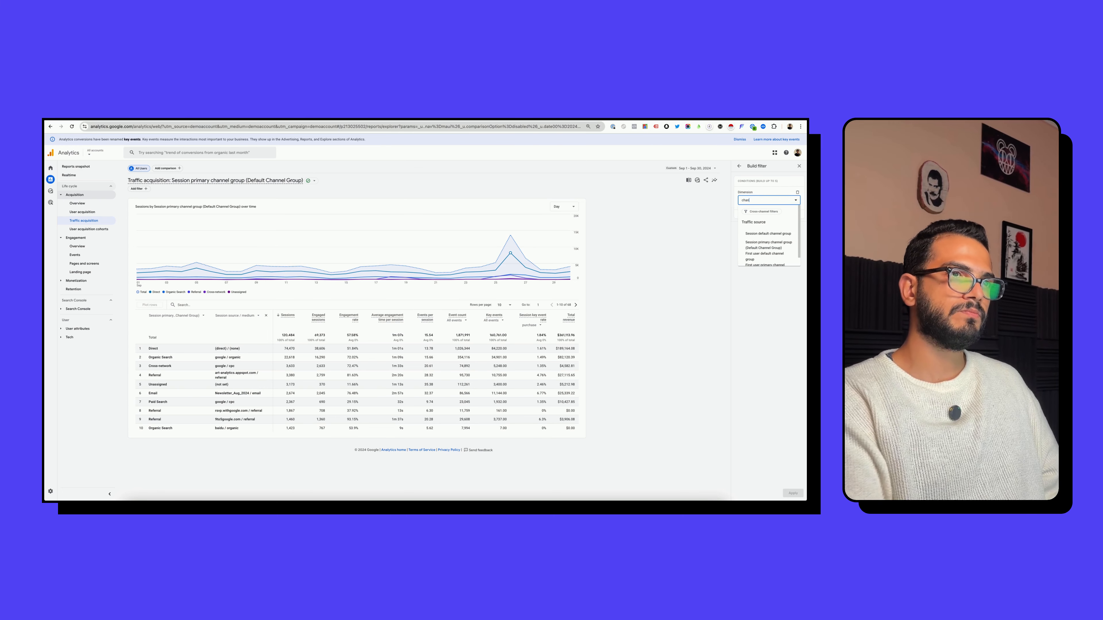
click(765, 225)
Step: Make the filter exactly match the Cross-network and Email values of Session default channel group, and apply it to the report
click(777, 221)
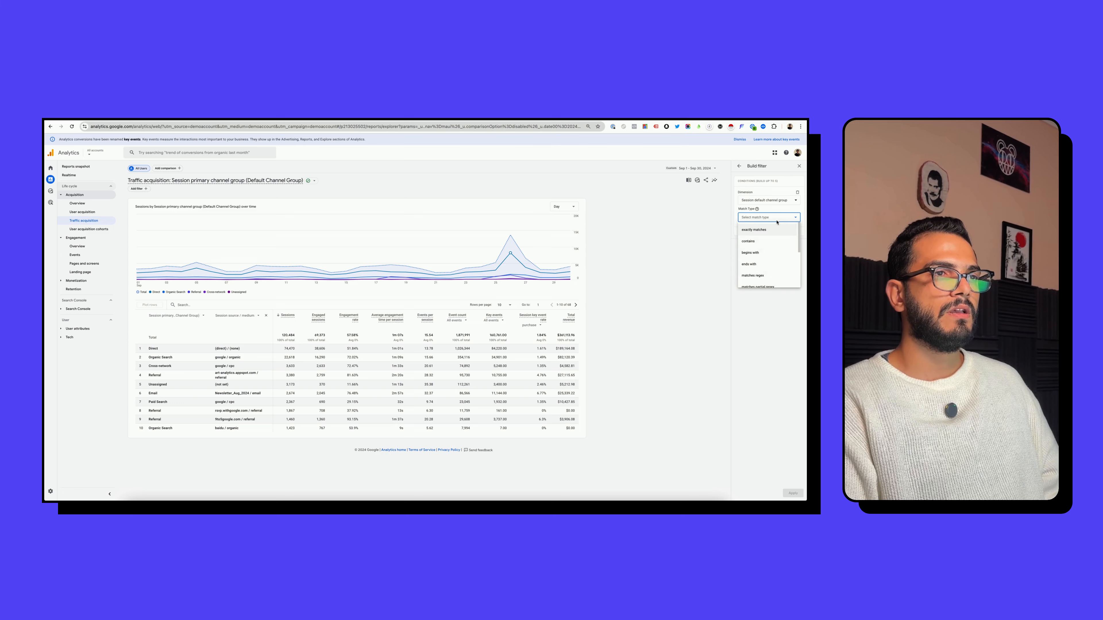
click(759, 232)
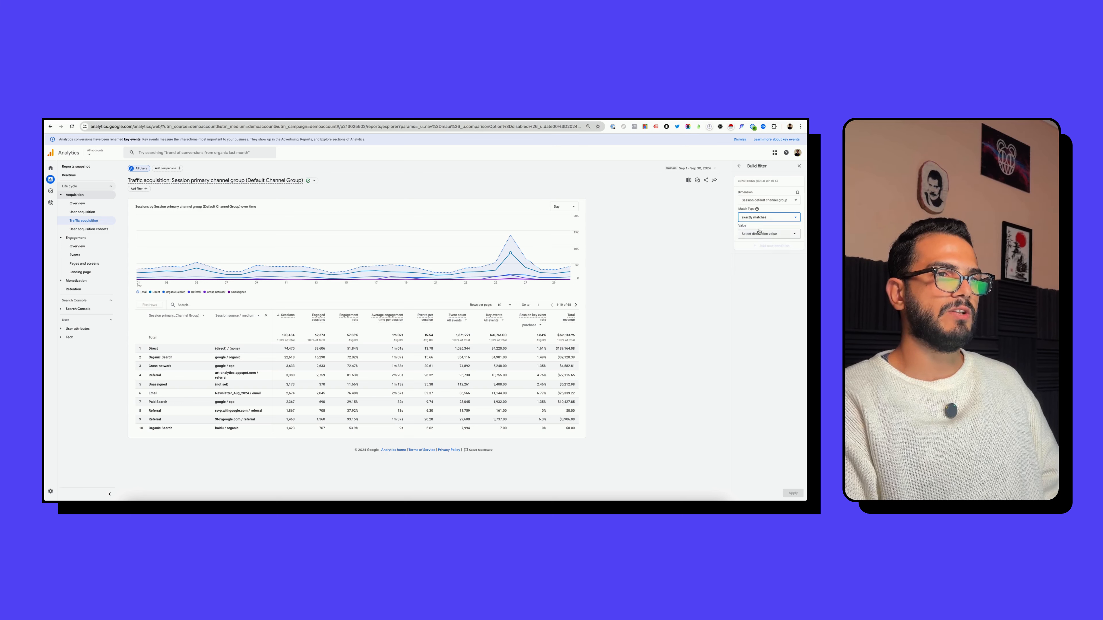
click(762, 234)
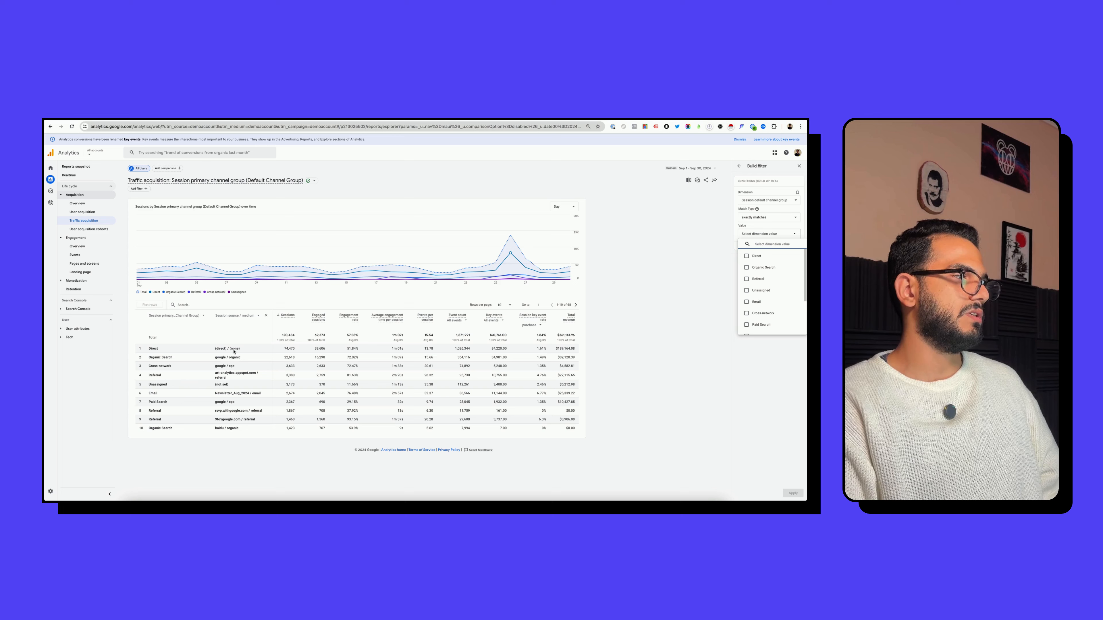
text(cr)
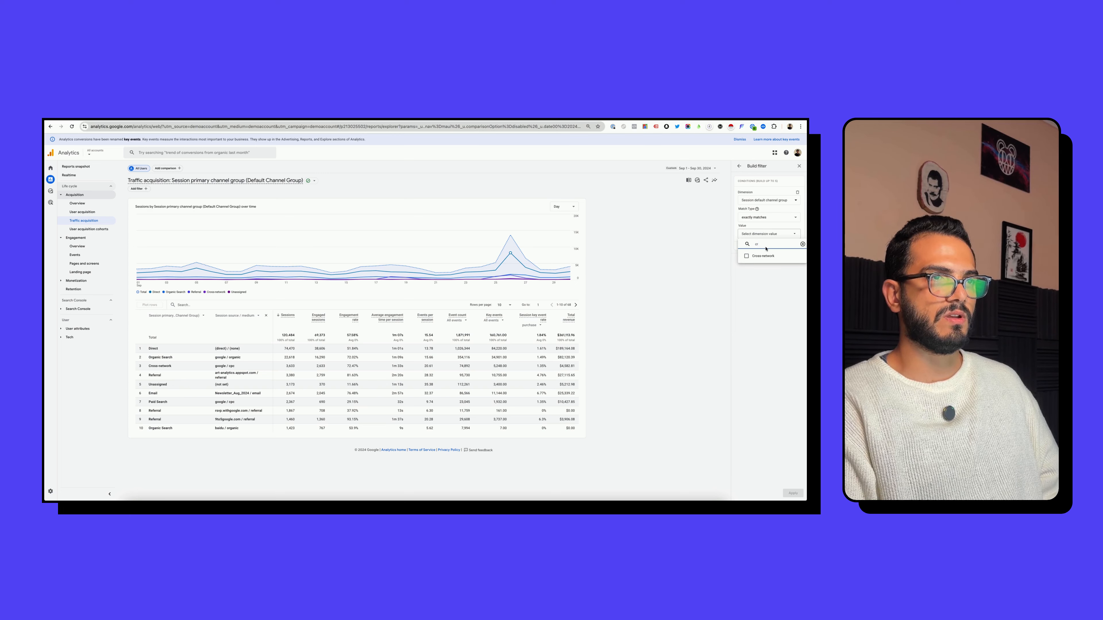
click(746, 257)
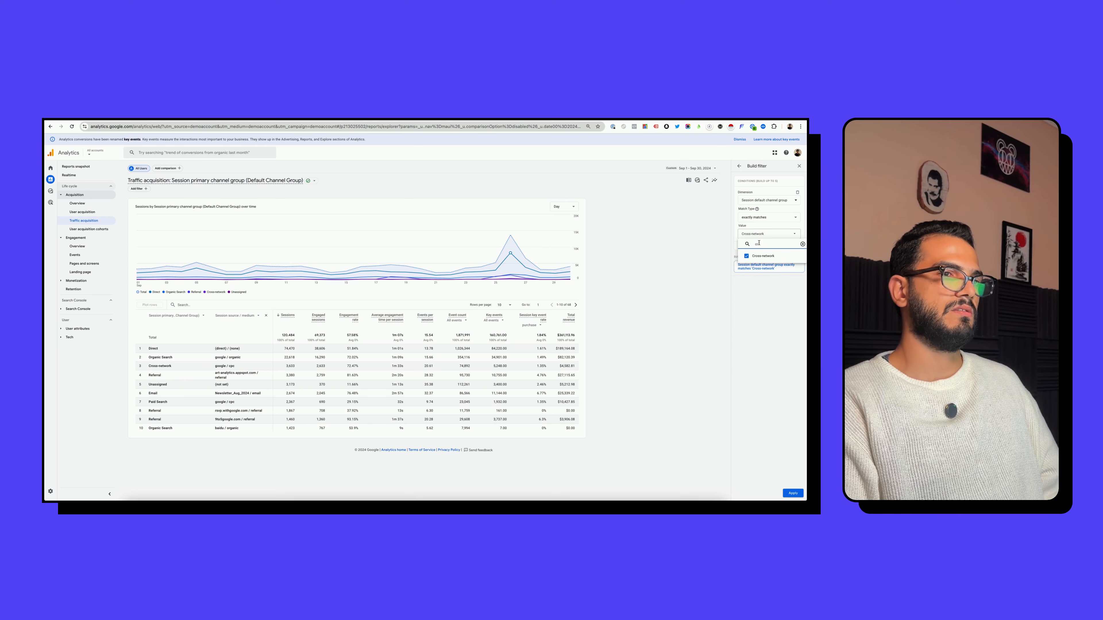
key(BackSpace)
key(BackSpace)
text(email)
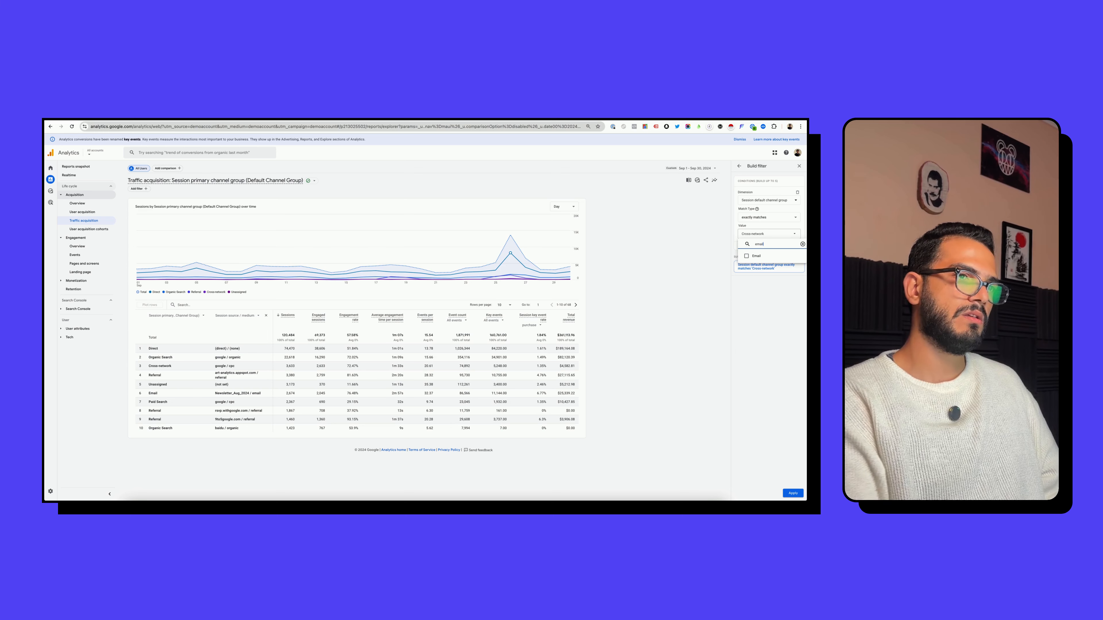
click(747, 256)
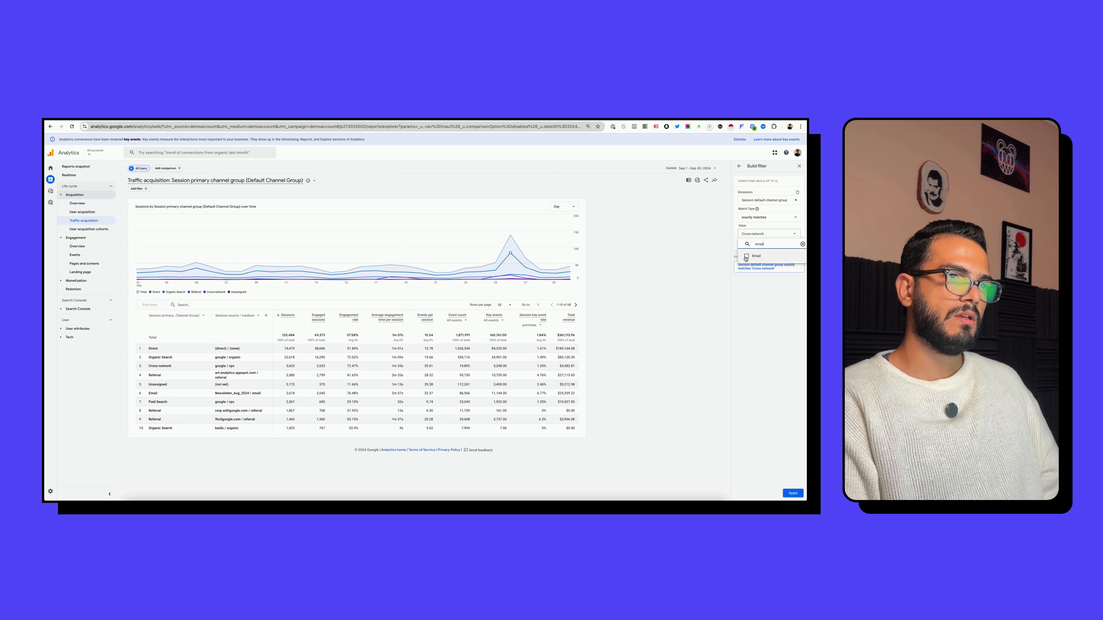
click(758, 310)
click(792, 494)
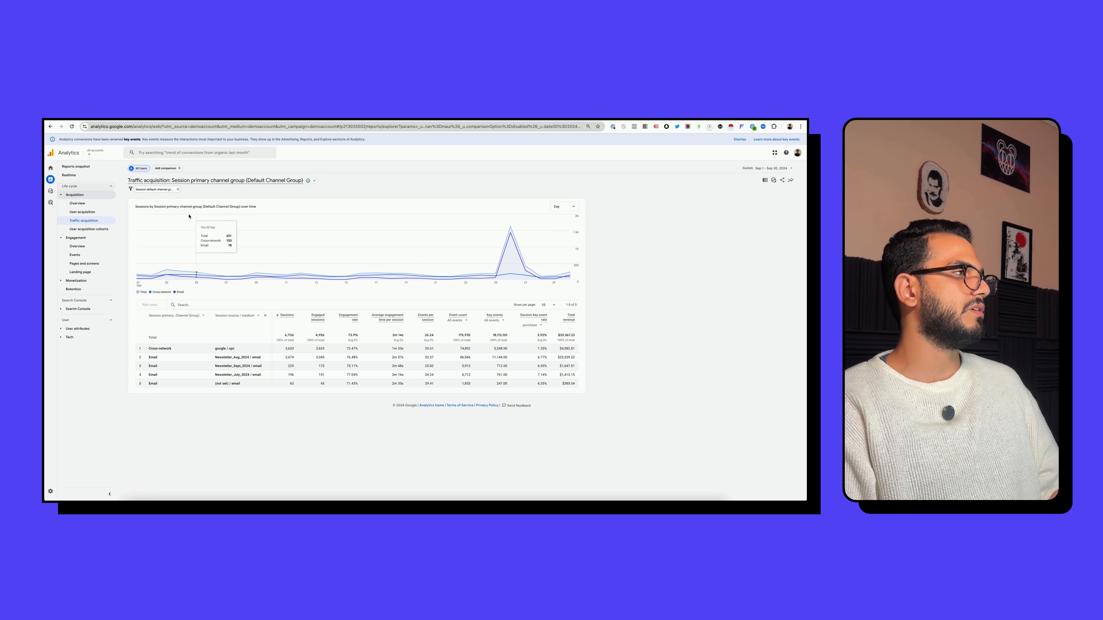
Step: Remove the channel group filter from the traffic acquisition report and search the table for "email" instead
click(178, 189)
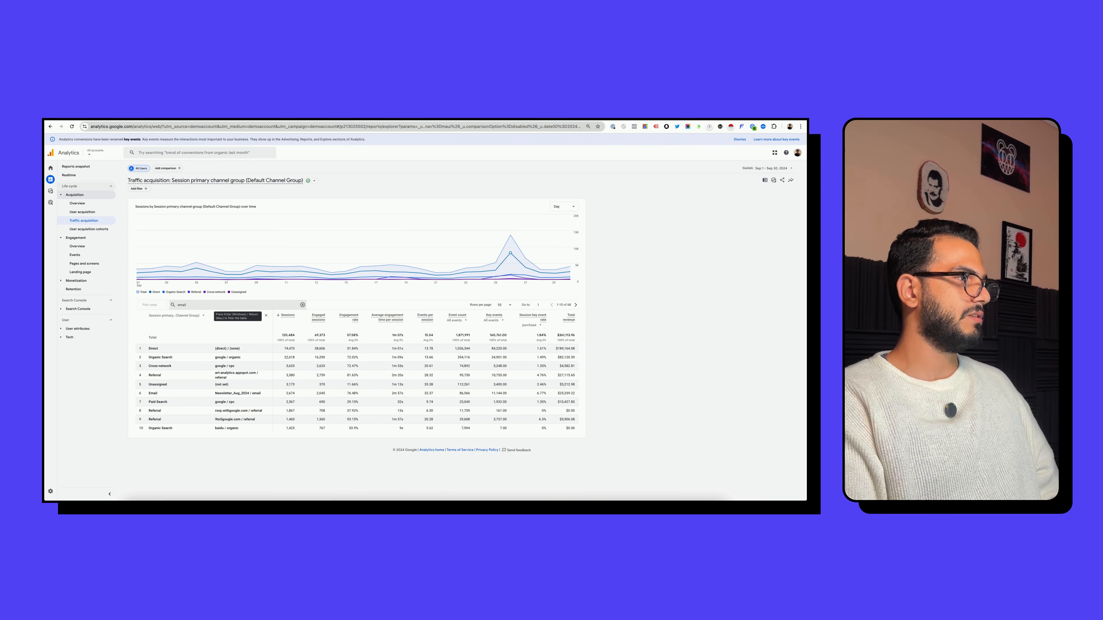
key(Return)
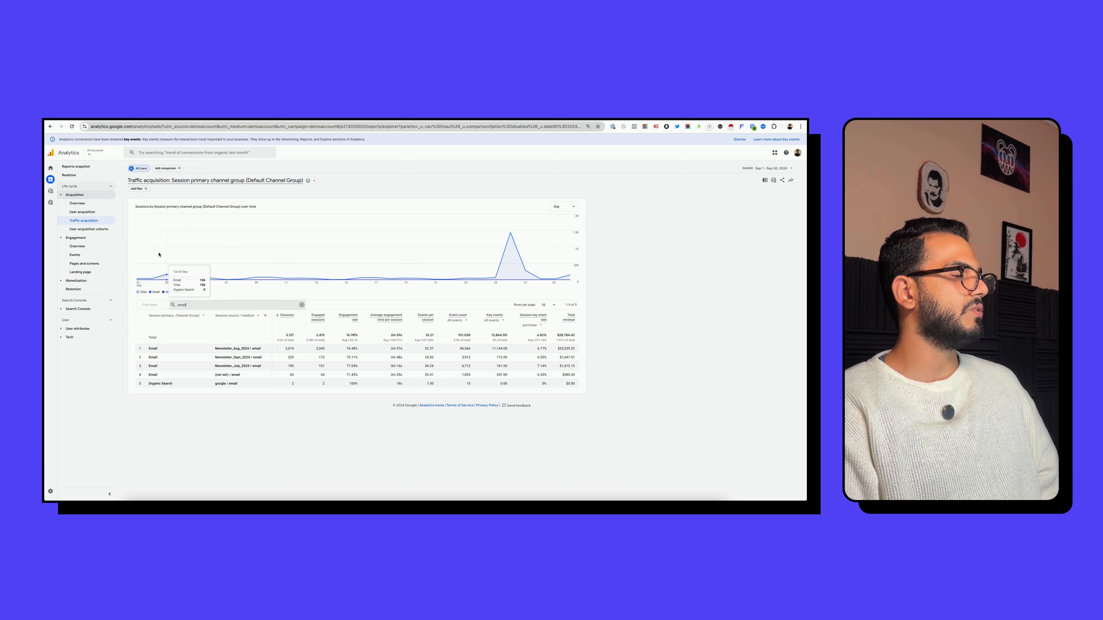
click(138, 189)
click(745, 200)
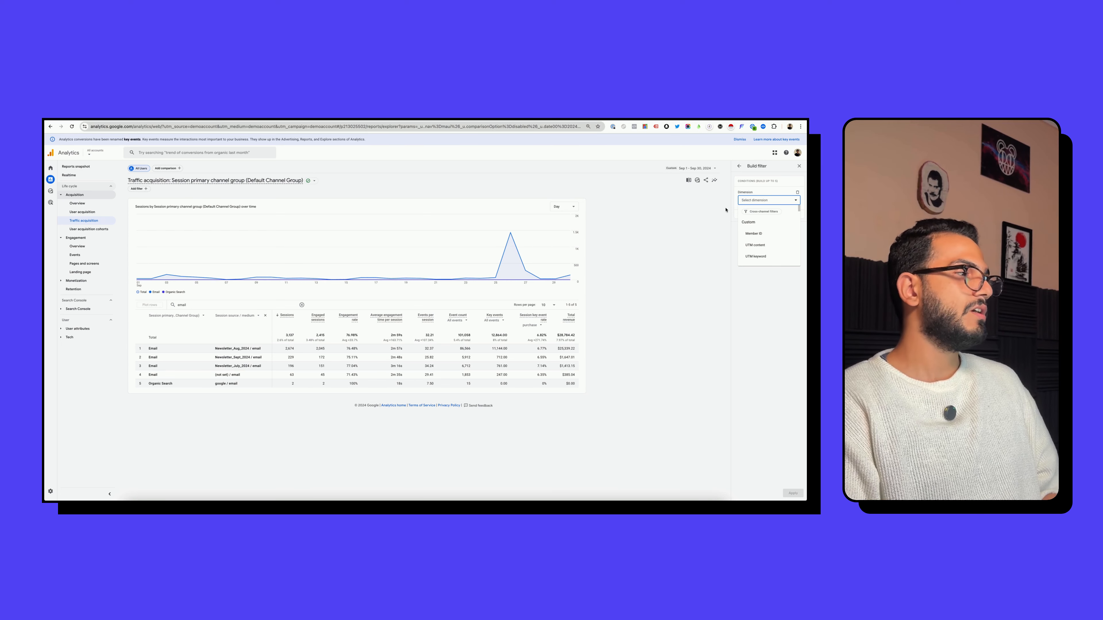
click(270, 420)
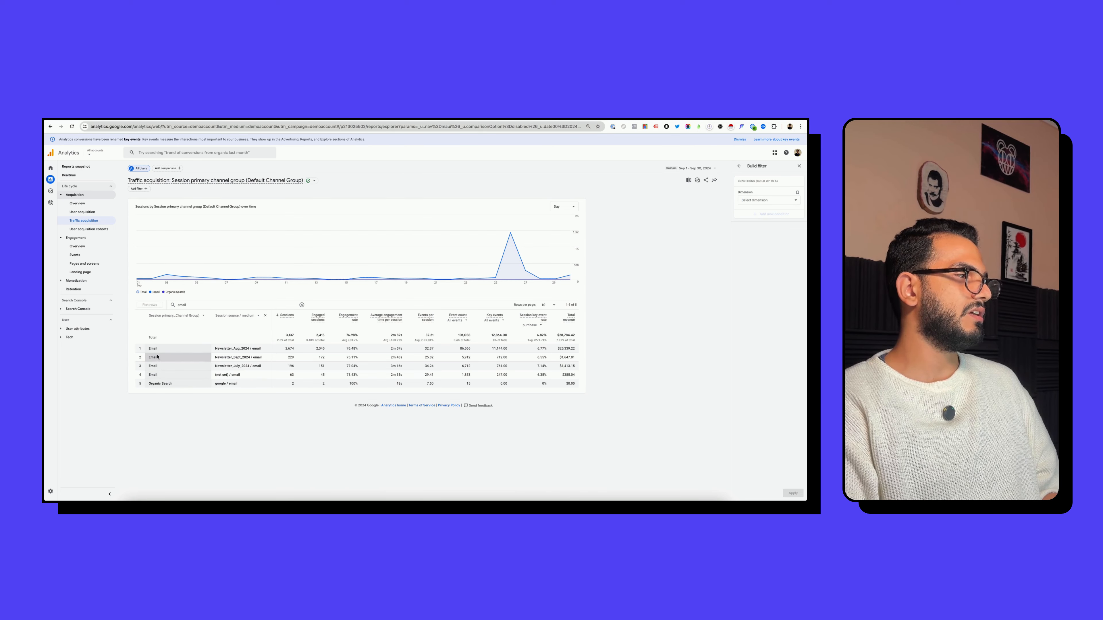
Step: Open the User acquisition report
double_click(195, 302)
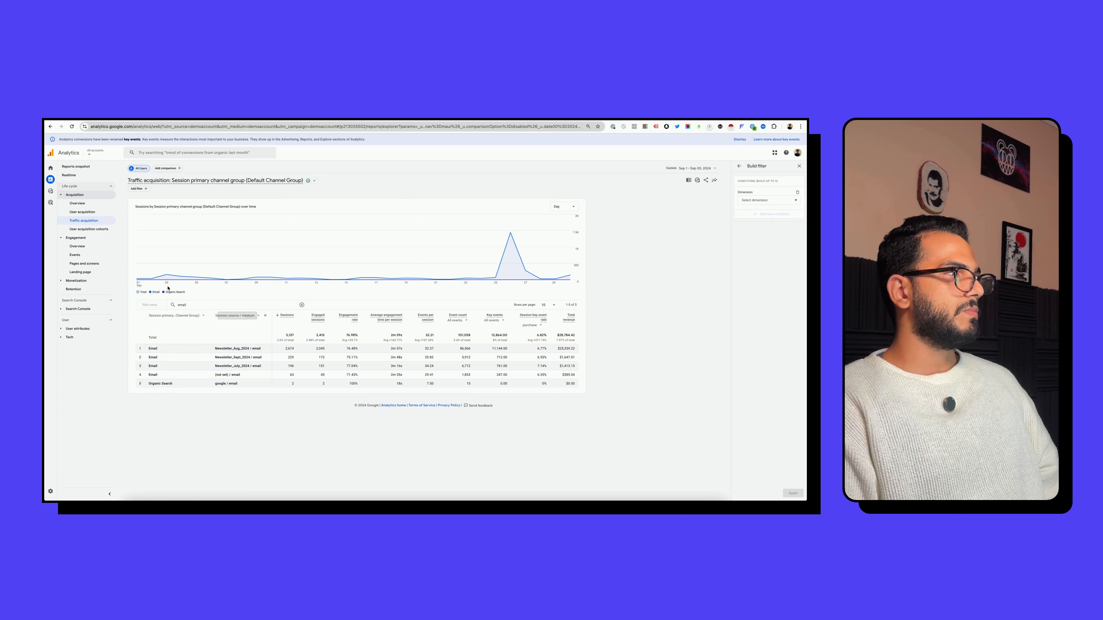
mouse_move(161, 278)
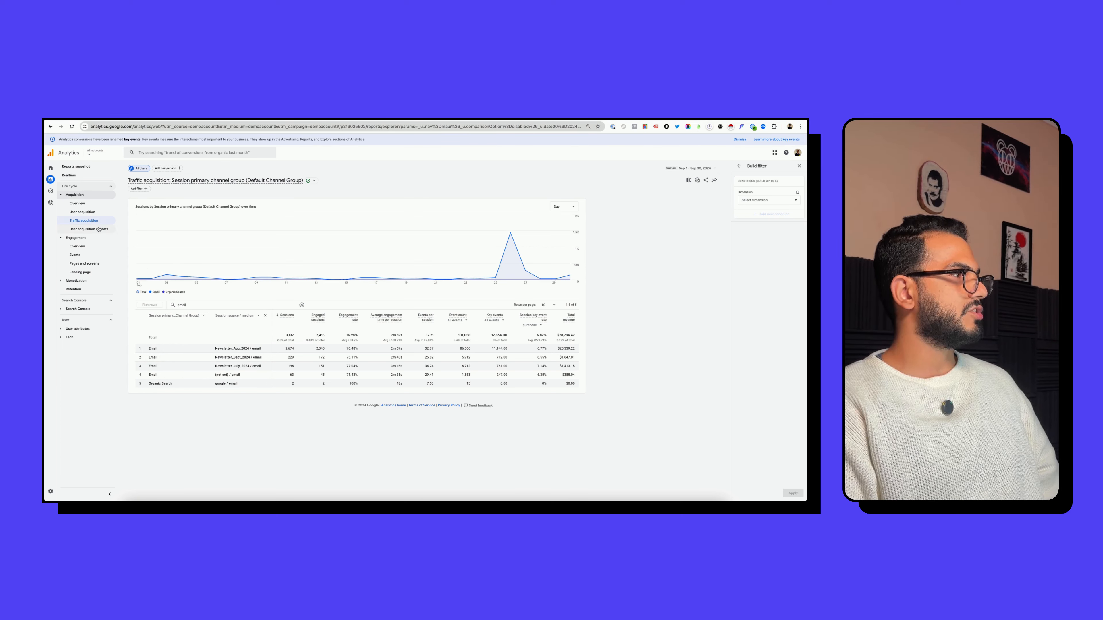
click(76, 213)
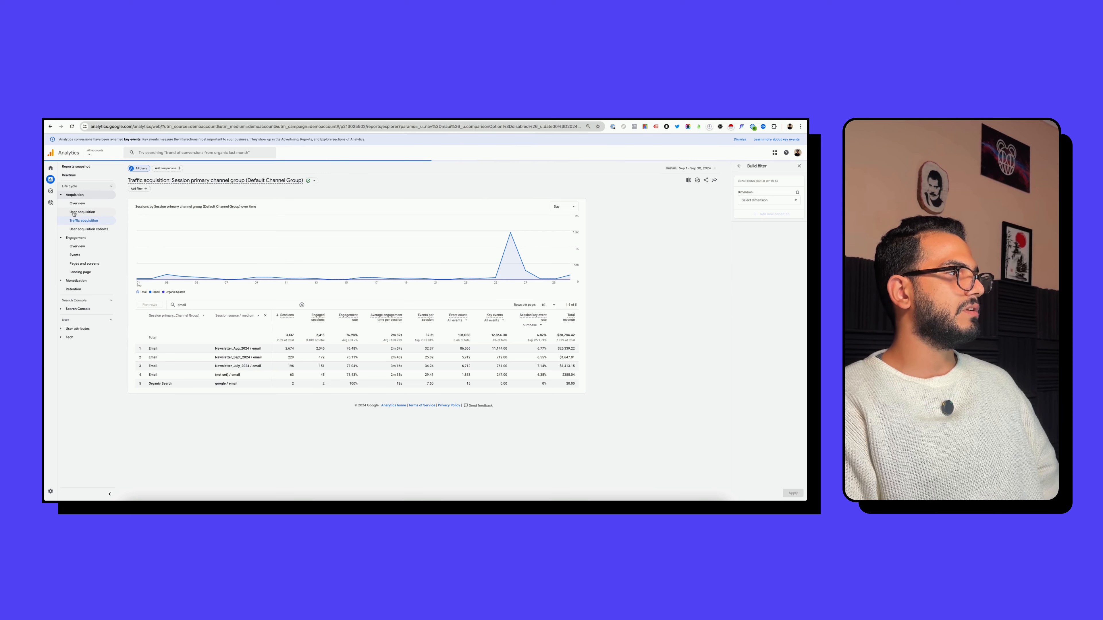
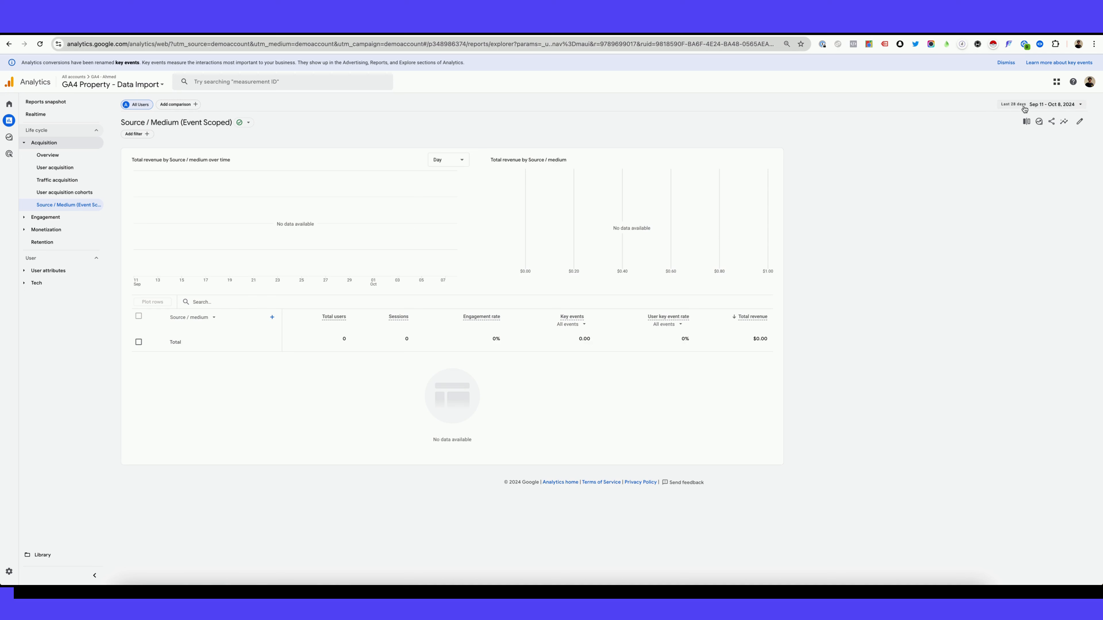
click(1051, 104)
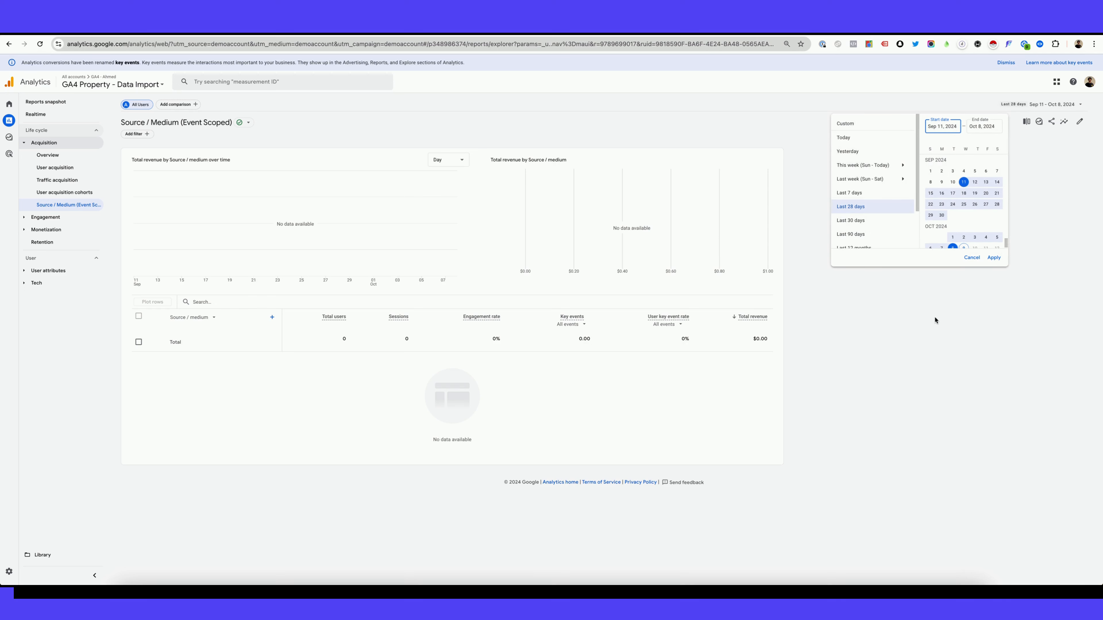
click(940, 328)
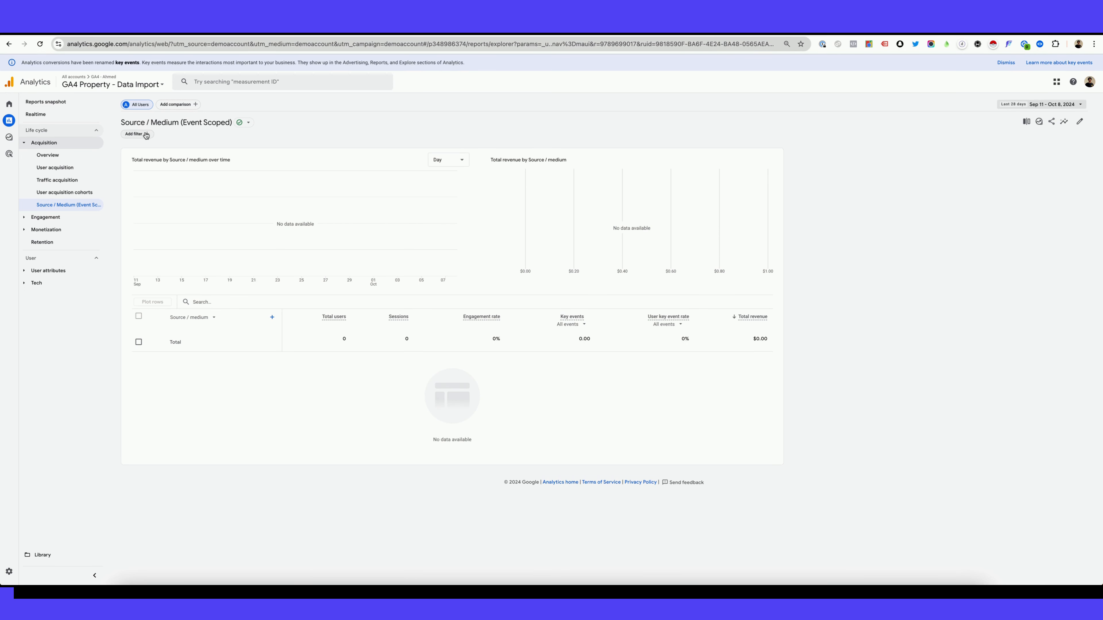
click(135, 134)
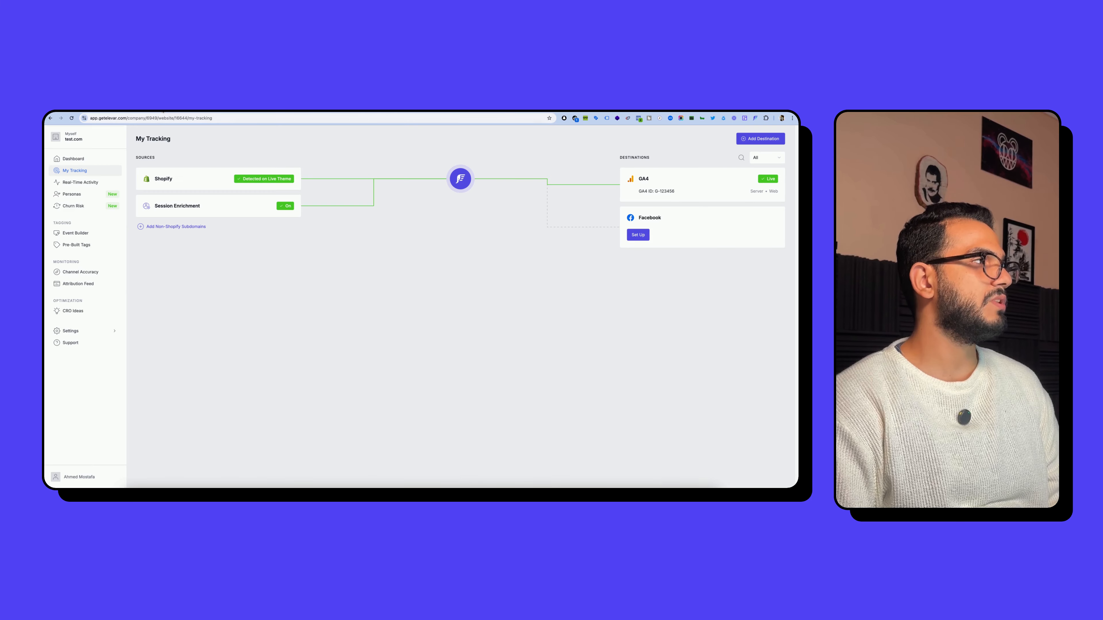
Step: In Elevar, review the Shopify source's Store Connection, GTM & Events and Consent Mode setup steps, including the GTM container ID
click(179, 182)
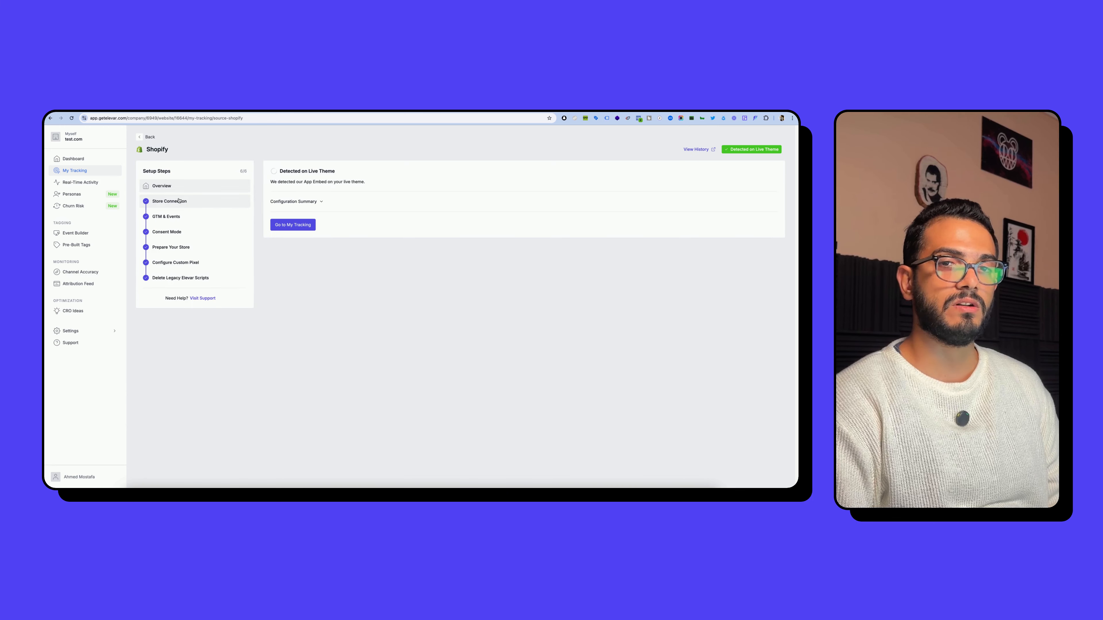
click(179, 203)
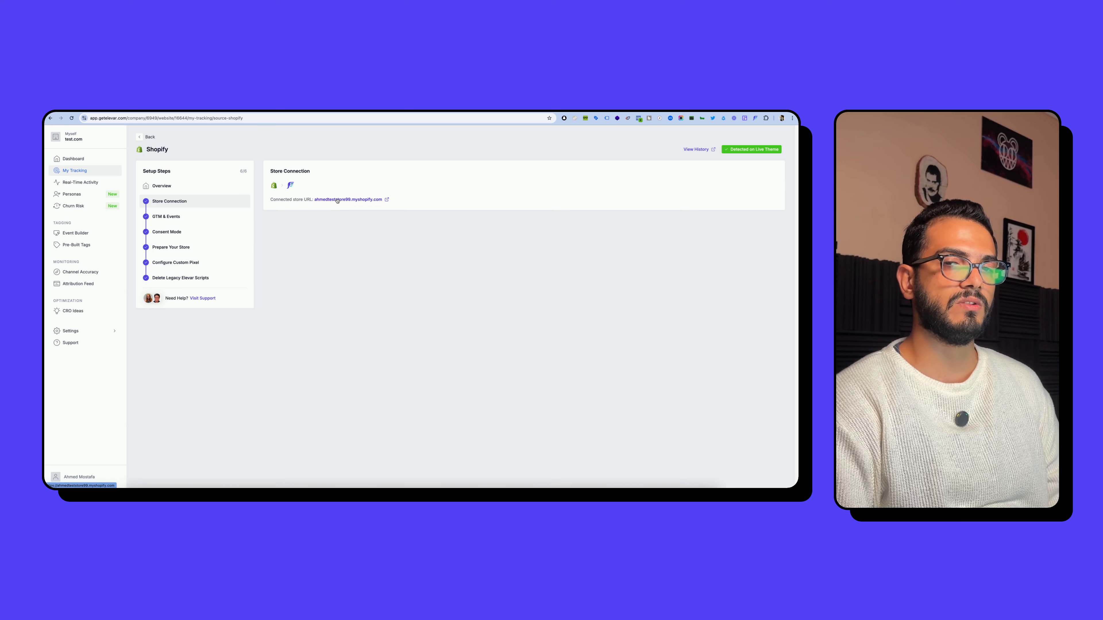
click(227, 214)
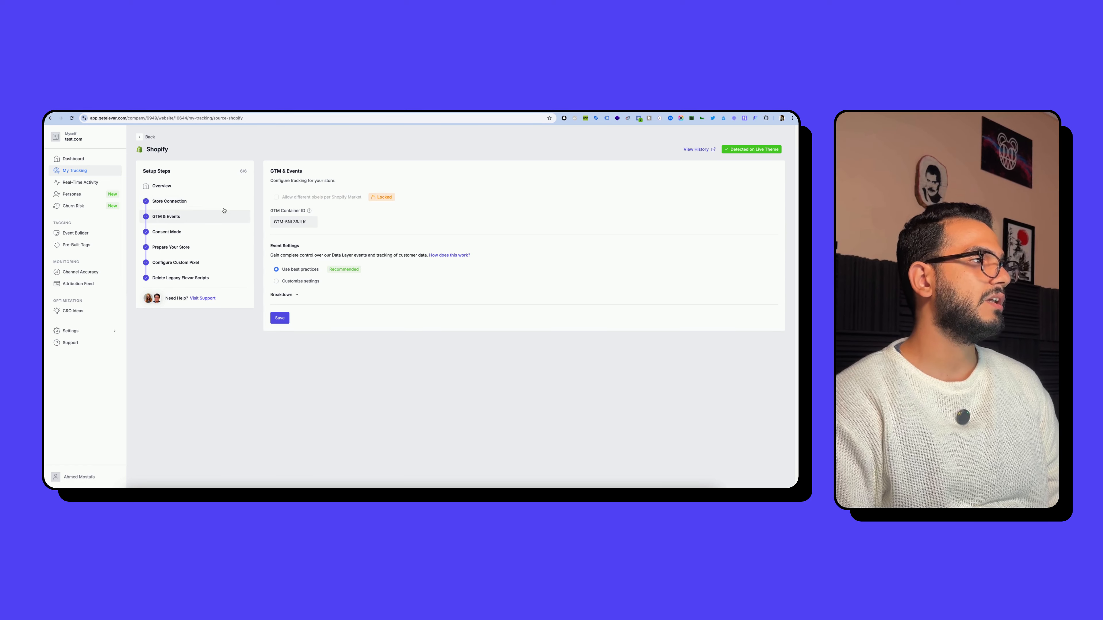
triple_click(301, 221)
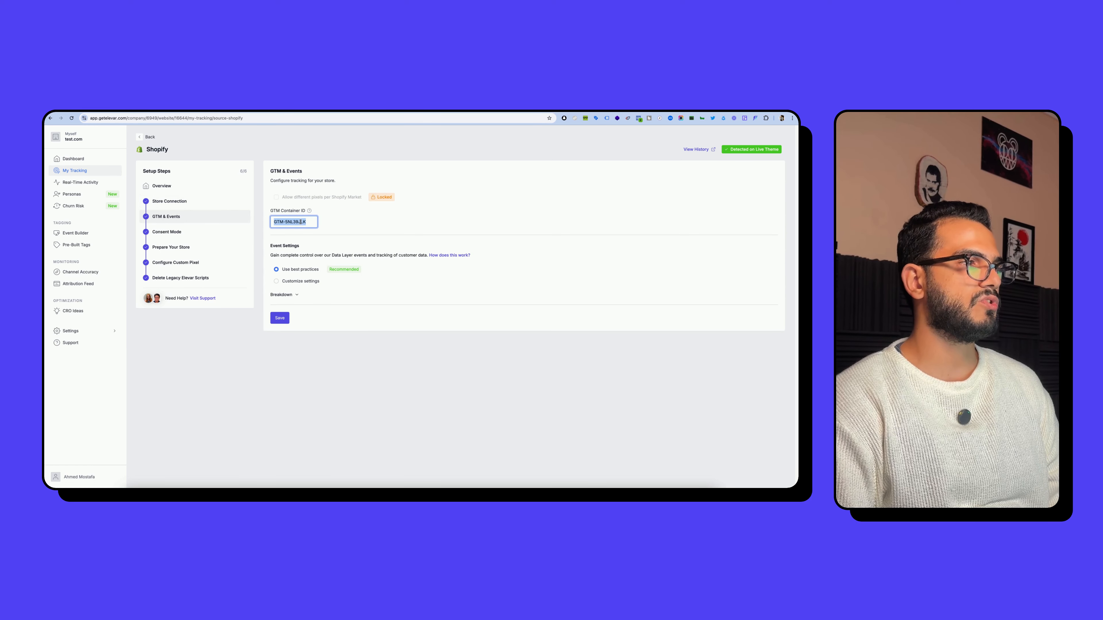
click(230, 228)
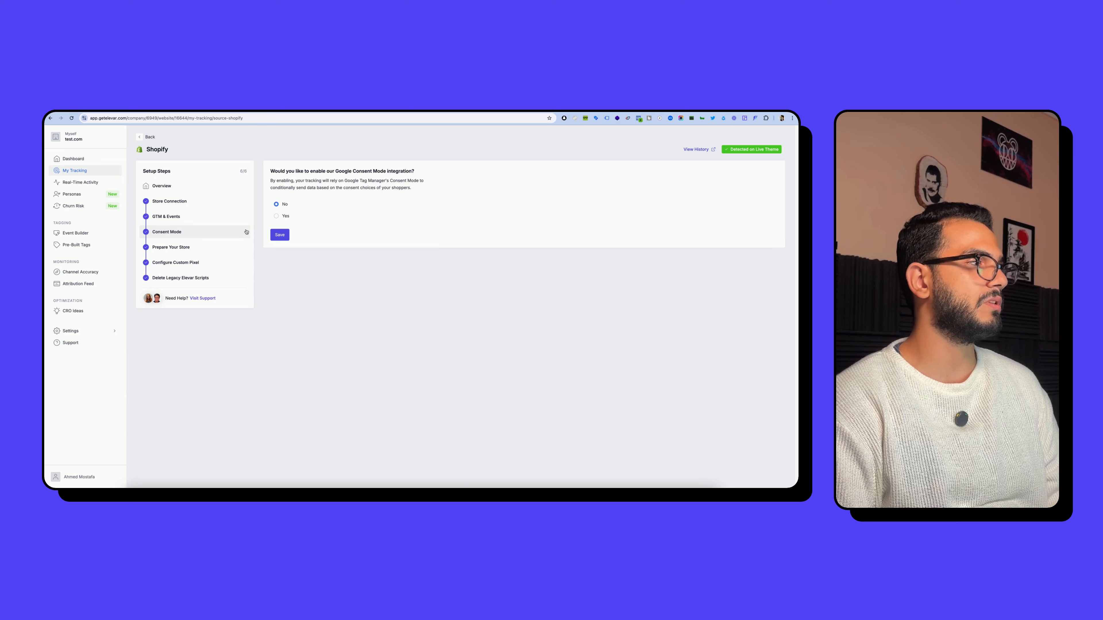
Step: Review the Shopify source's Prepare Your Store, Configure Custom Pixel and Delete Legacy Elevar Scripts setup steps, copying the custom pixel code
click(205, 247)
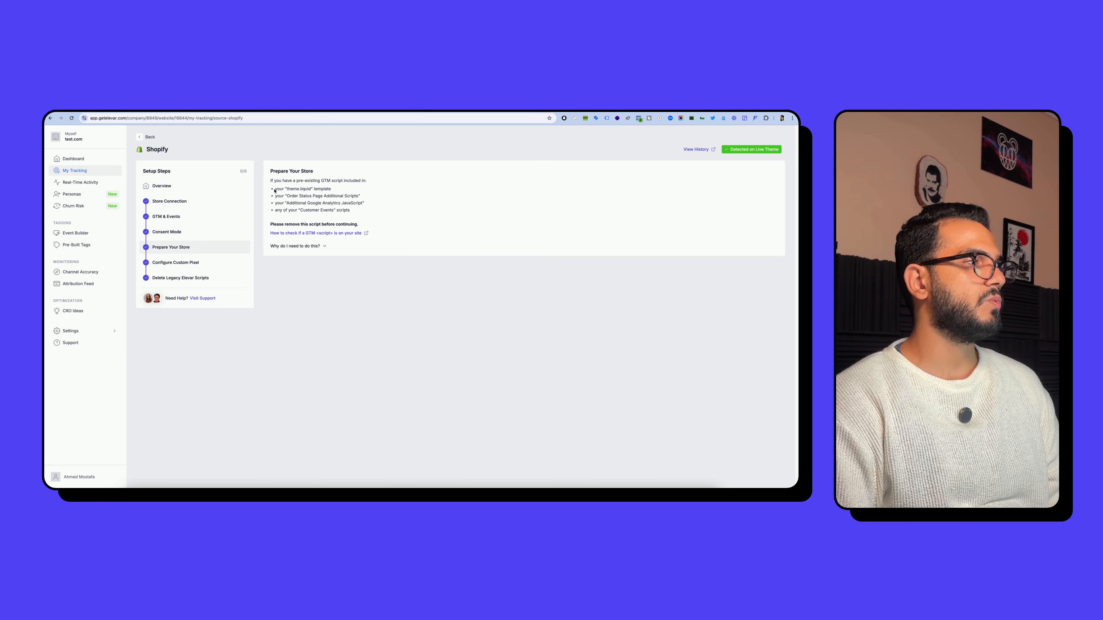
drag(275, 190, 355, 211)
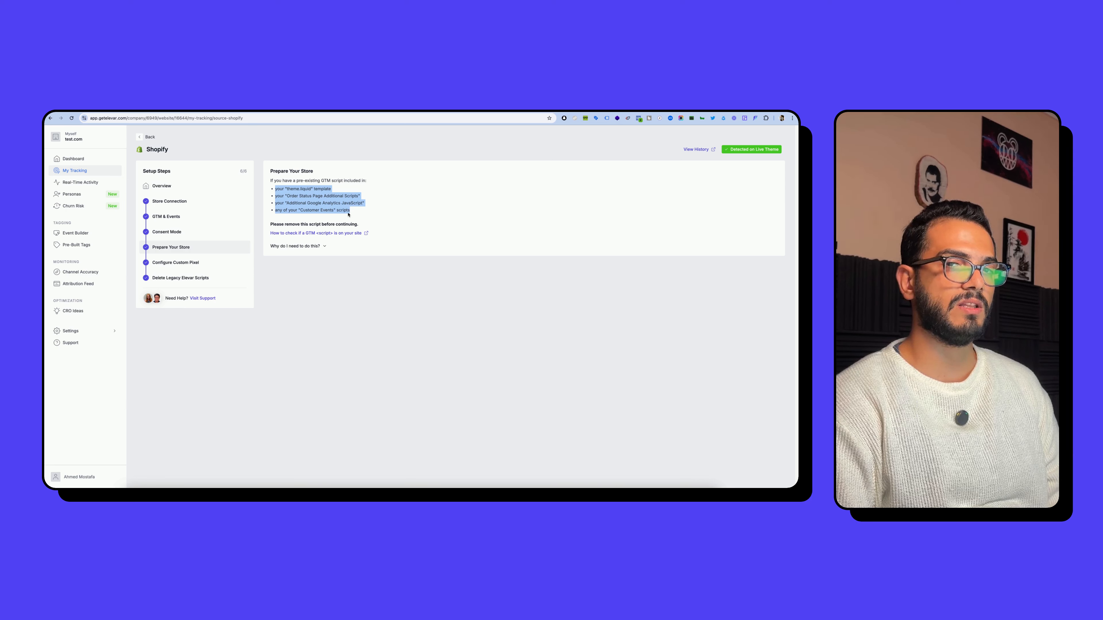
click(193, 267)
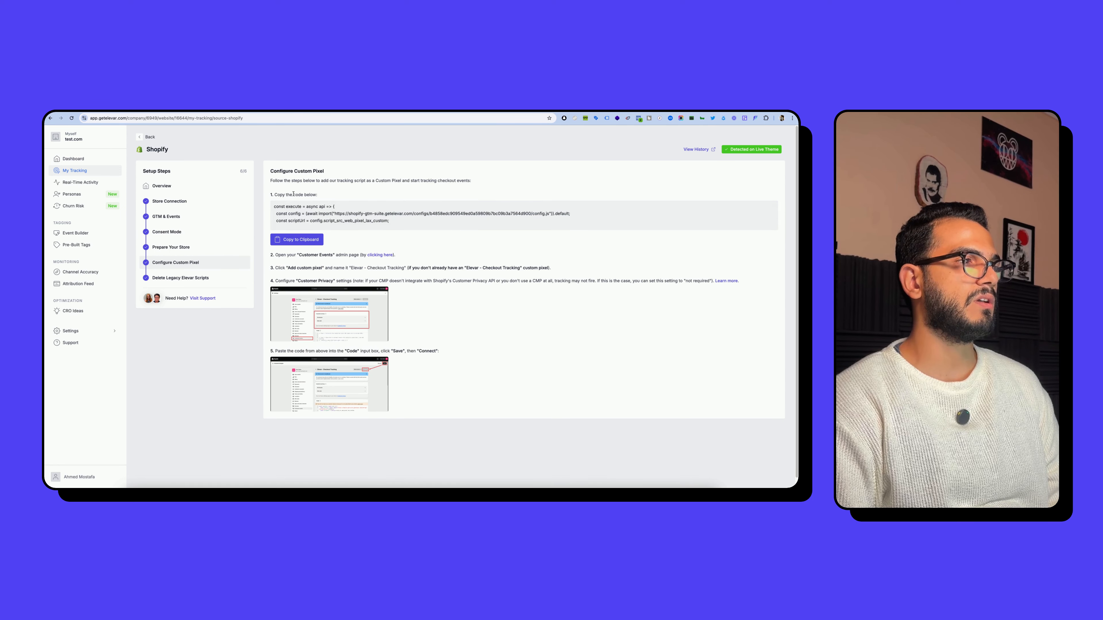
click(290, 240)
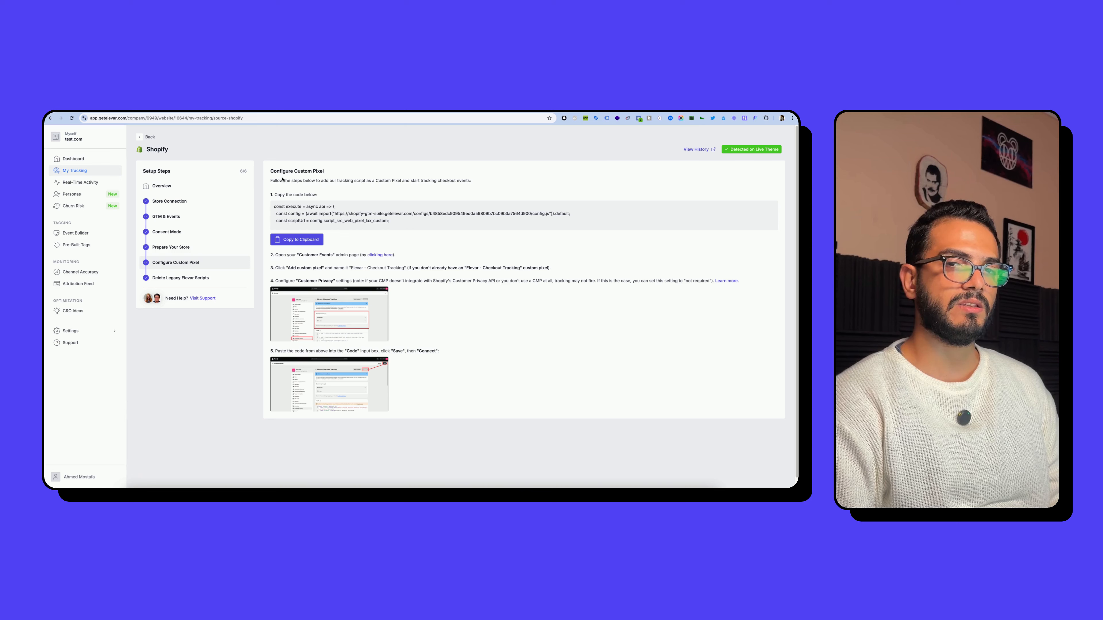
click(208, 279)
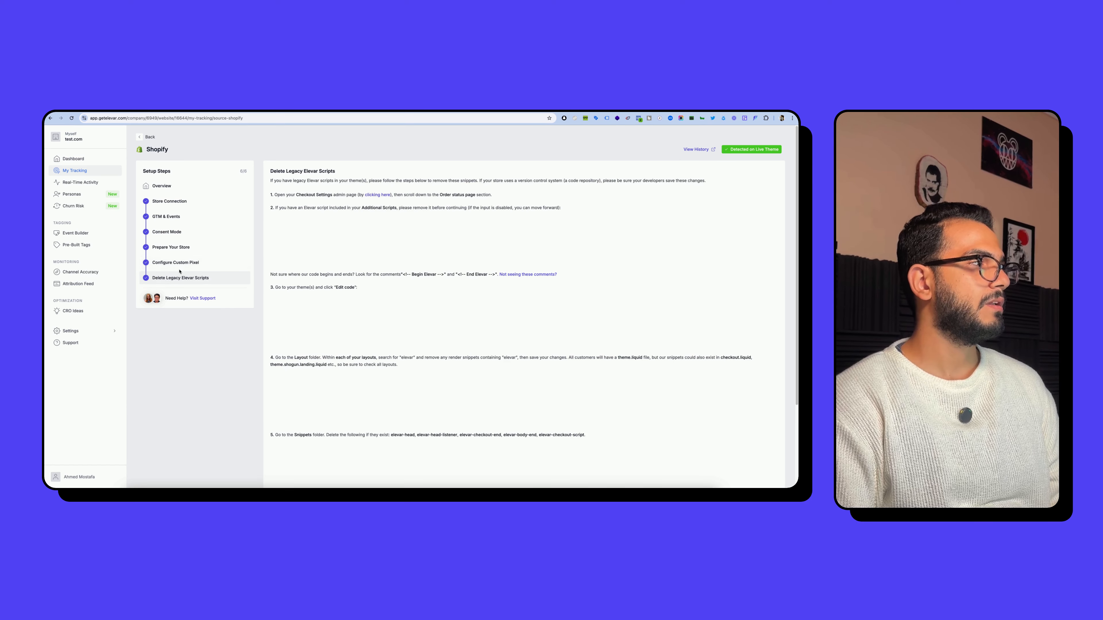
Step: Add another GA4 destination from the tracking overview and start its setup at GA4 Settings
click(101, 176)
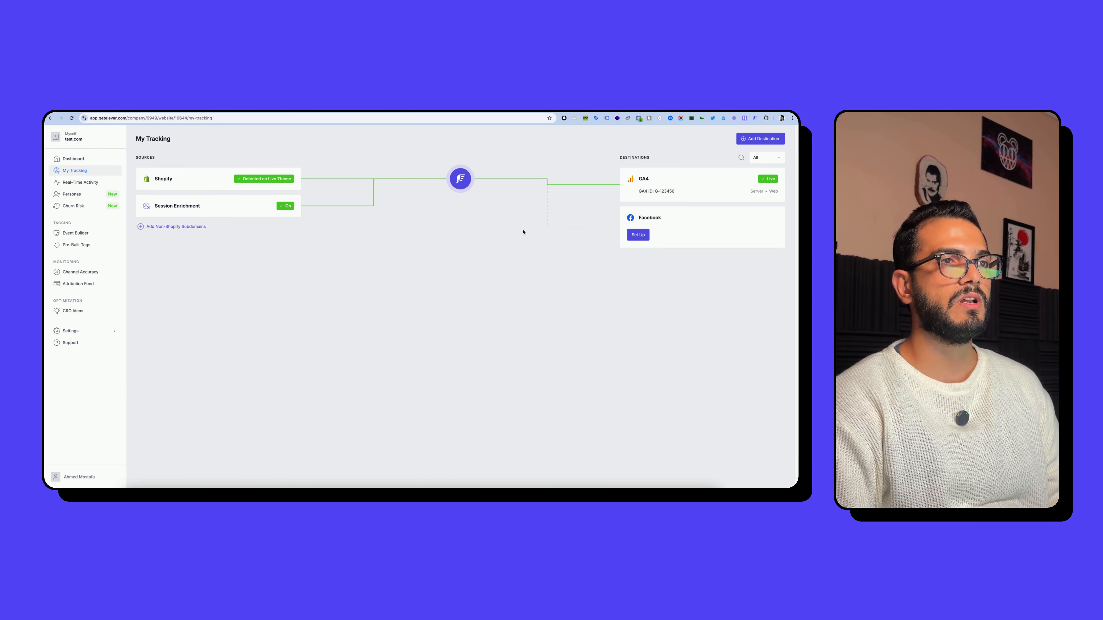
click(744, 140)
click(705, 198)
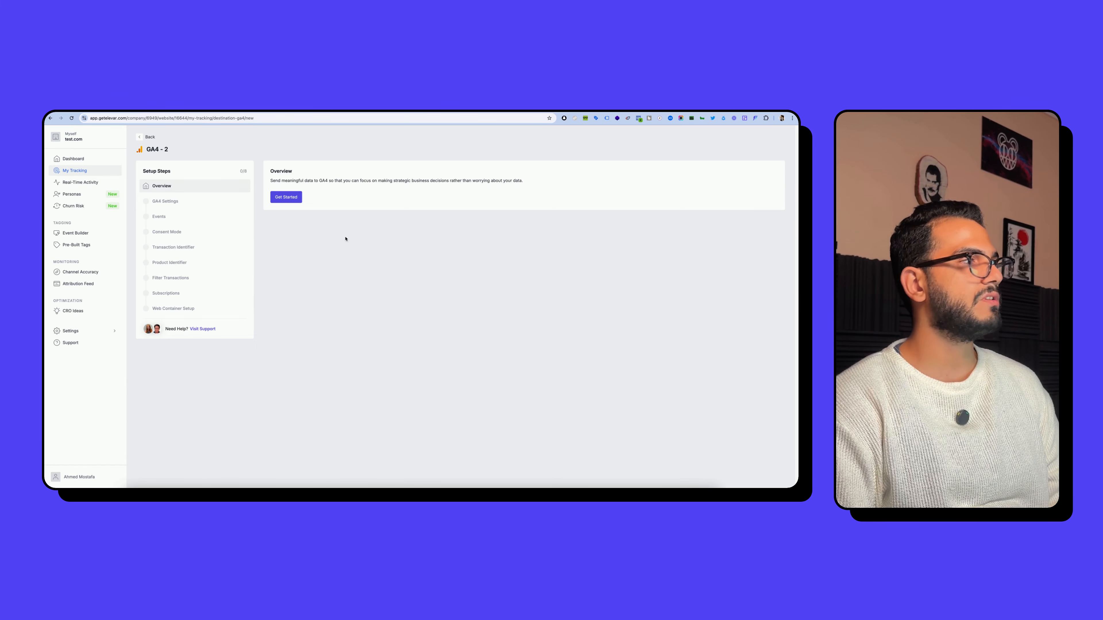
click(283, 199)
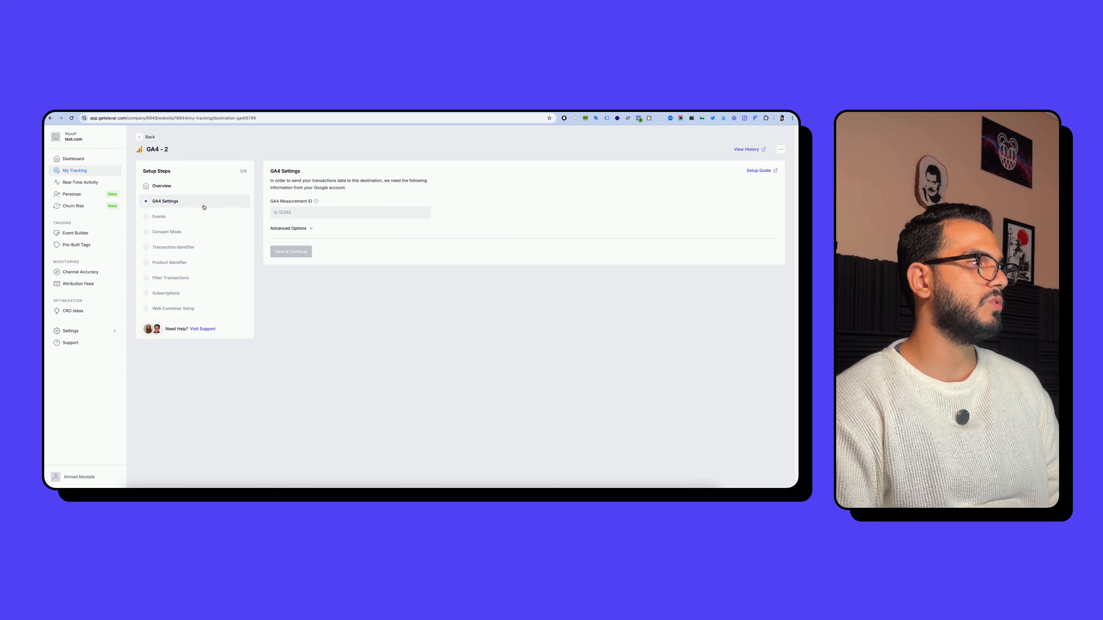
Step: Switch to Google Analytics and copy the measurement ID of the GA4 Data Import Test web data stream
click(315, 211)
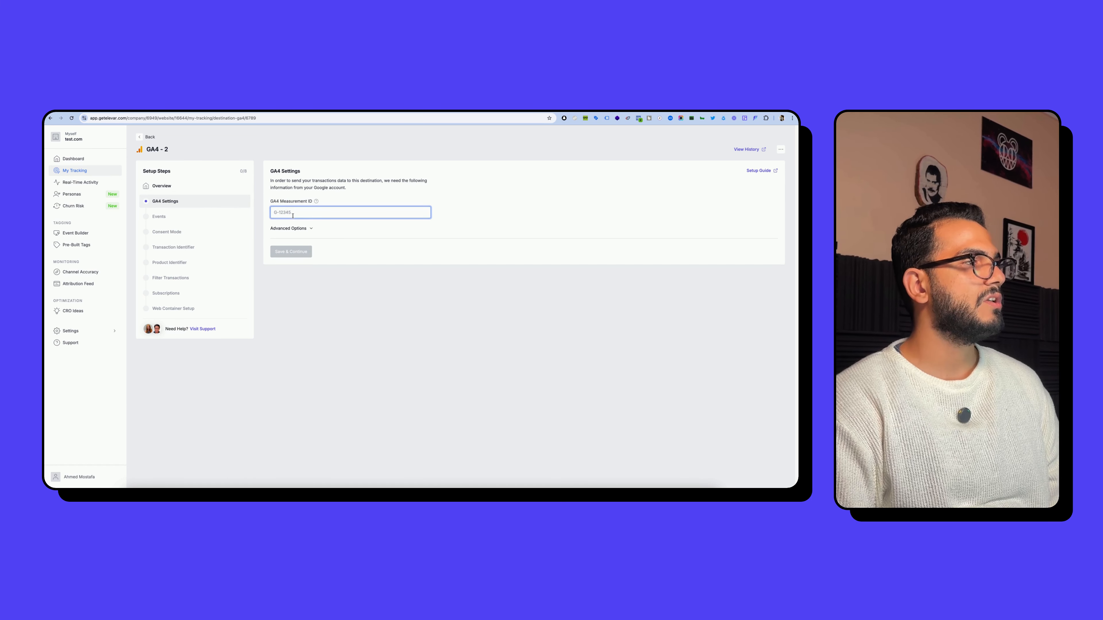
mouse_move(316, 201)
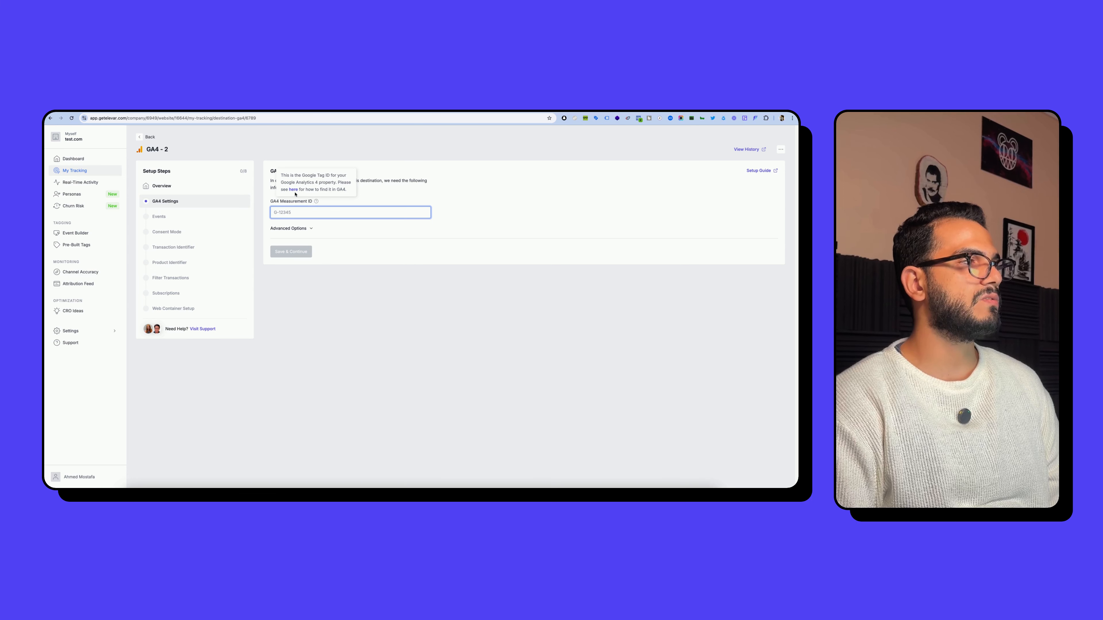
key(super+Tab)
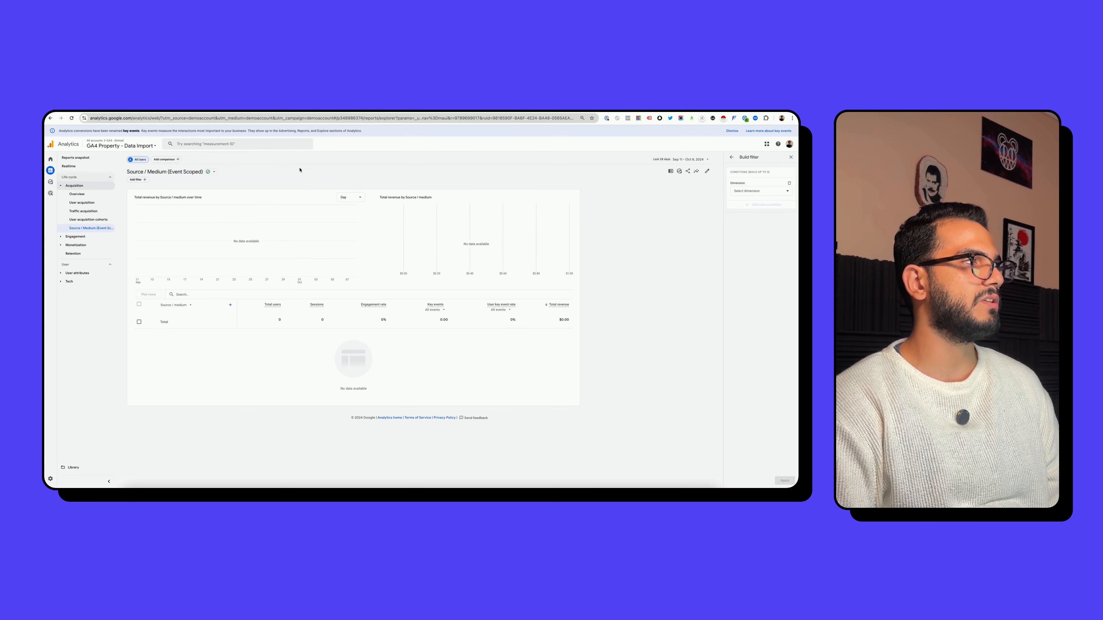
click(53, 479)
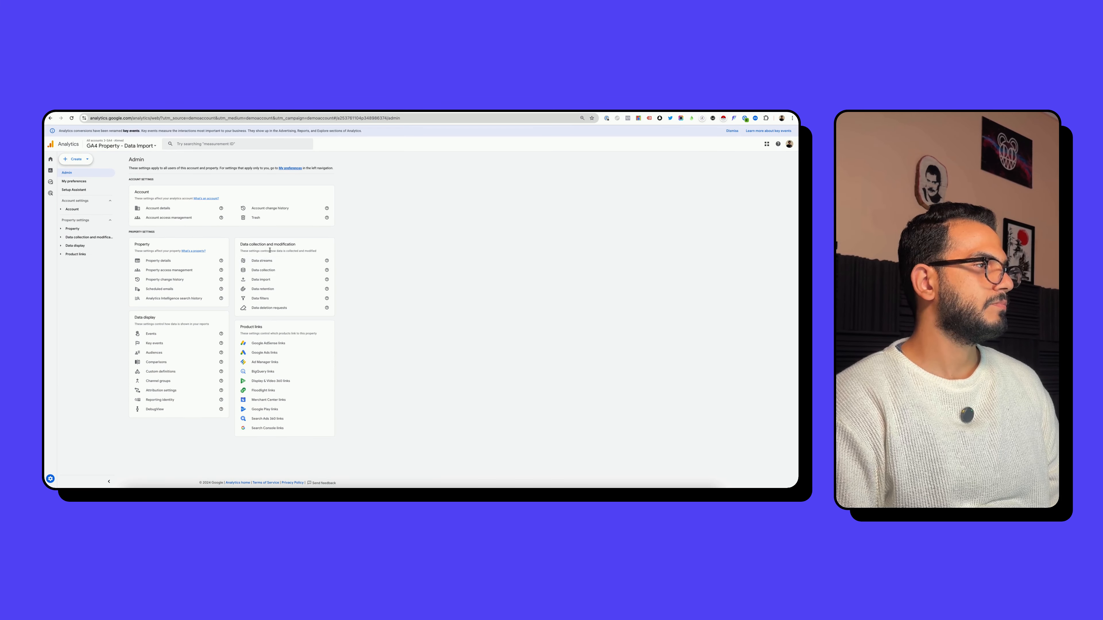
click(273, 262)
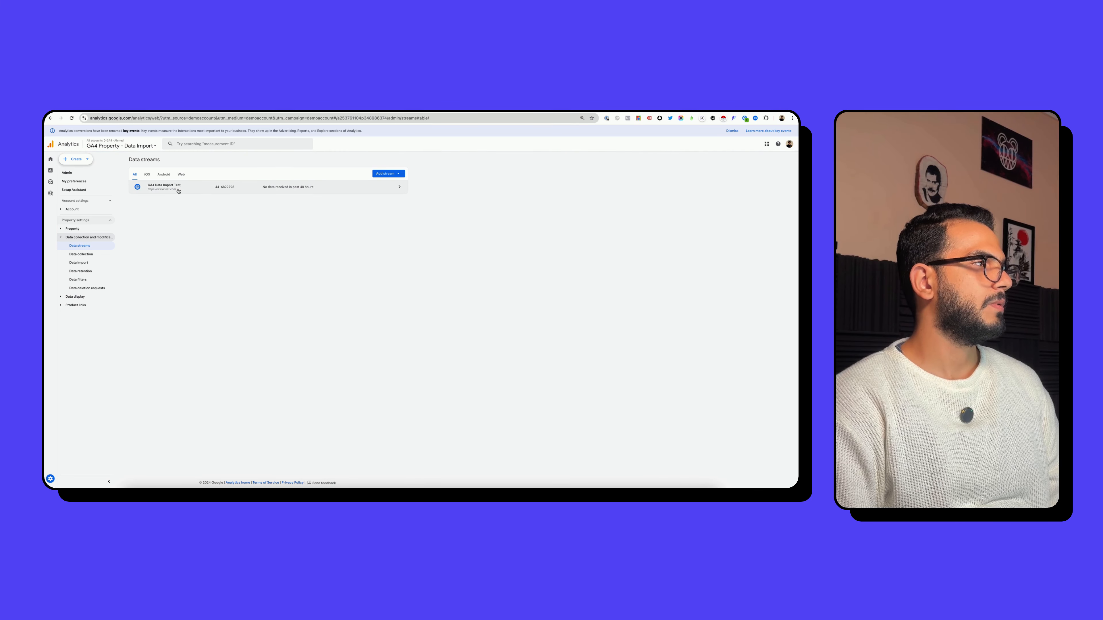
click(178, 188)
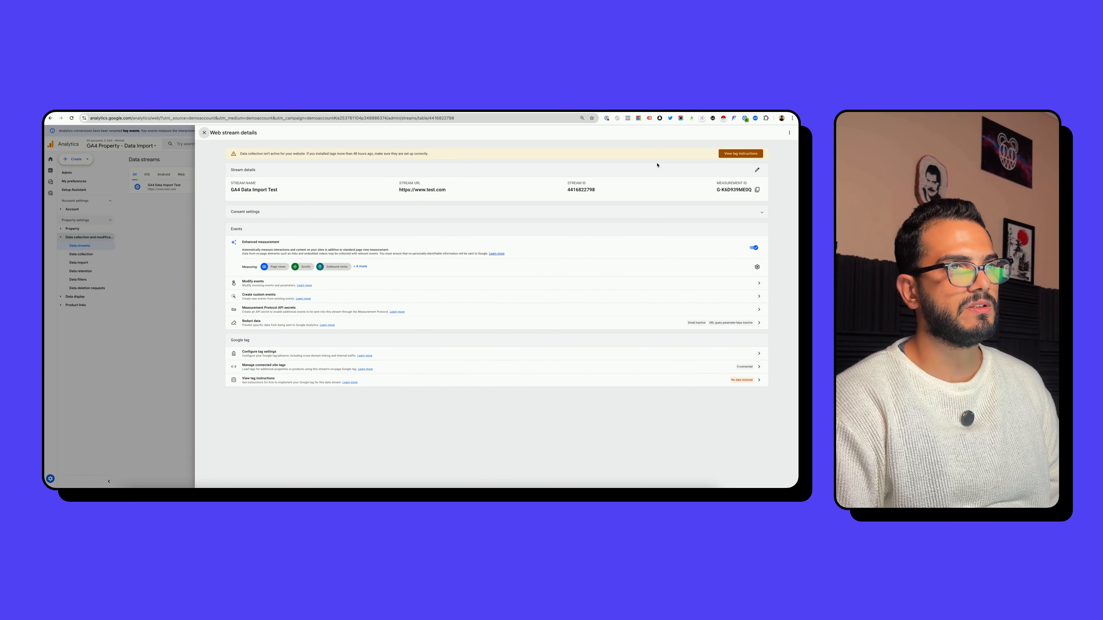
click(758, 190)
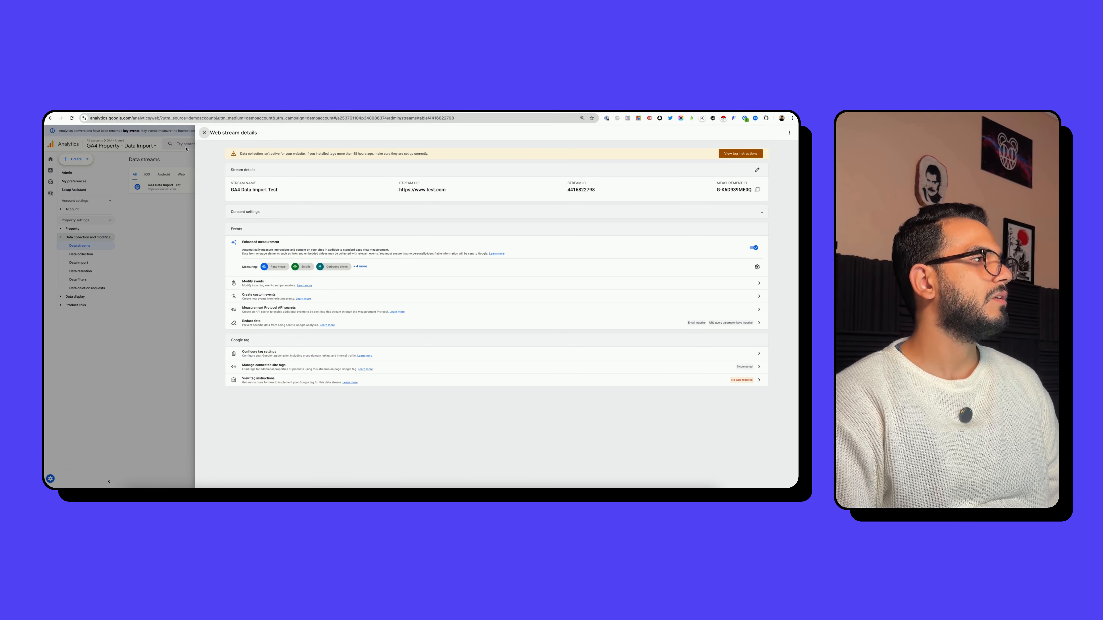
Step: Back in Elevar, fill in the GA4 Measurement ID with the copied value and save the GA4 Settings step
key(super+grave)
key(super+v)
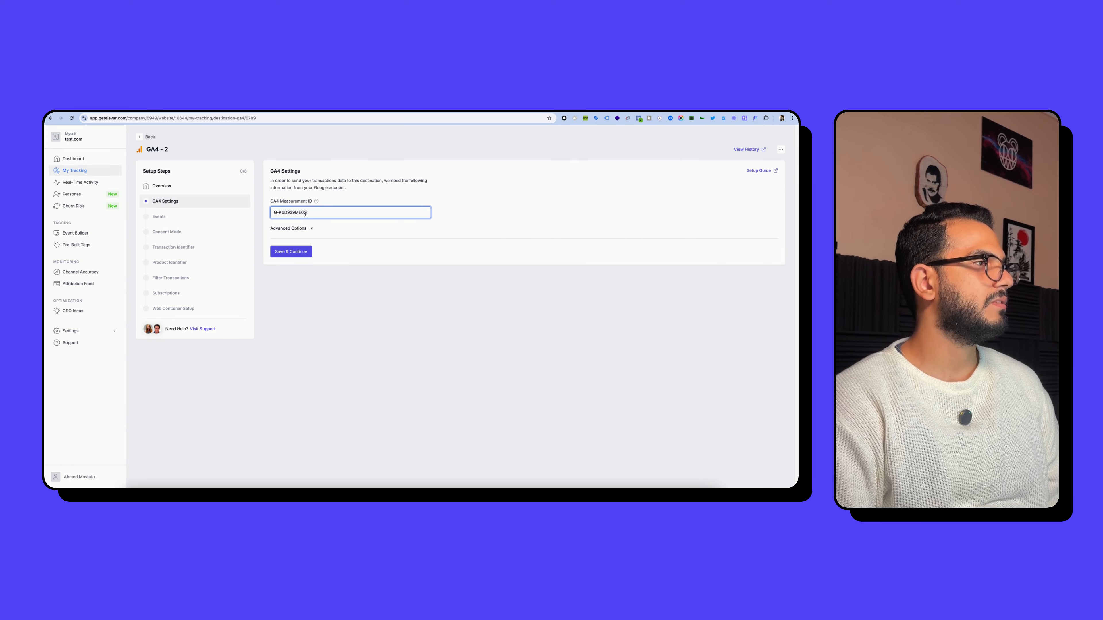
click(291, 253)
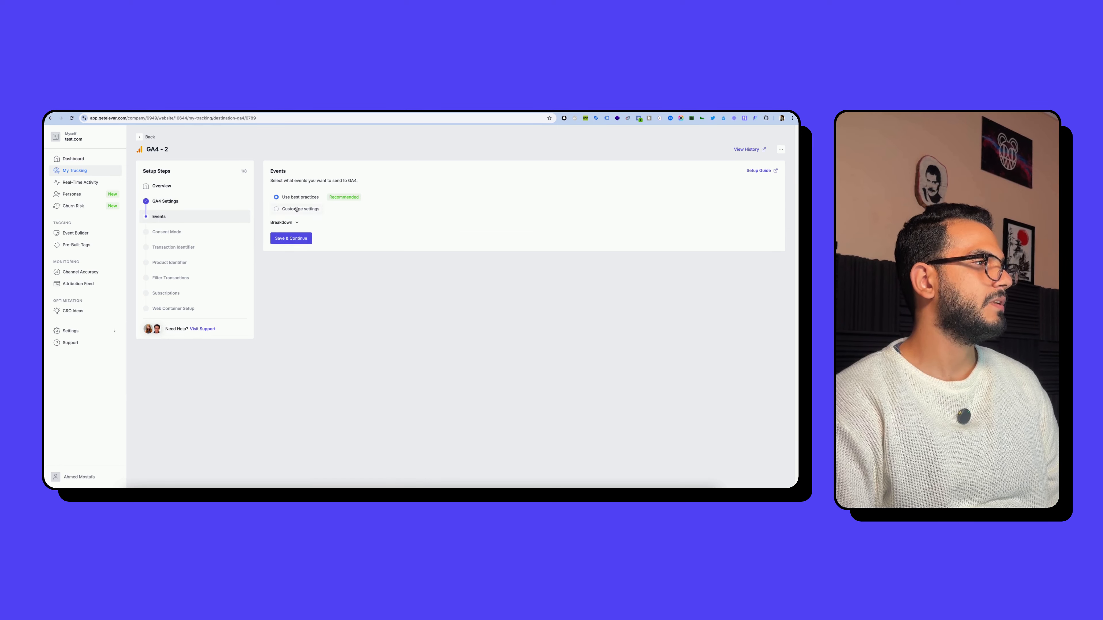
Step: Examine the server and web event breakdown under the customized event settings
click(286, 212)
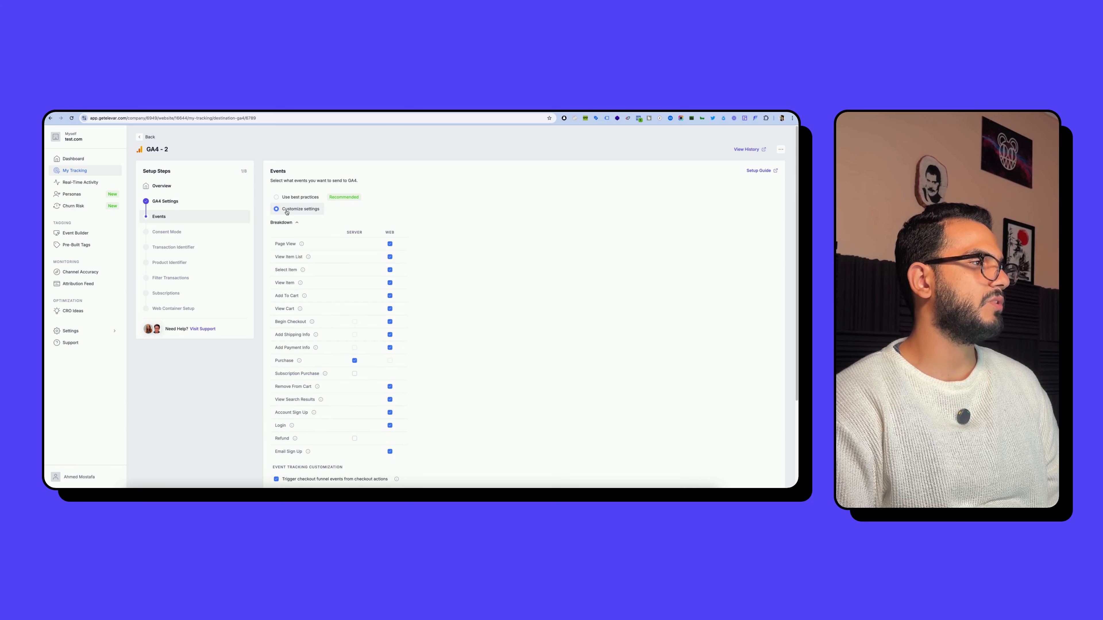
scroll(371, 325, down, 1)
scroll(371, 324, up, 1)
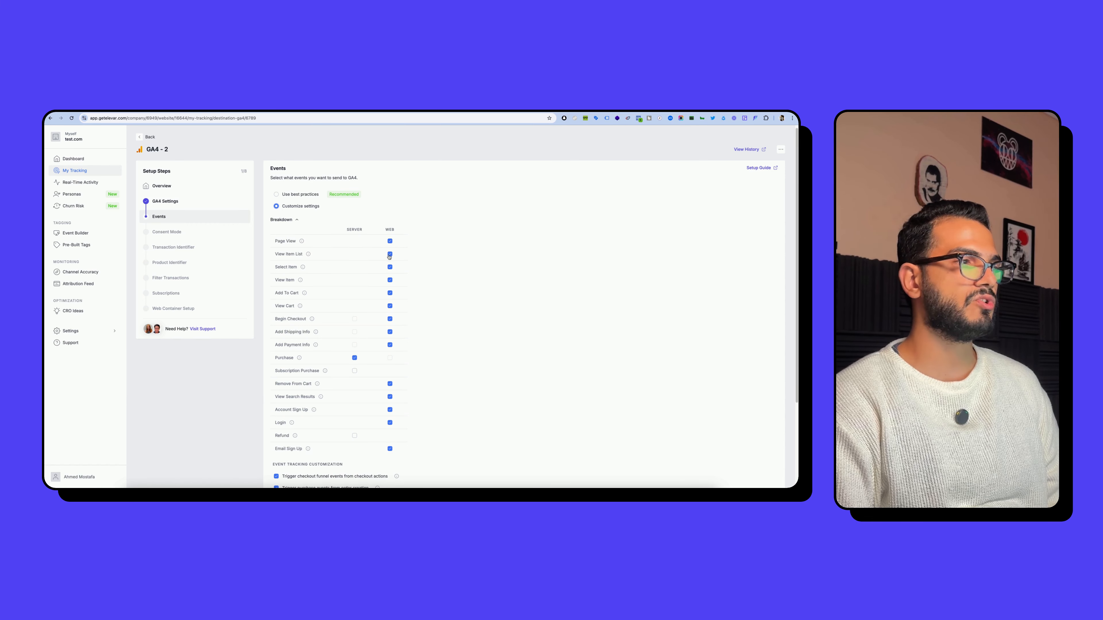
scroll(341, 347, down, 1)
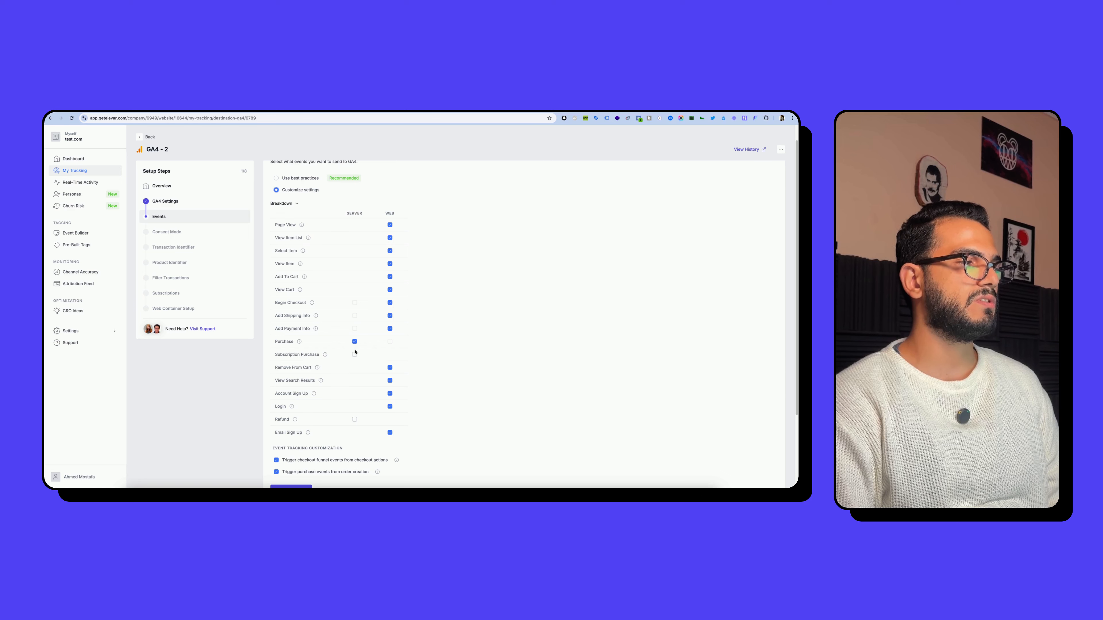
scroll(352, 339, down, 1)
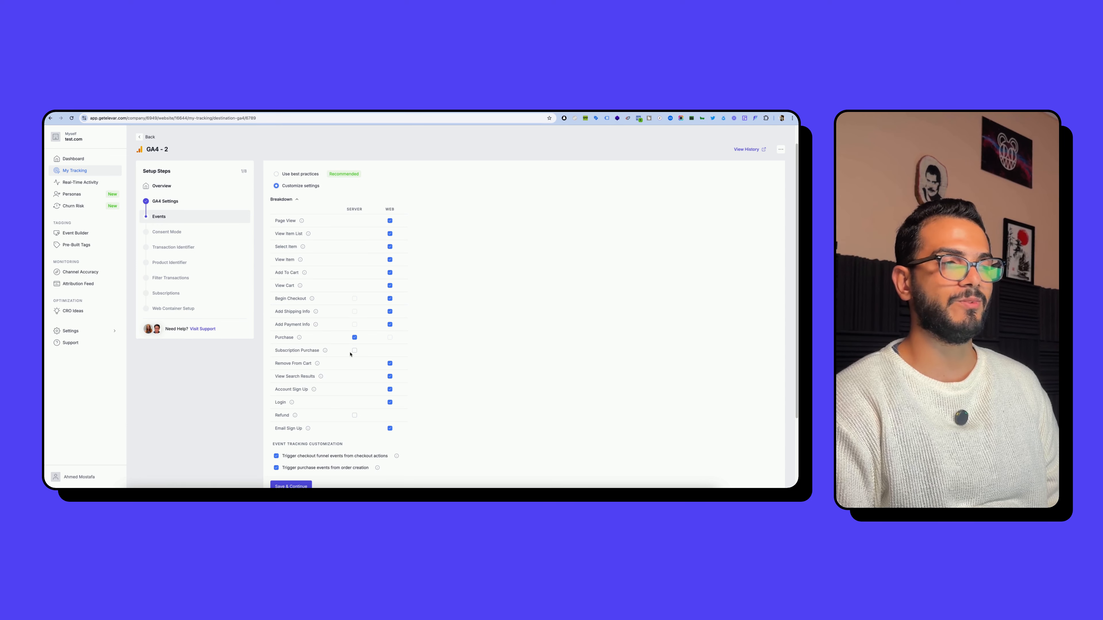
scroll(350, 354, up, 1)
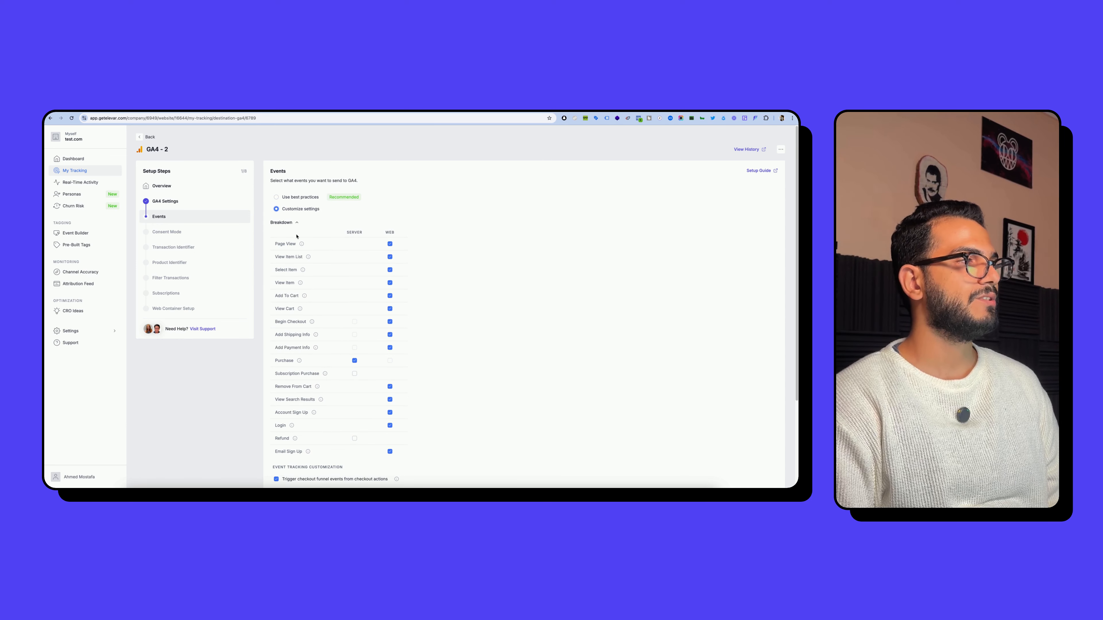
Step: Save the Events step with the recommended best practices and the Consent Mode step with No
click(290, 197)
scroll(293, 391, down, 5)
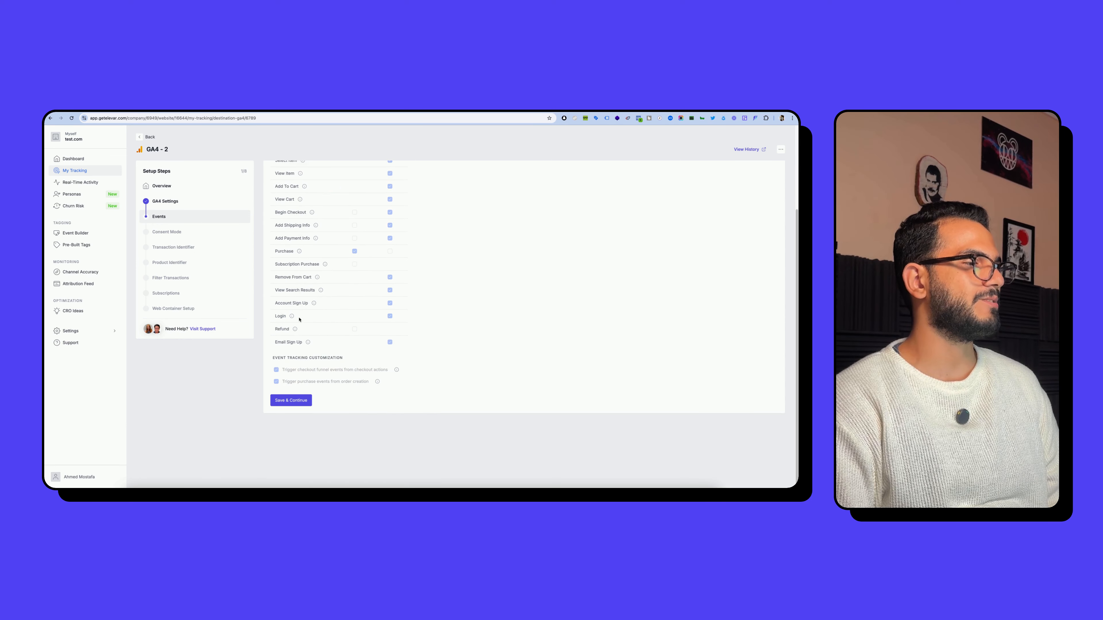
click(295, 400)
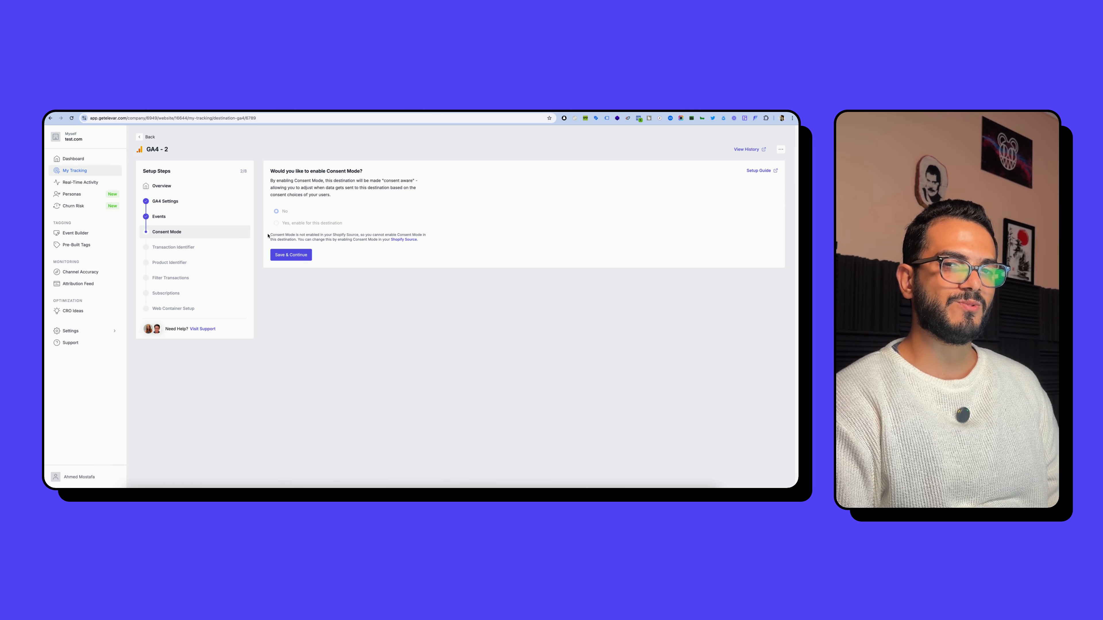
click(299, 260)
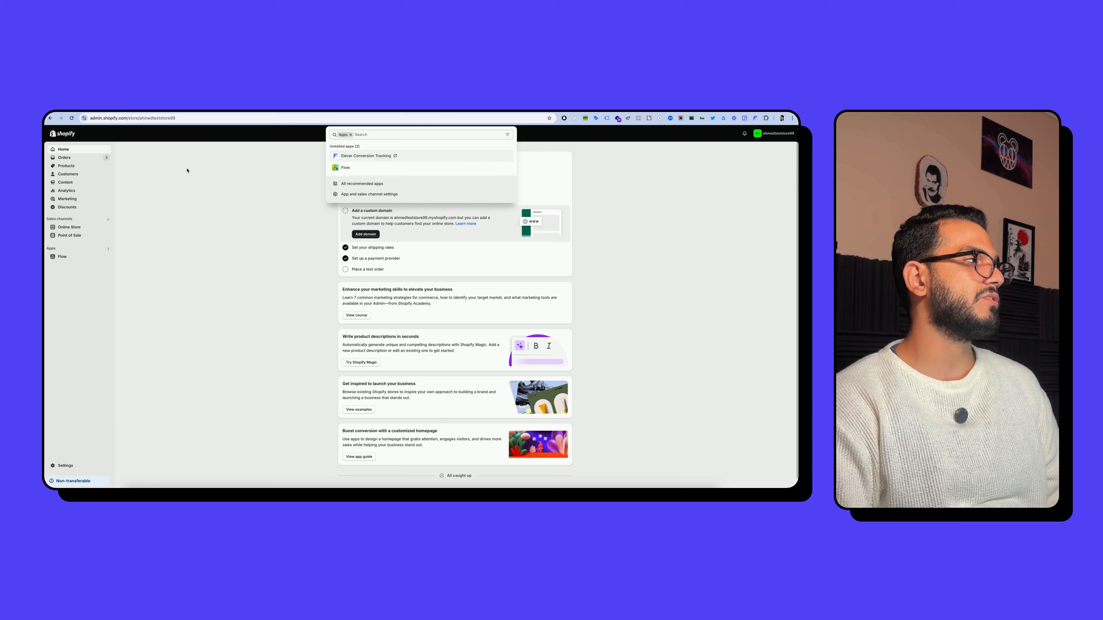
Step: In the Shopify admin, open the newest order and compare its order name and URL order ID with Elevar's transaction identifier options
click(65, 158)
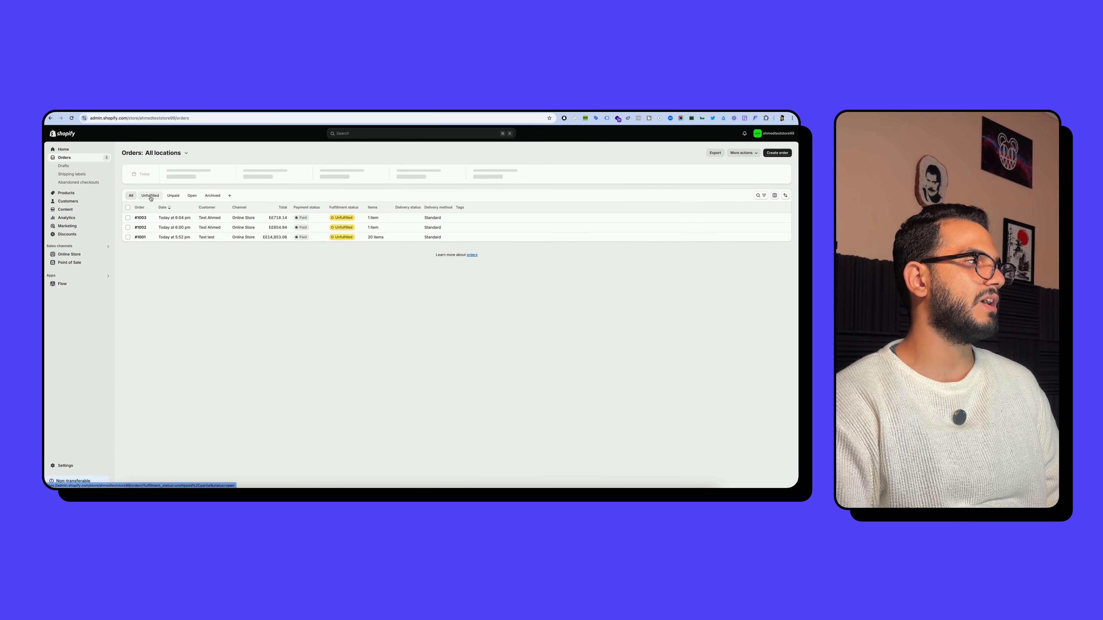
click(153, 220)
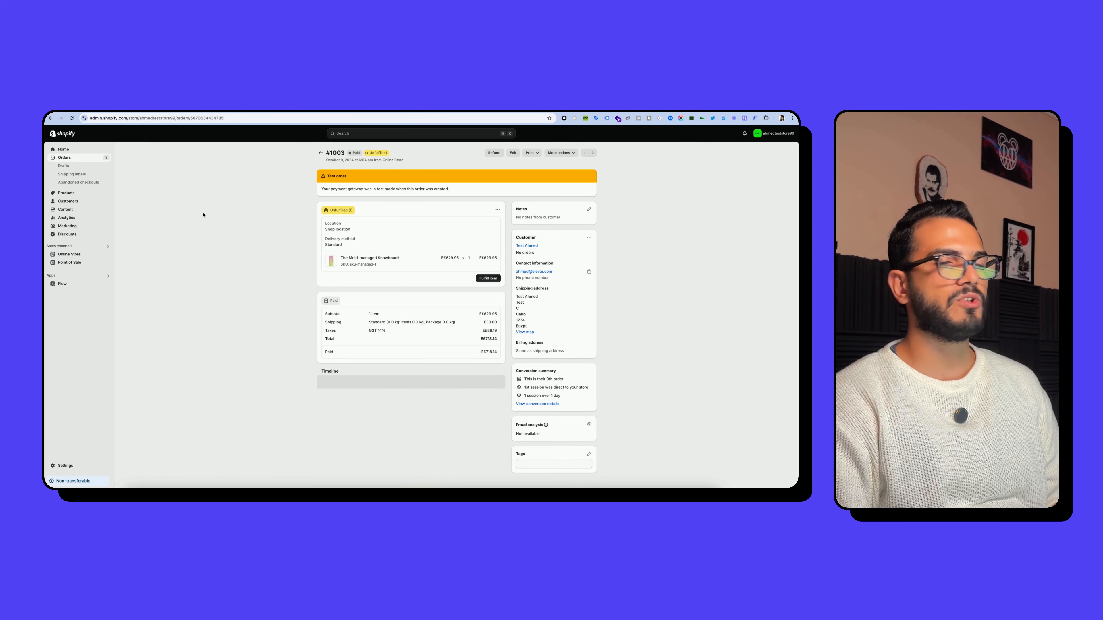
drag(343, 152, 325, 153)
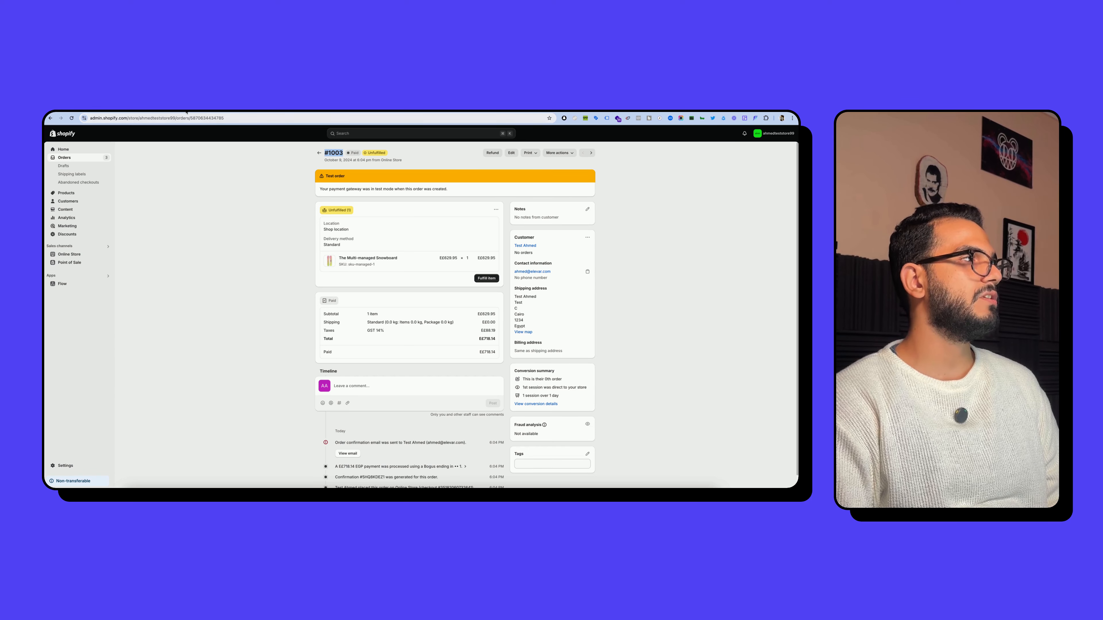
click(270, 110)
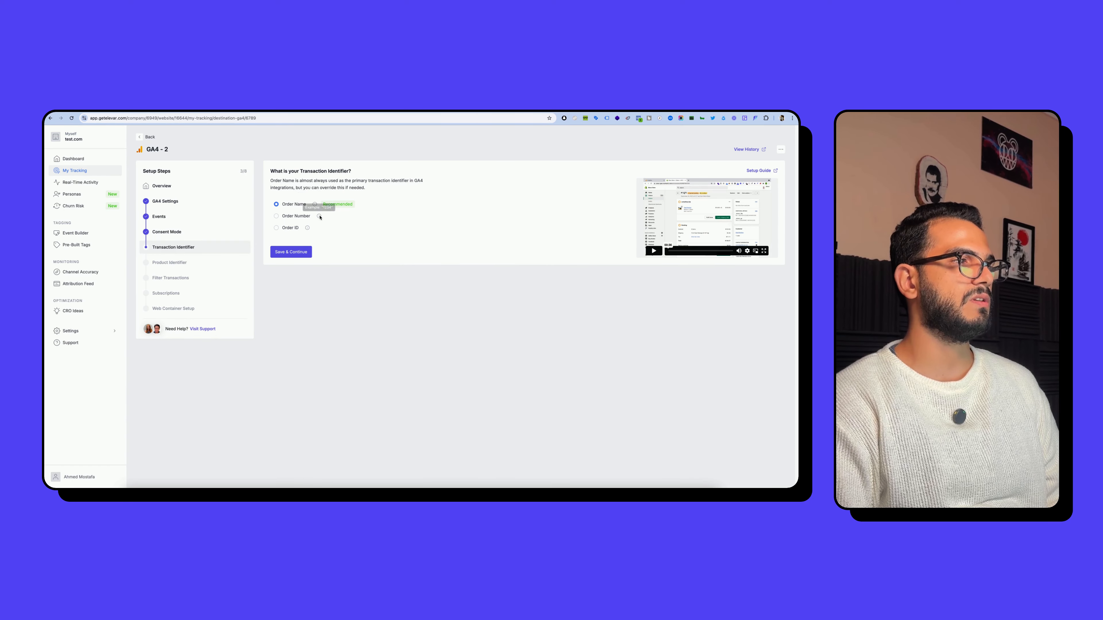
click(208, 110)
double_click(217, 118)
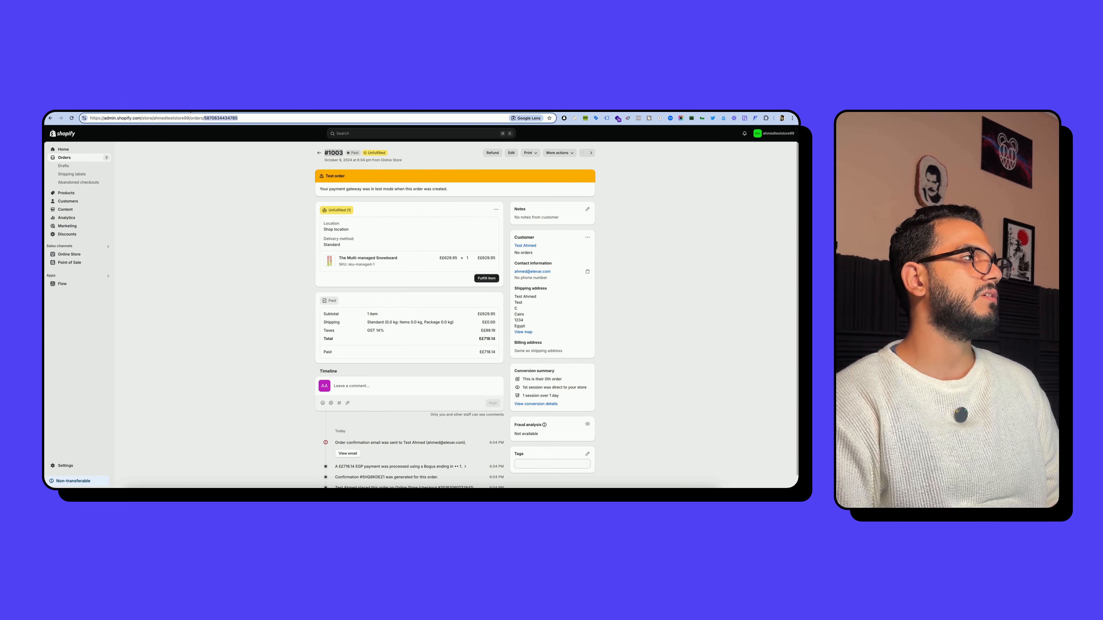
Step: Return to Elevar and save Order Name as the transaction identifier and Product SKU as the product identifier
click(193, 112)
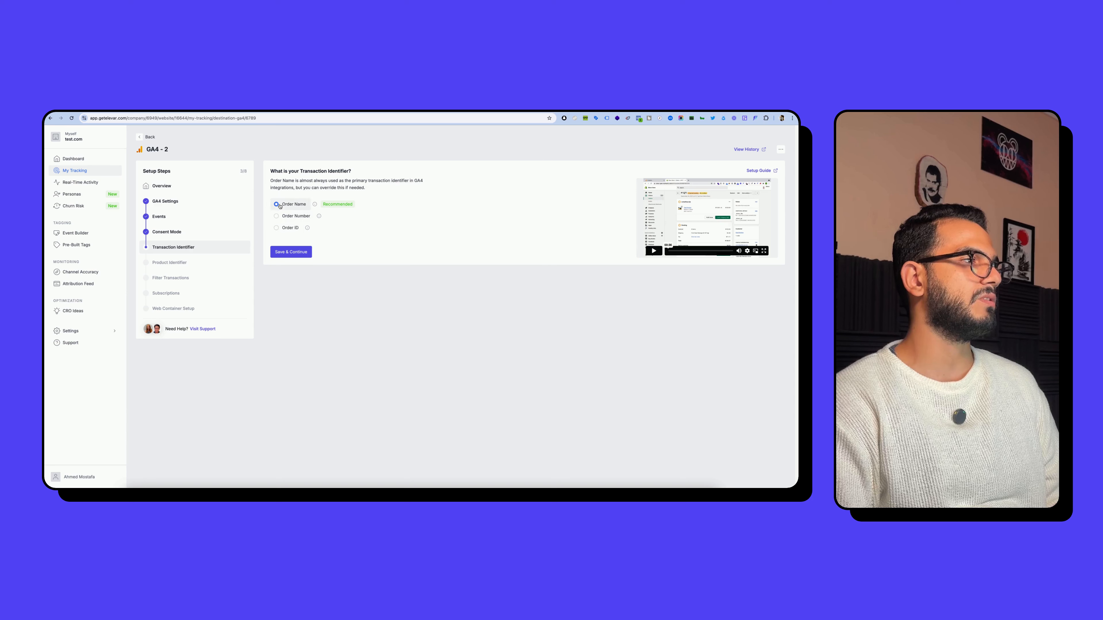
click(299, 252)
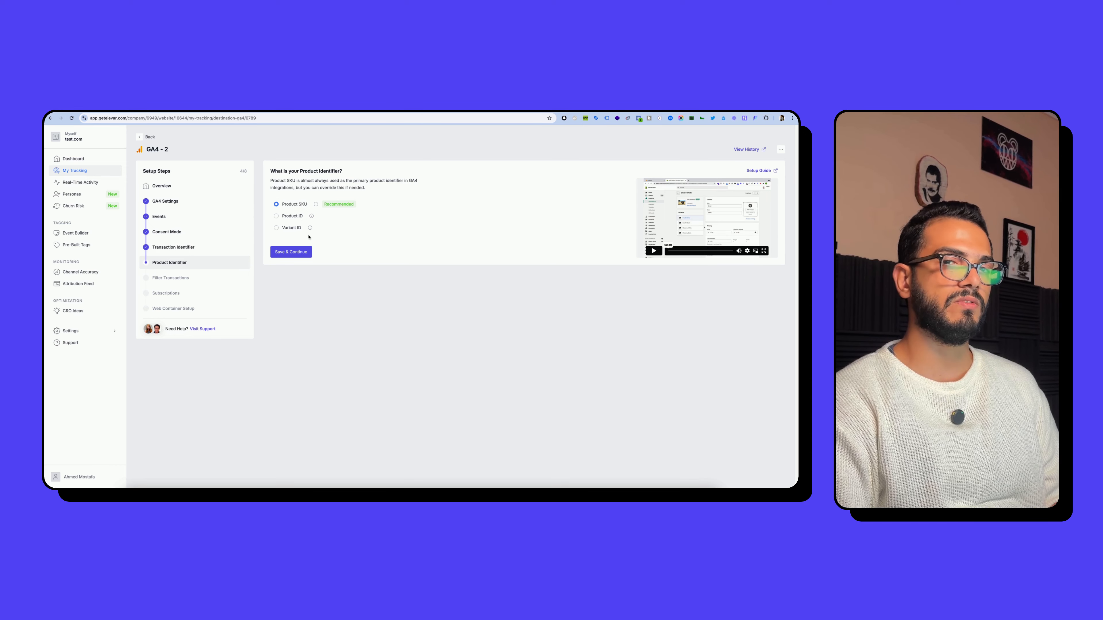
click(301, 251)
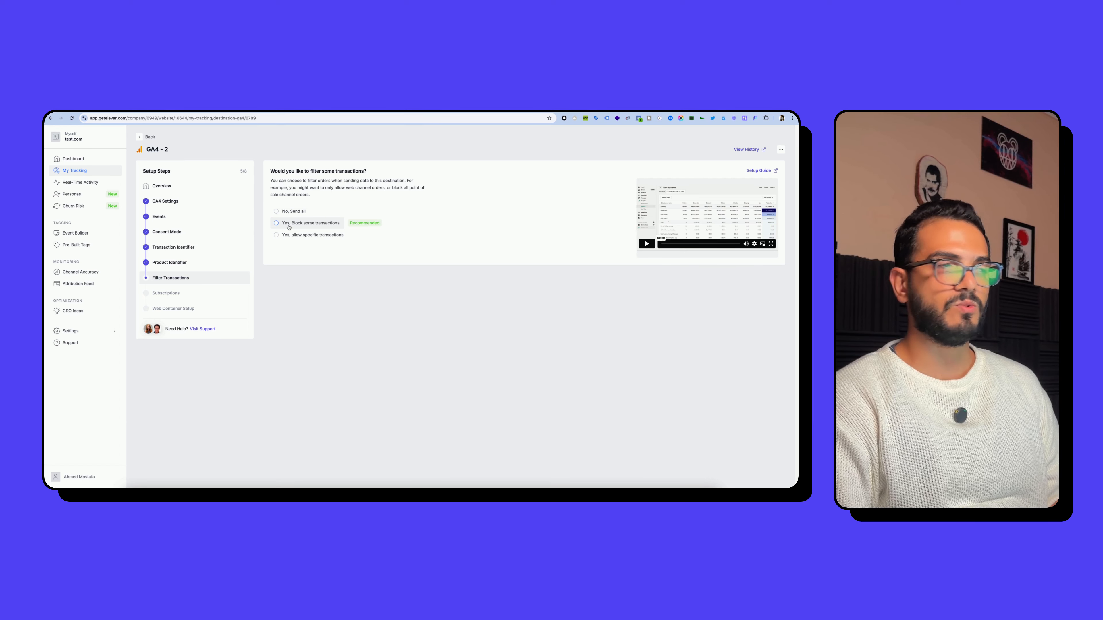
Step: Set the transaction filter to block some transactions, comparing its best-practice filters with those for allowing specific transactions
click(289, 224)
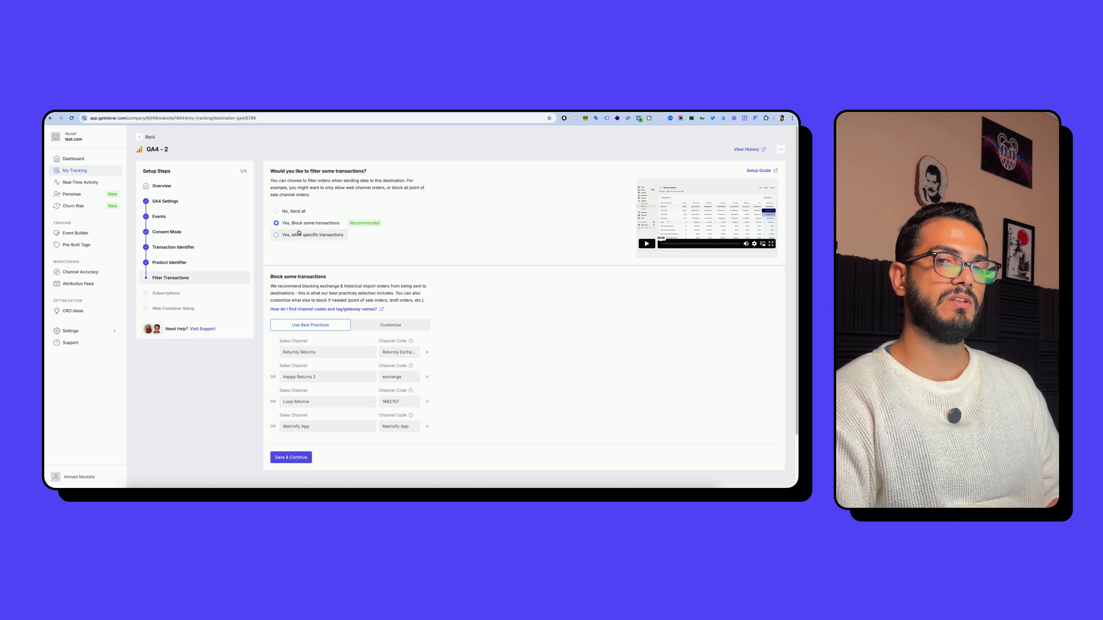
click(243, 111)
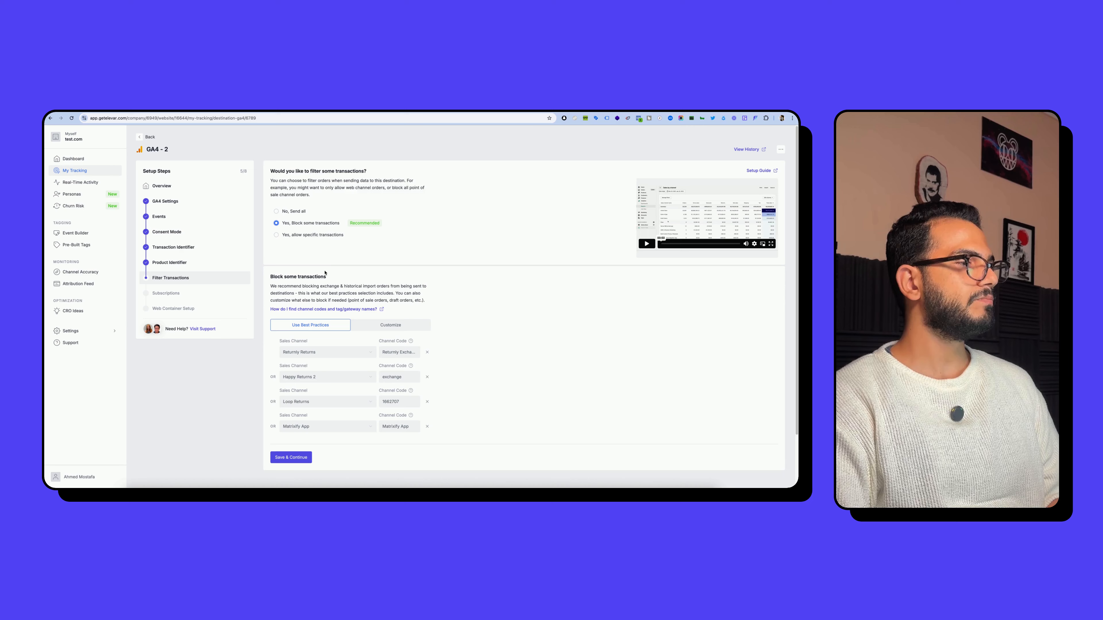
scroll(325, 273, down, 2)
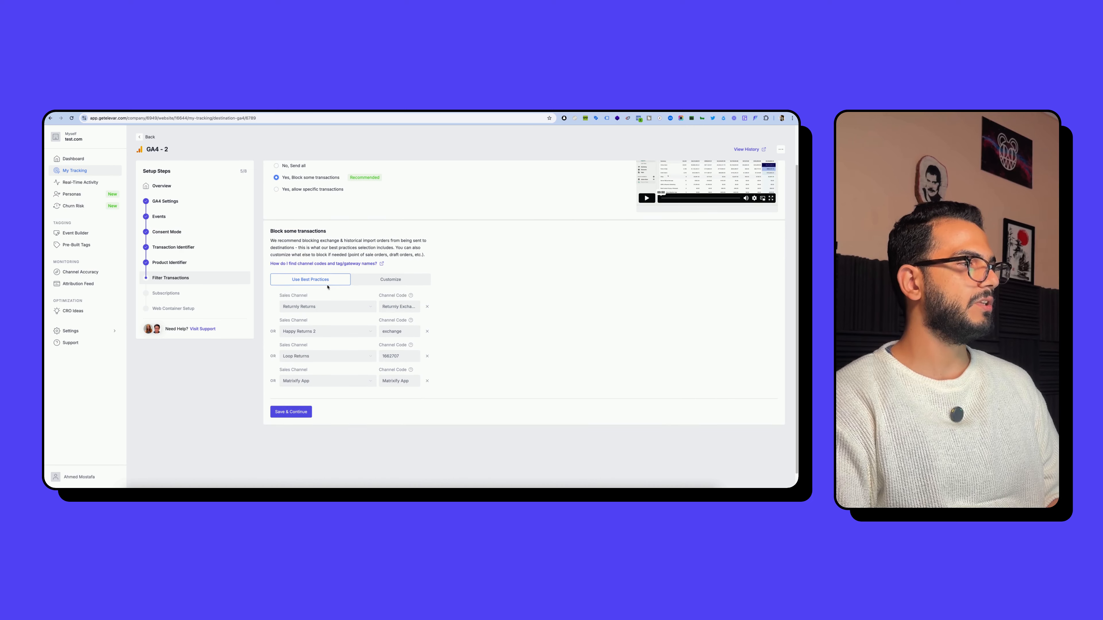
scroll(310, 245, up, 1)
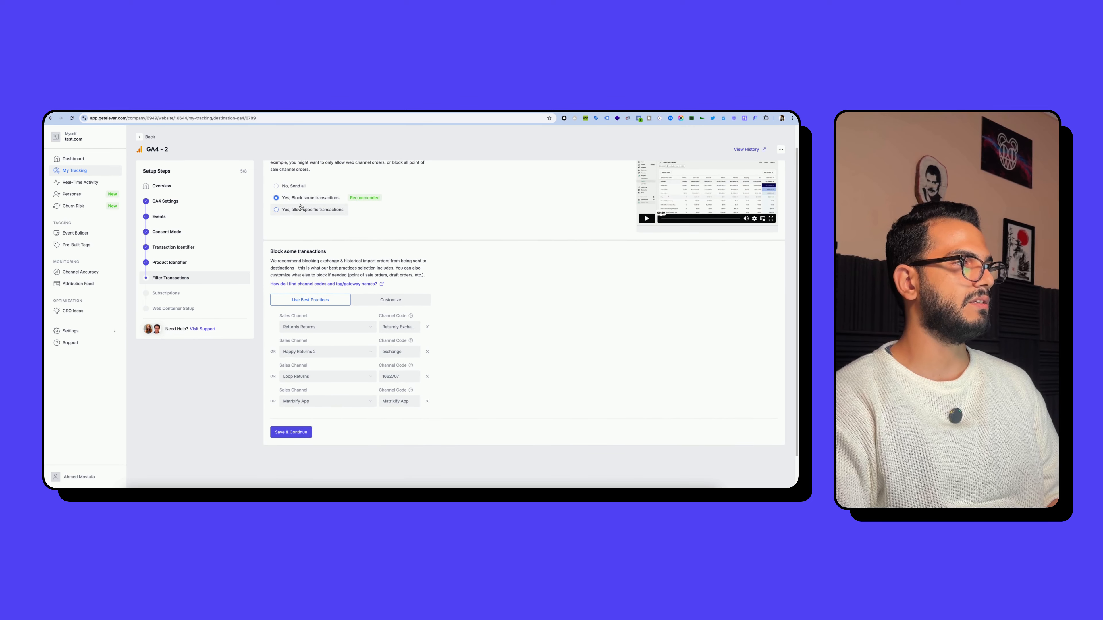
click(299, 209)
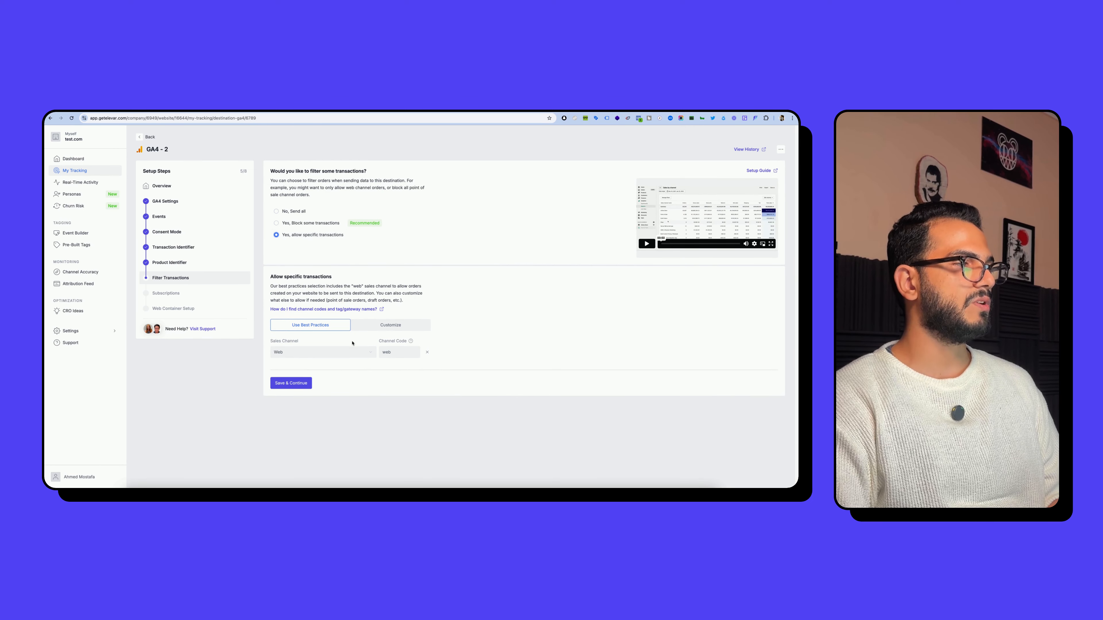
click(290, 223)
scroll(347, 278, down, 1)
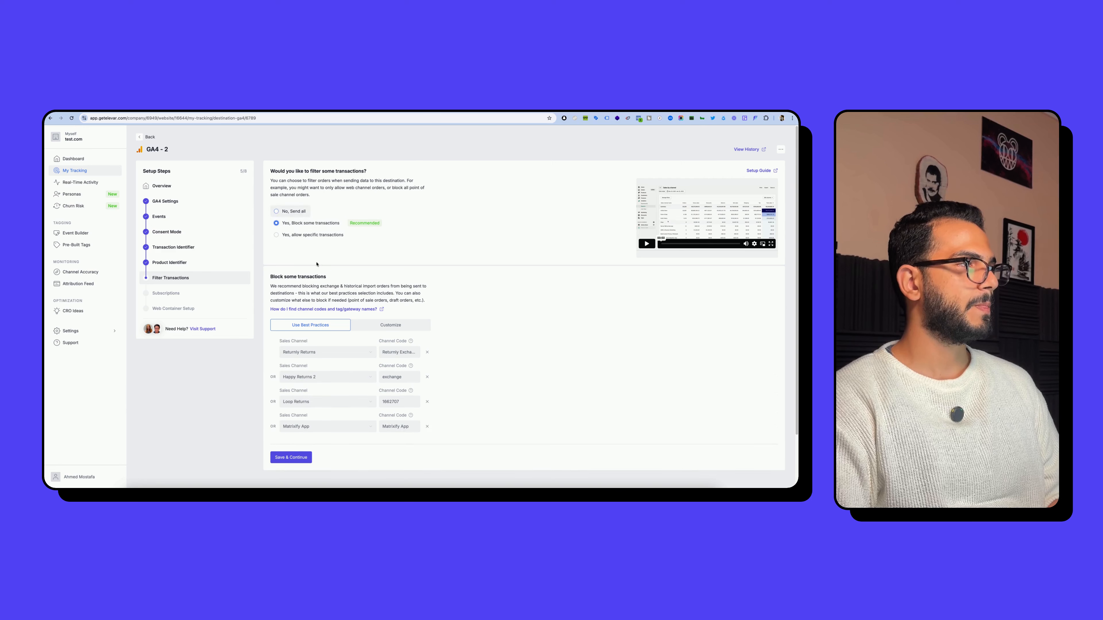
Step: Customize the blocked transactions by adding a Sales Channel filter for Draft Orders
click(399, 321)
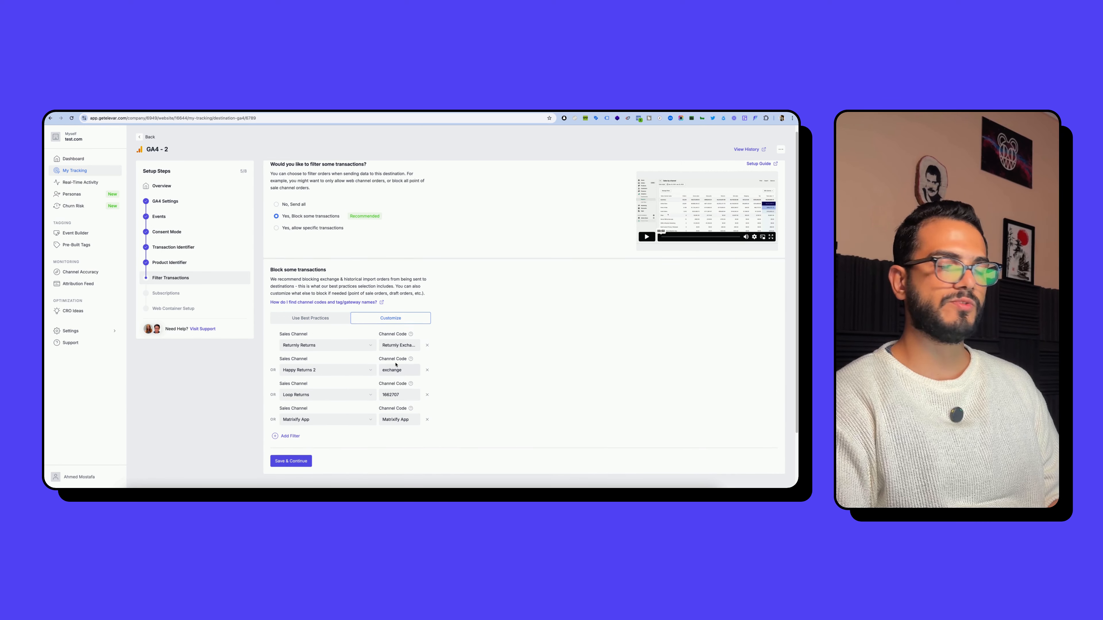
scroll(347, 348, down, 2)
click(290, 388)
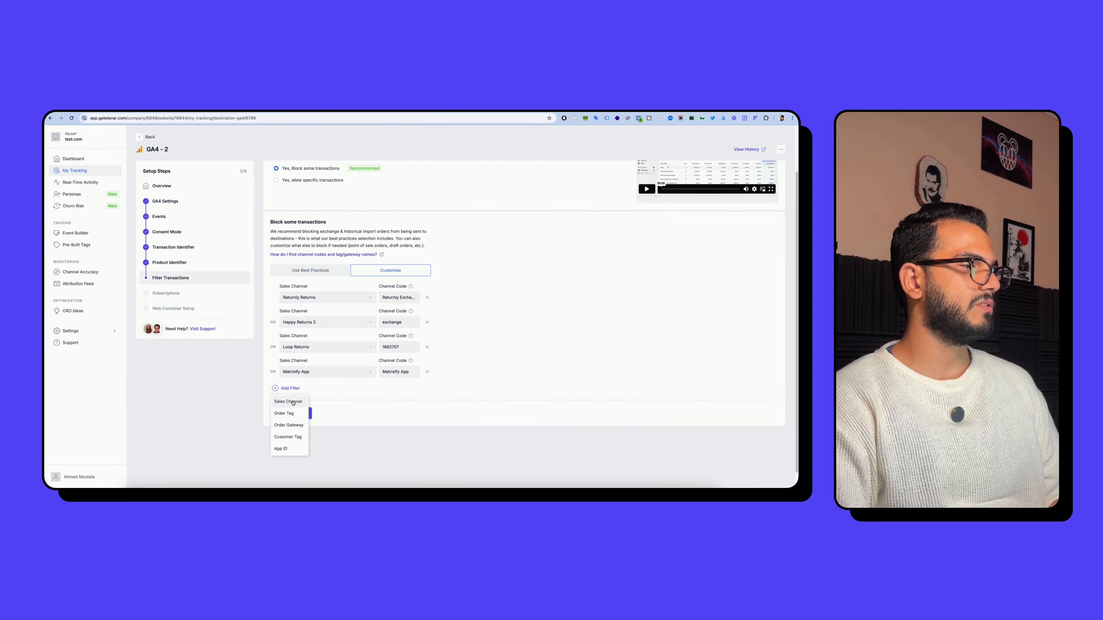
click(290, 401)
click(303, 400)
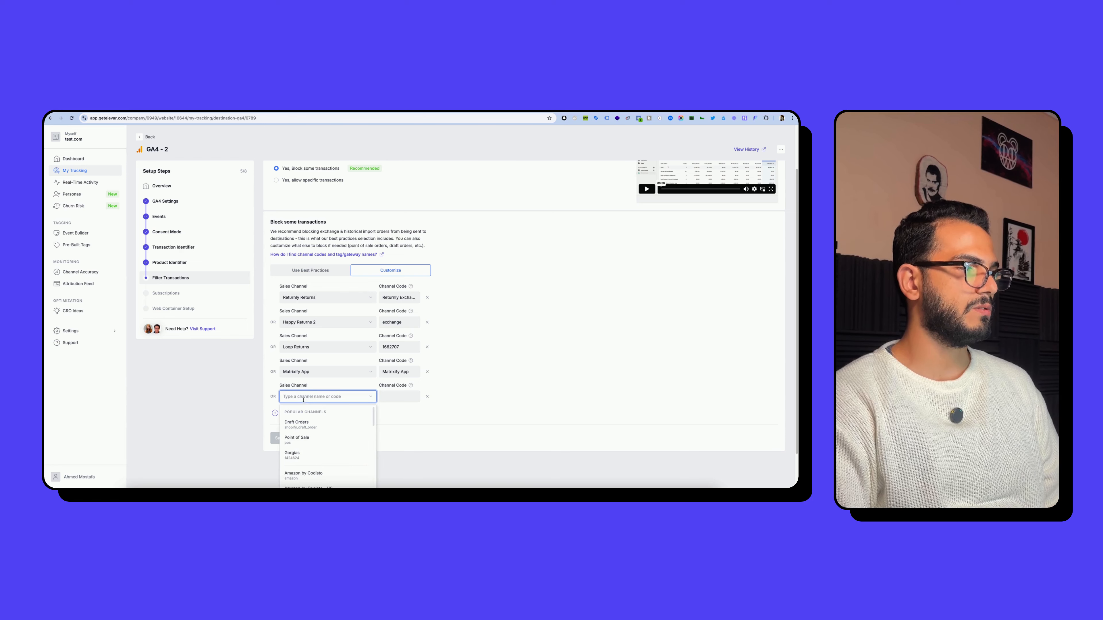
text(dra)
click(315, 423)
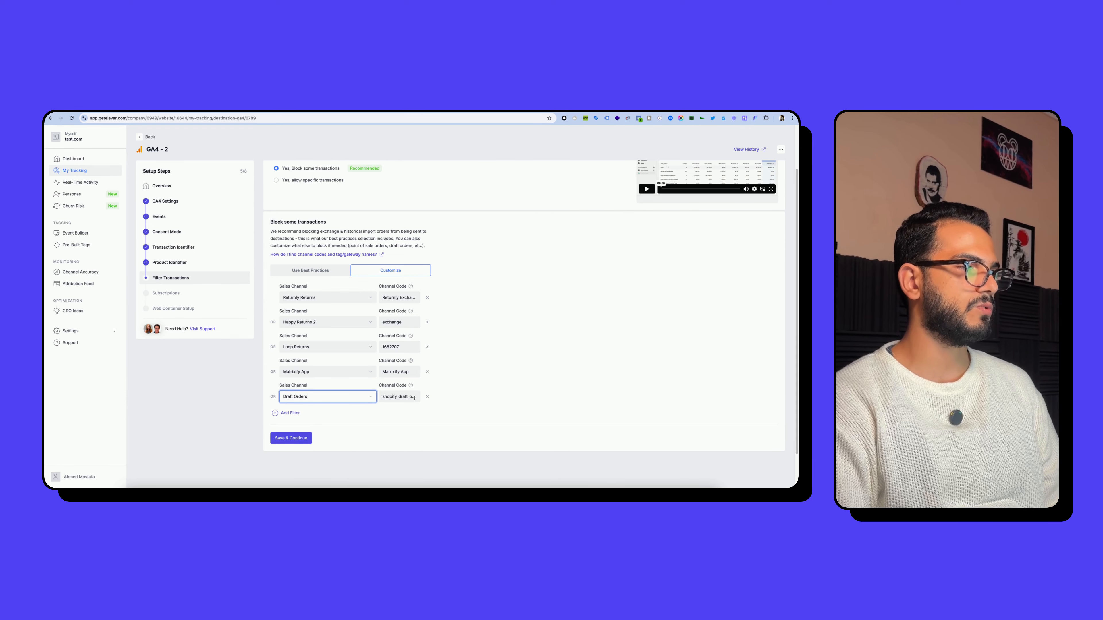
Step: Save the customized transaction filters and compare the unified Shopify checkout and separate checkout options for subscription products
click(291, 438)
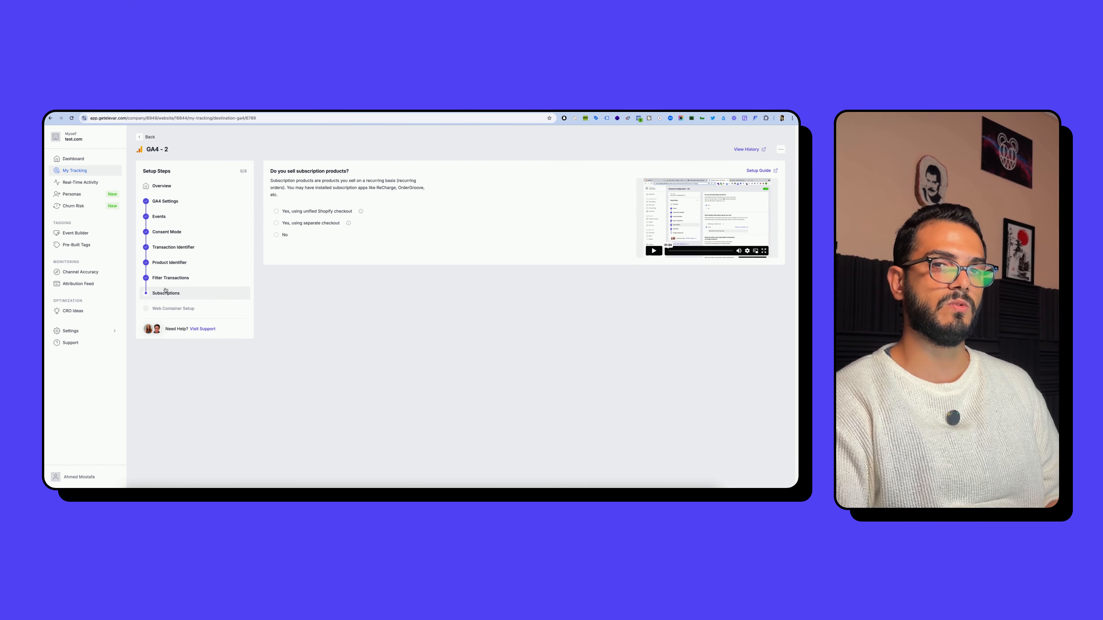
click(298, 215)
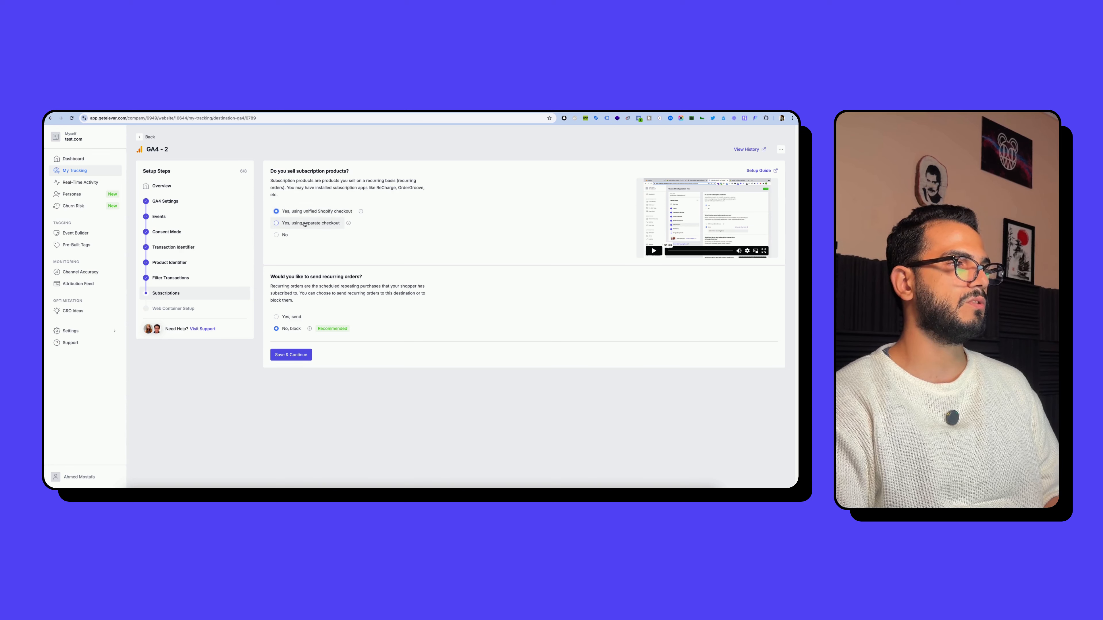
click(300, 223)
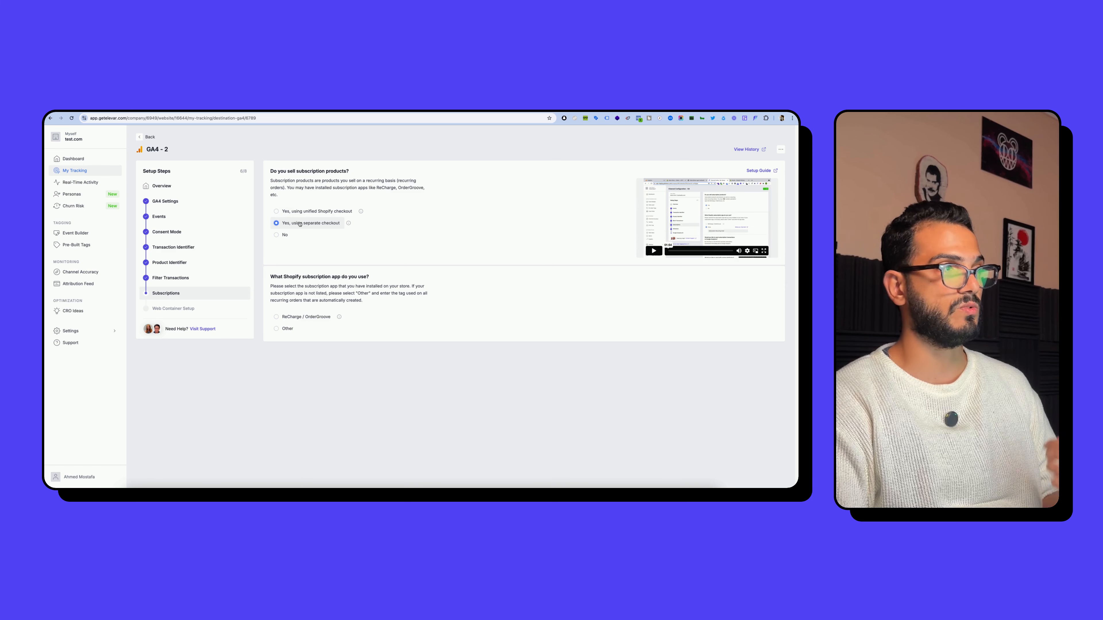
click(289, 213)
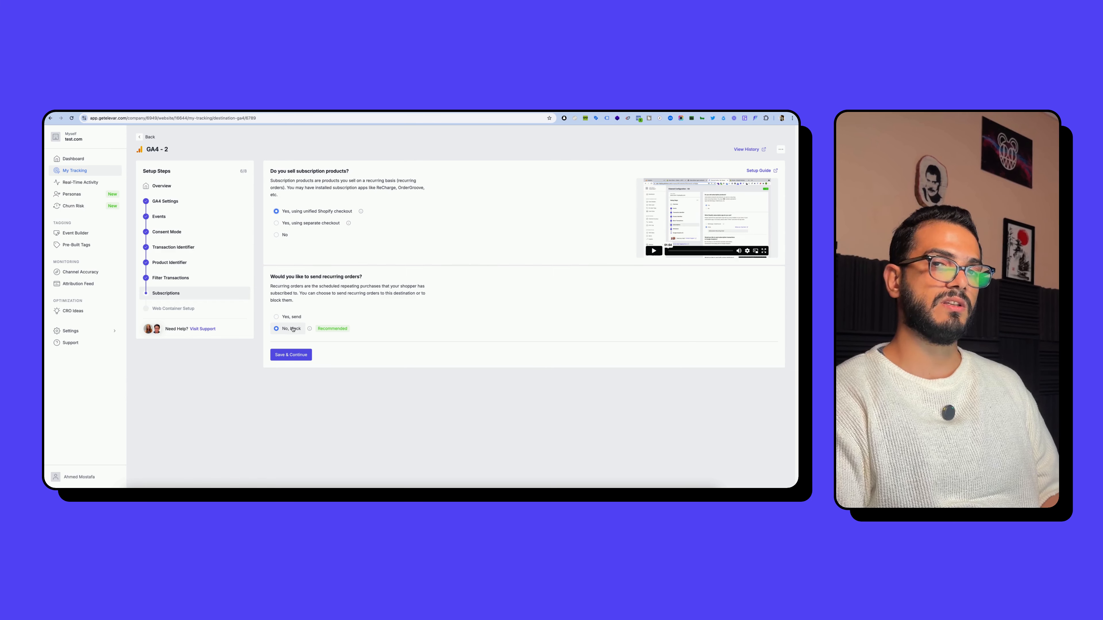
Step: Try sending recurring orders, review the attribution source/medium override settings, and switch back to blocking recurring orders
click(290, 317)
scroll(296, 360, down, 3)
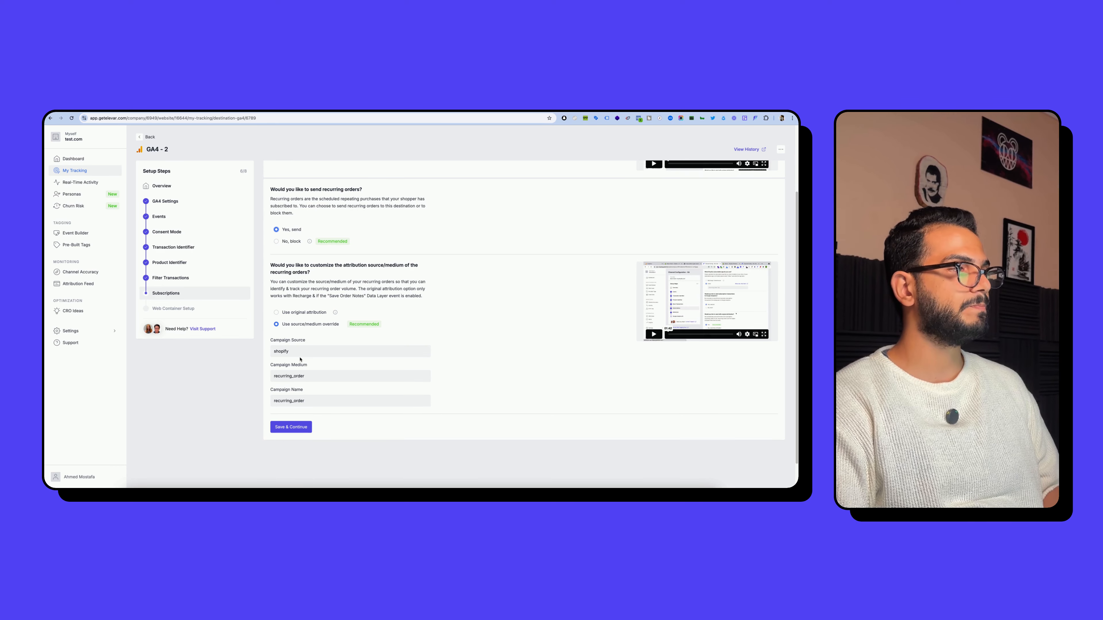
scroll(300, 360, up, 1)
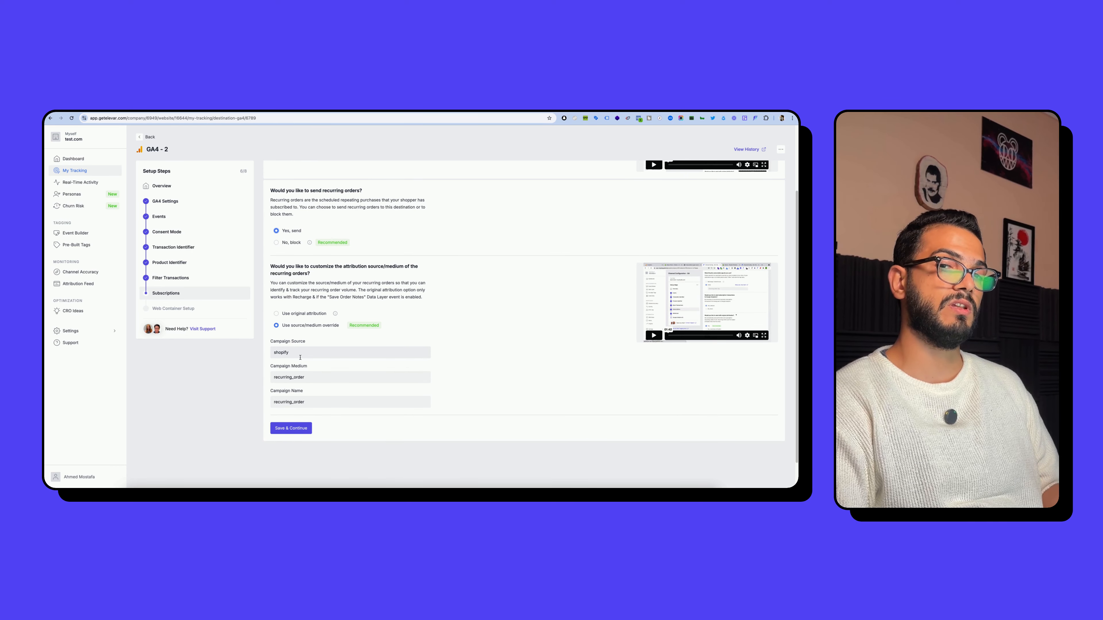
scroll(300, 357, up, 3)
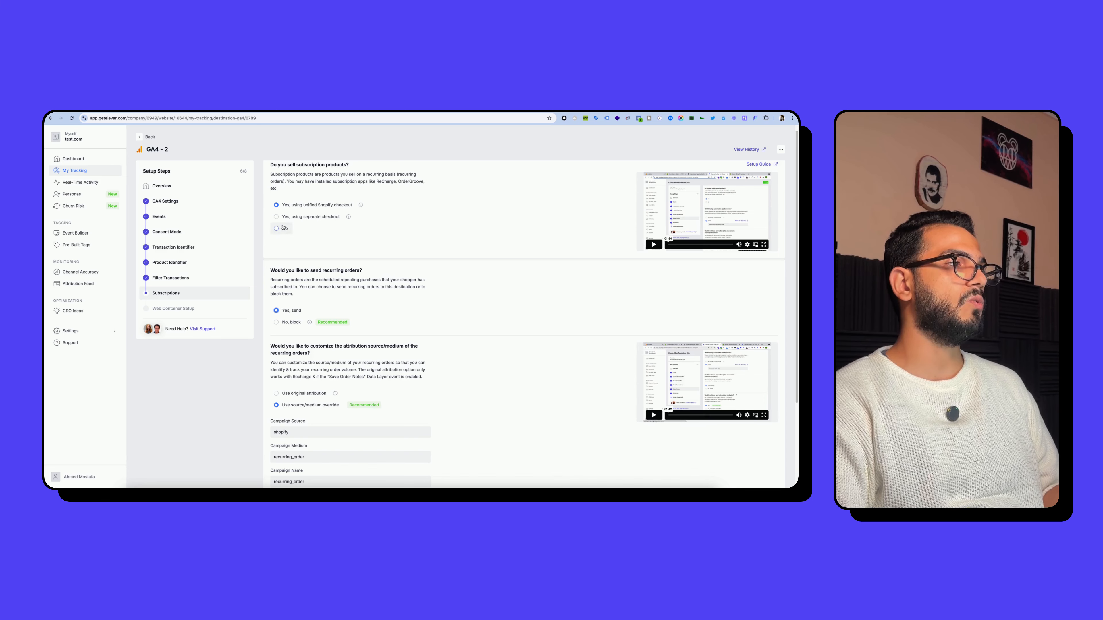
scroll(305, 291, down, 2)
click(292, 277)
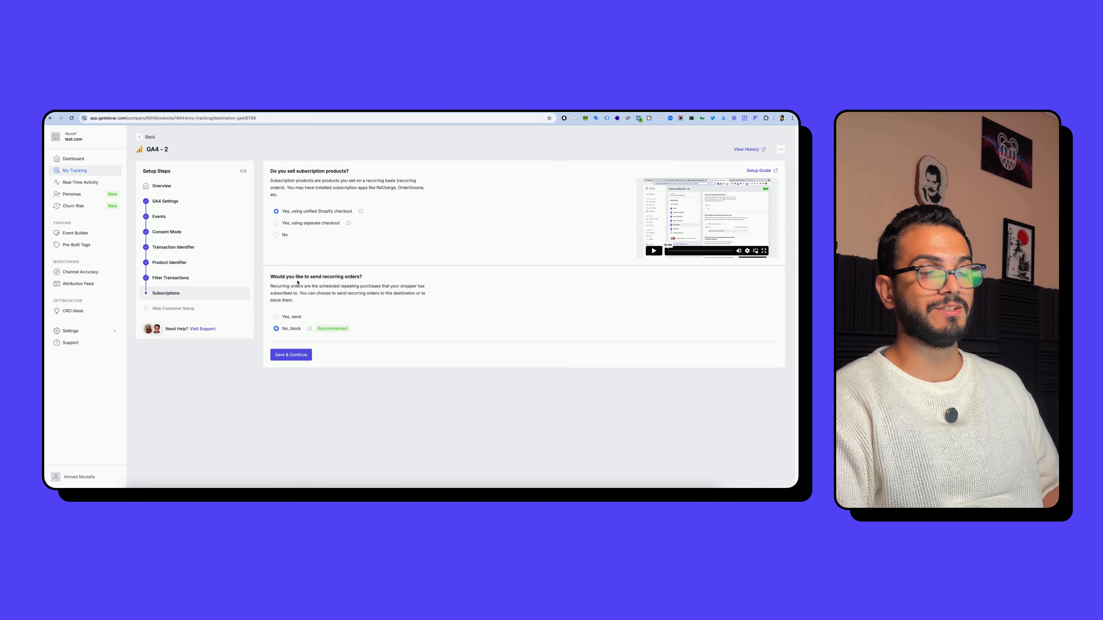
Step: Save No as the answer for selling subscription products and download the pre-built web tags to the Downloads folder
click(285, 235)
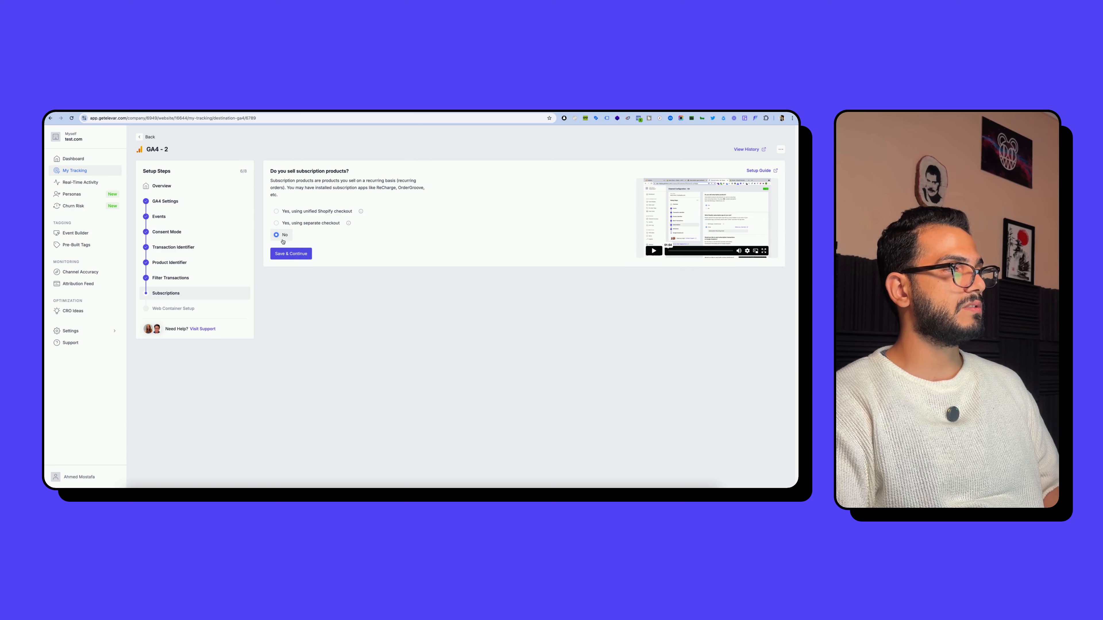
click(291, 254)
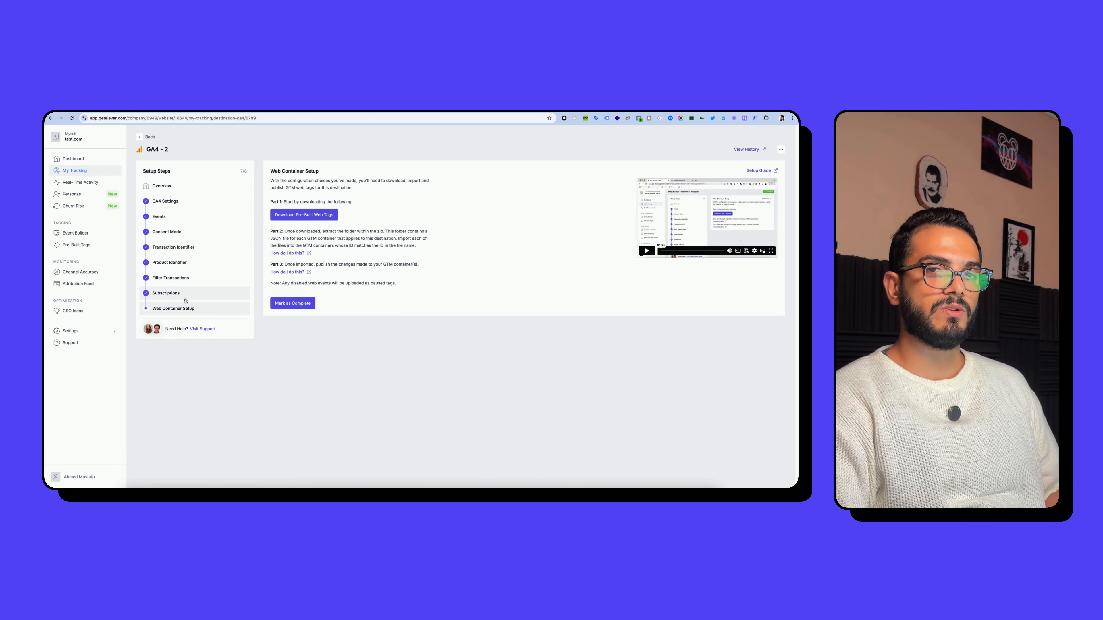
click(304, 214)
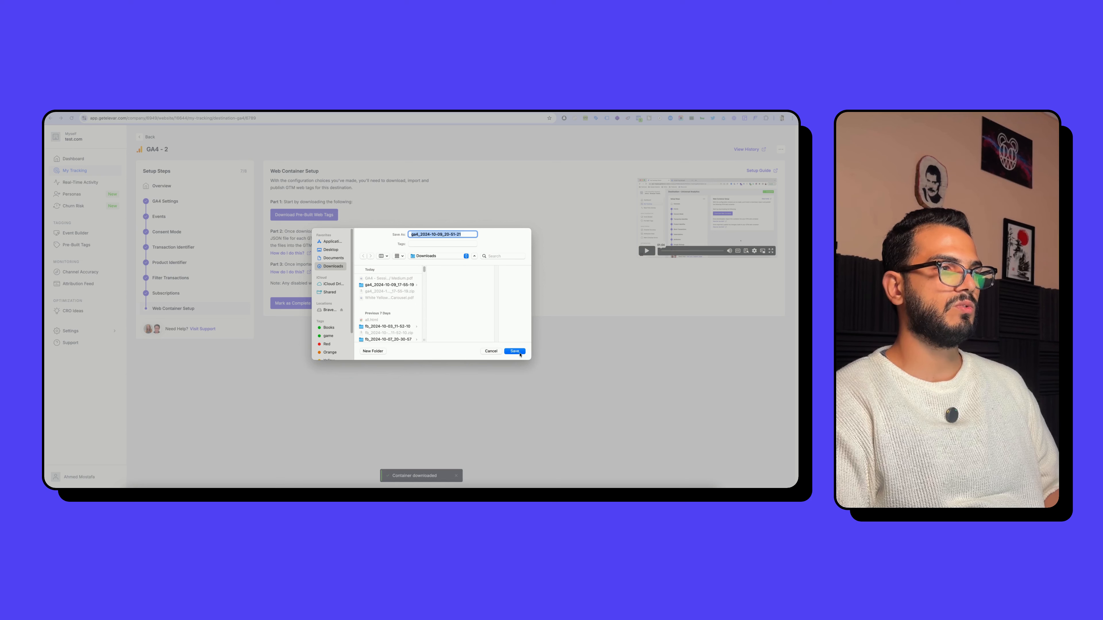
click(514, 351)
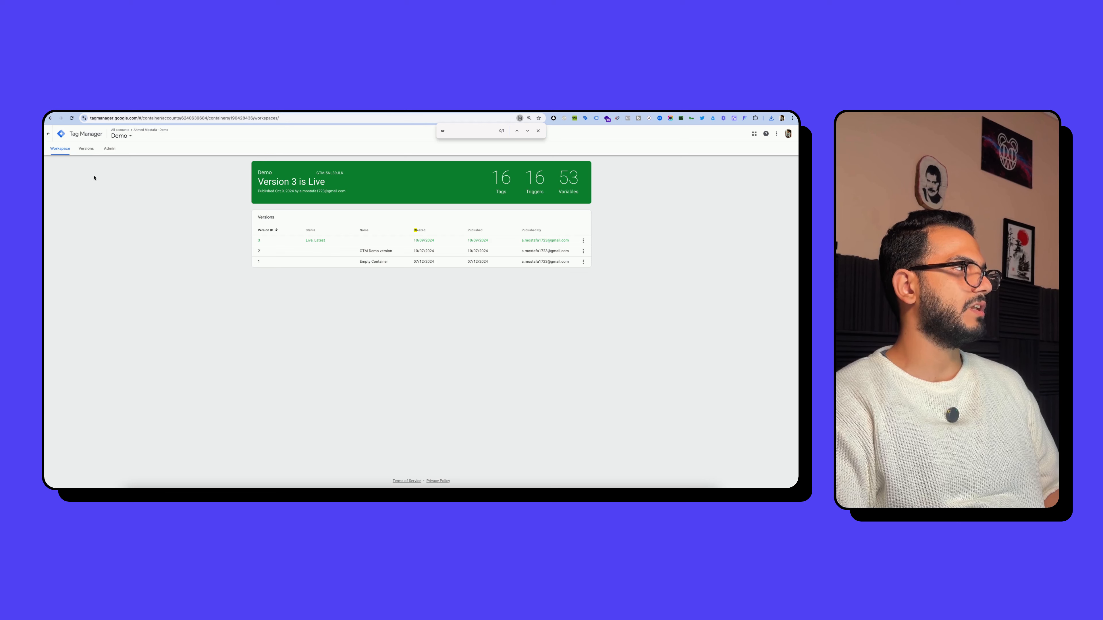
Step: Switch to Google Tag Manager and open the container import in the Demo container's administration settings
click(109, 149)
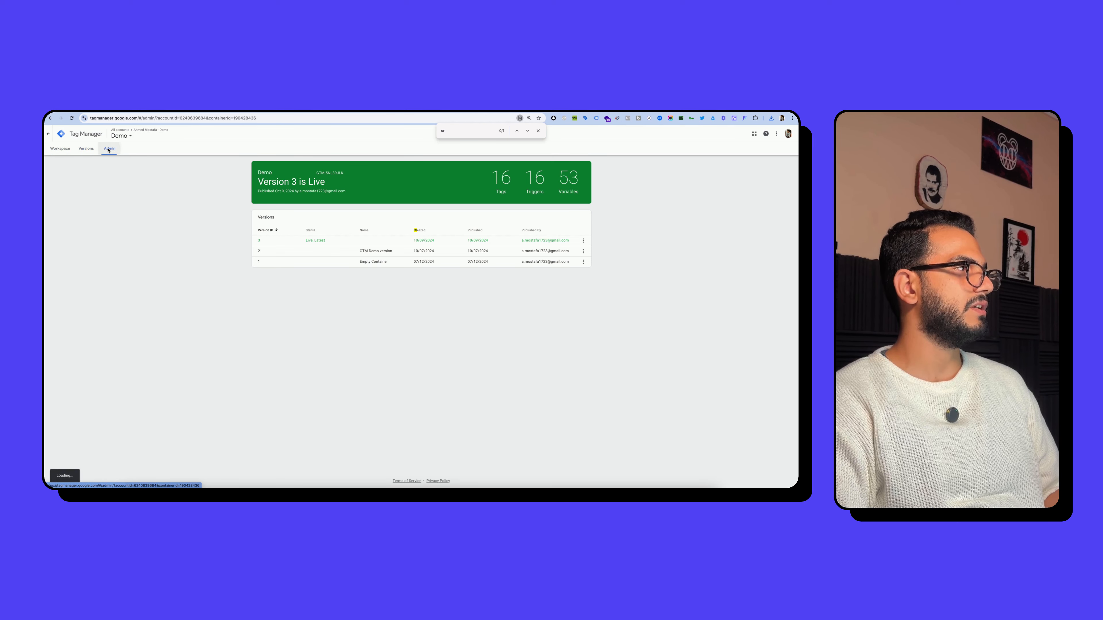
click(538, 132)
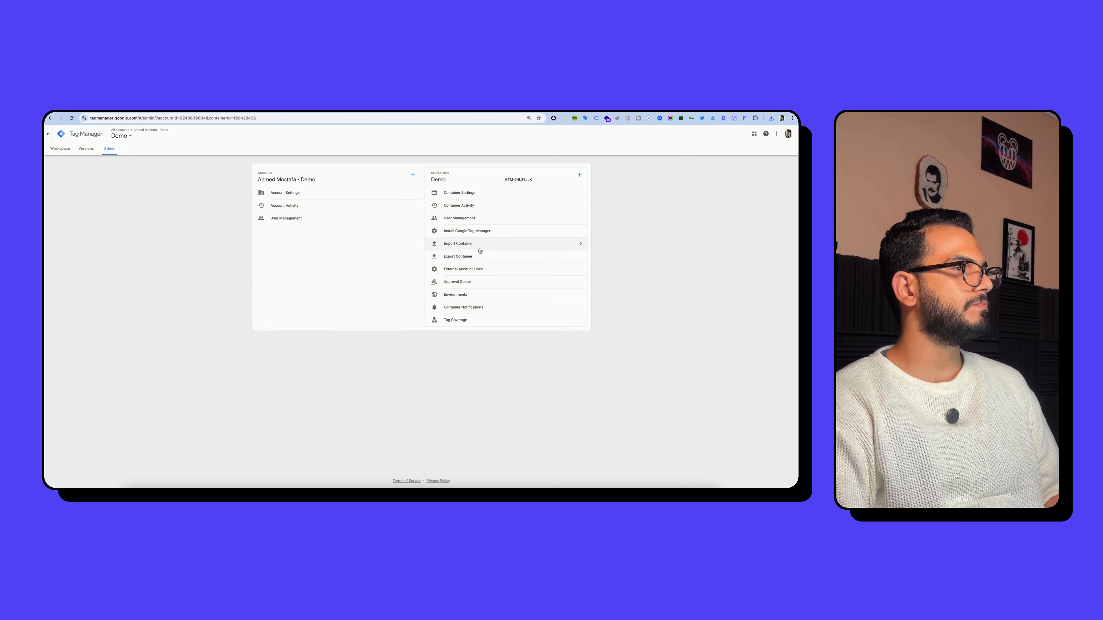
click(468, 247)
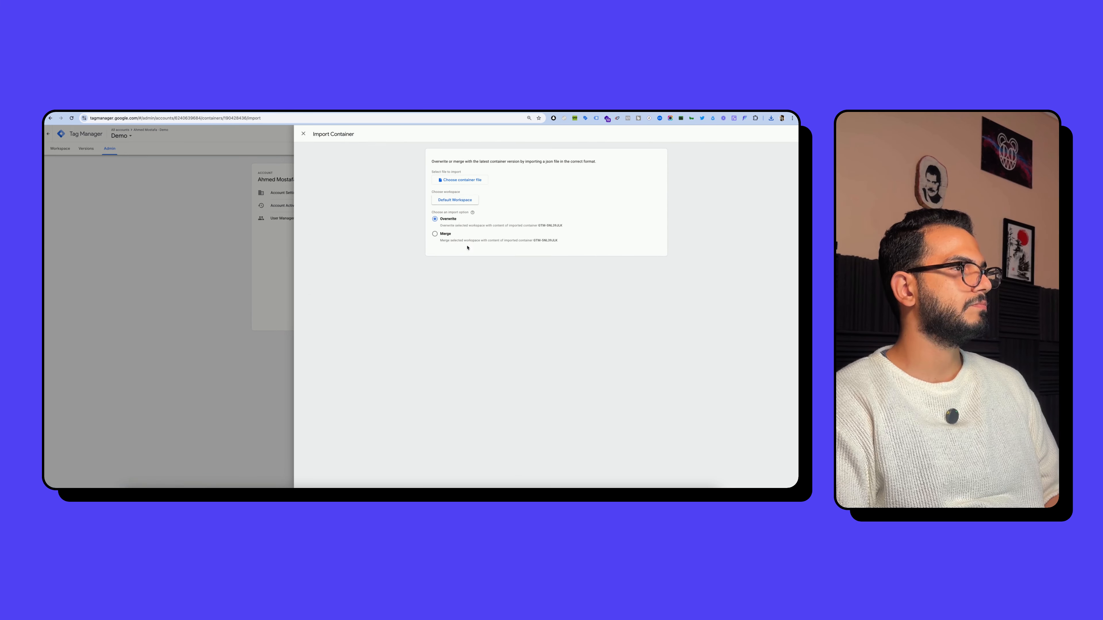
Step: Choose the downloaded GA4 container JSON file and set the import to Merge, overwriting conflicting tags, triggers and variables
click(462, 180)
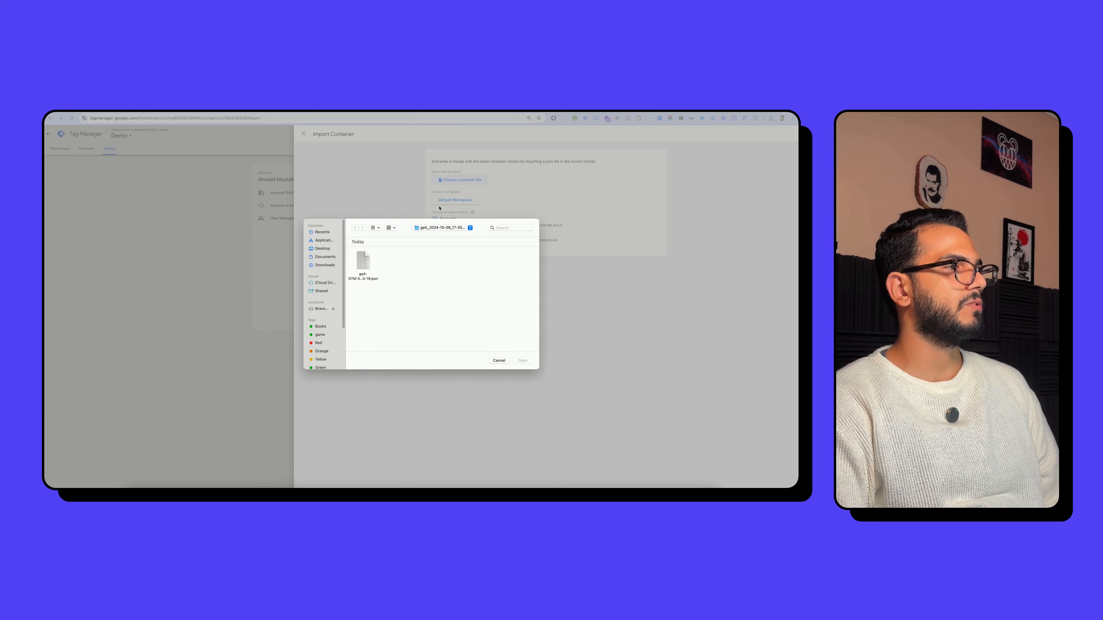
click(353, 261)
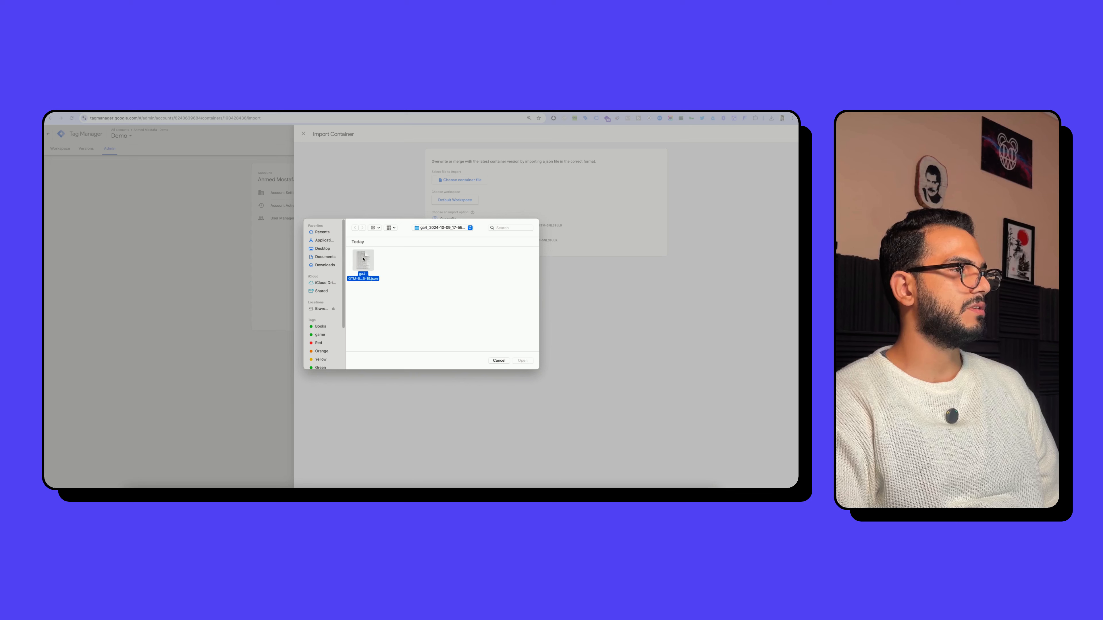
click(324, 265)
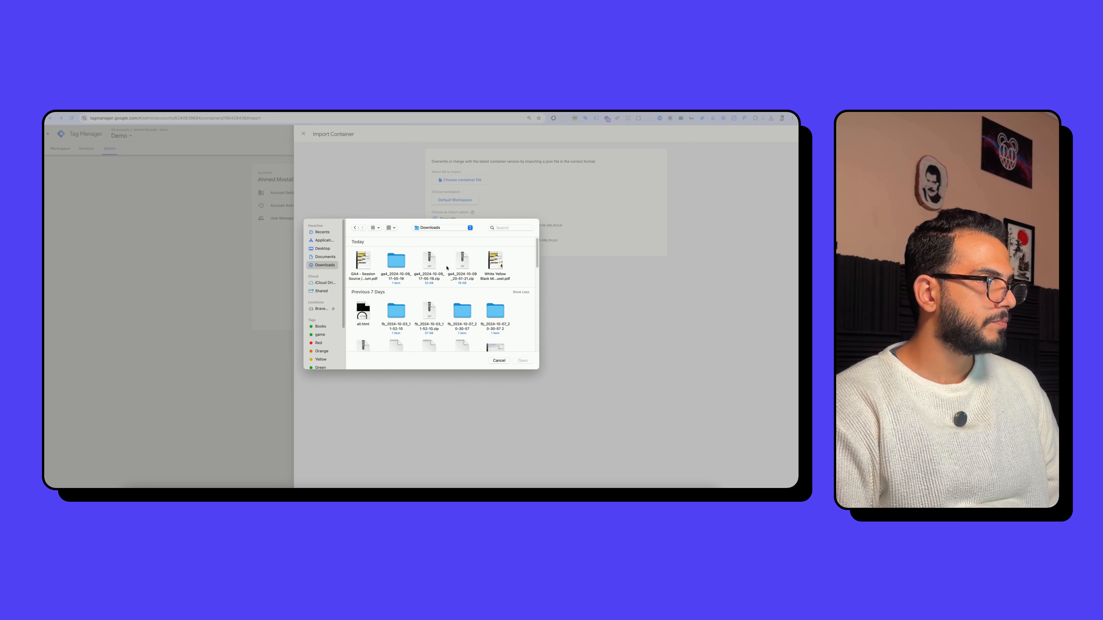
click(436, 266)
double_click(396, 262)
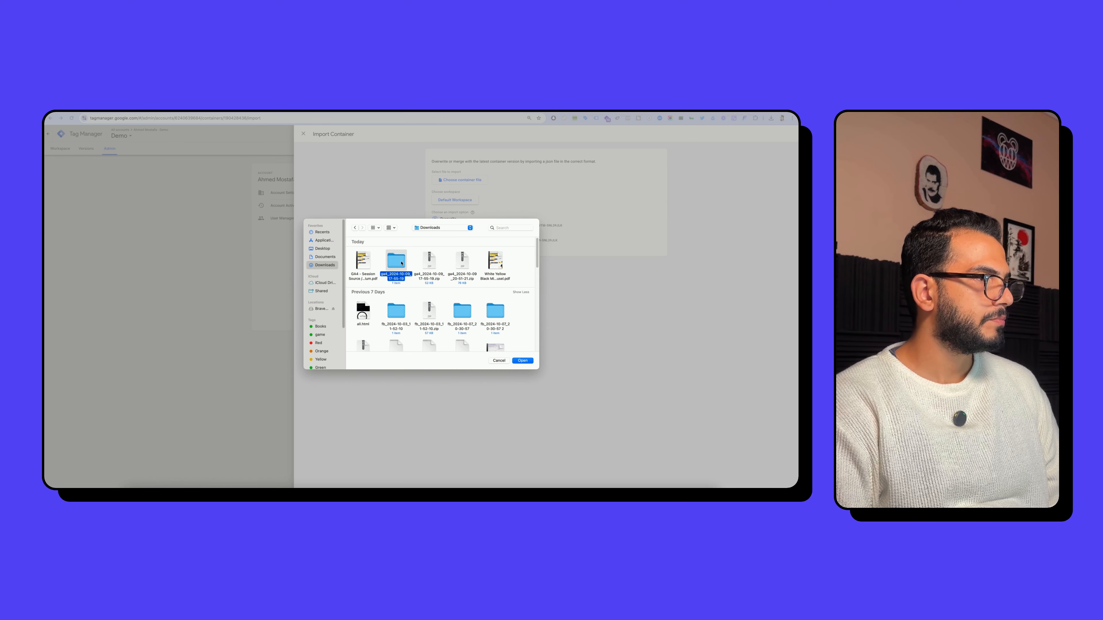
click(367, 265)
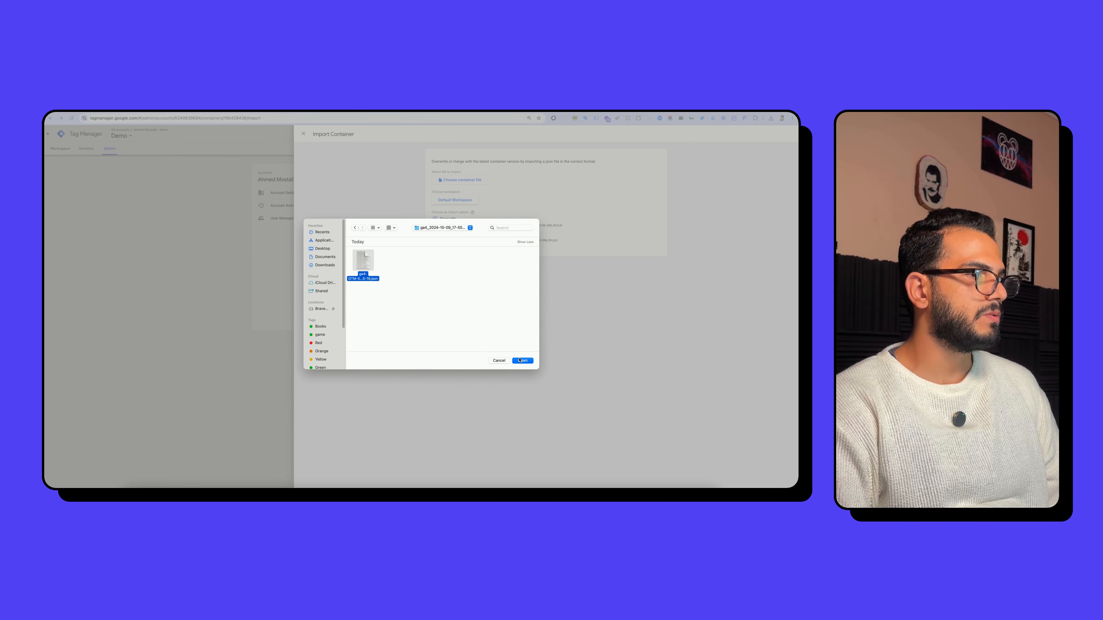
click(520, 360)
click(442, 235)
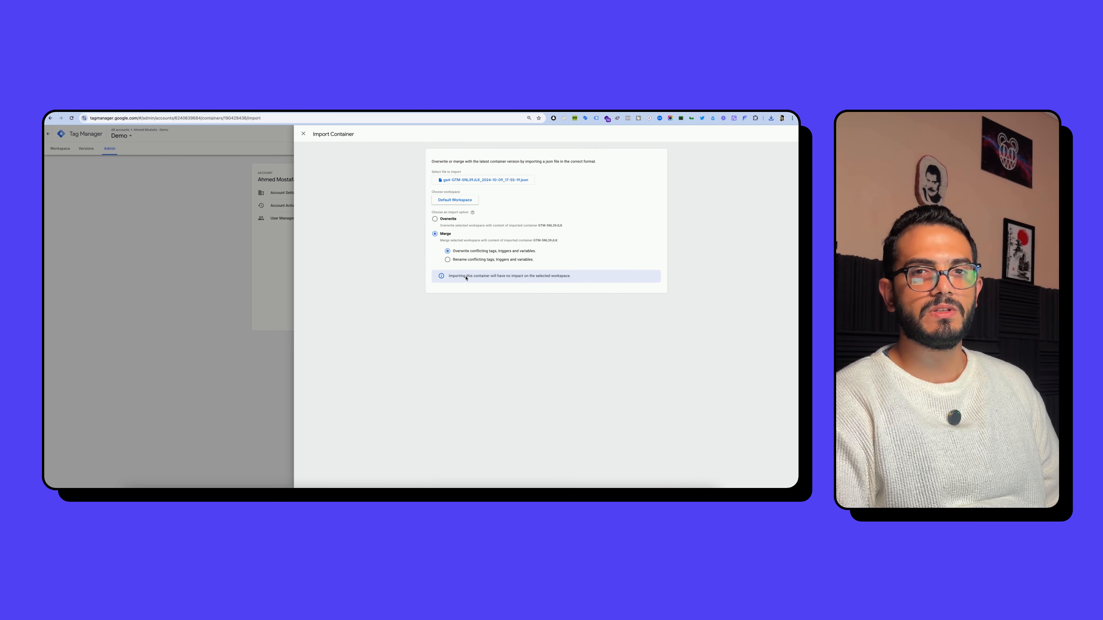
click(436, 223)
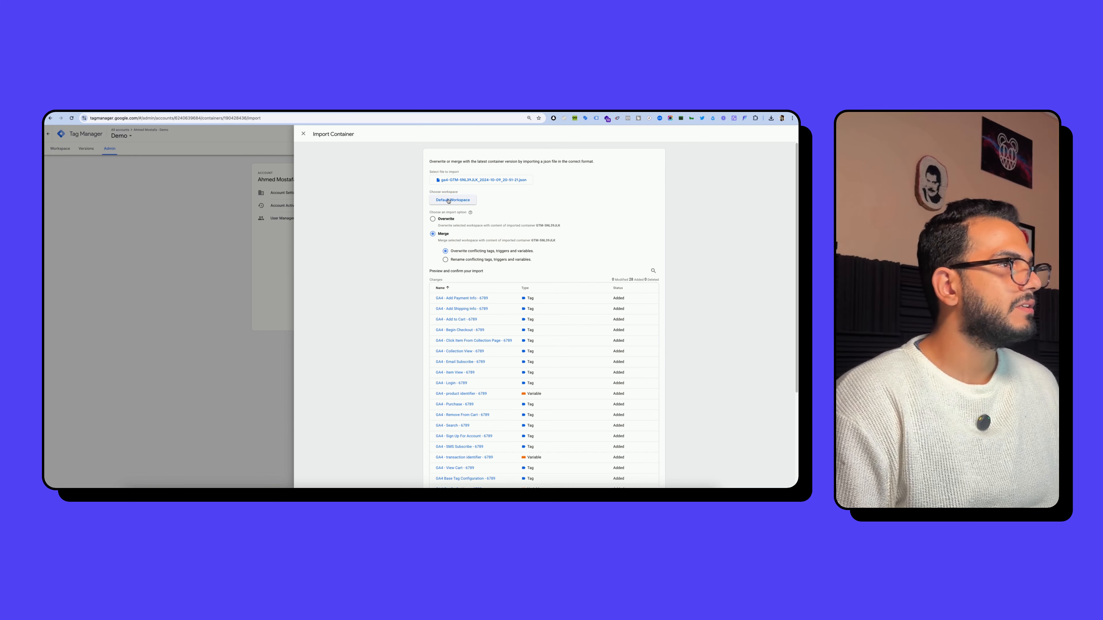
Step: Review the GA4 tags and variables in the import preview and add them to the Default Workspace
scroll(461, 221, down, 2)
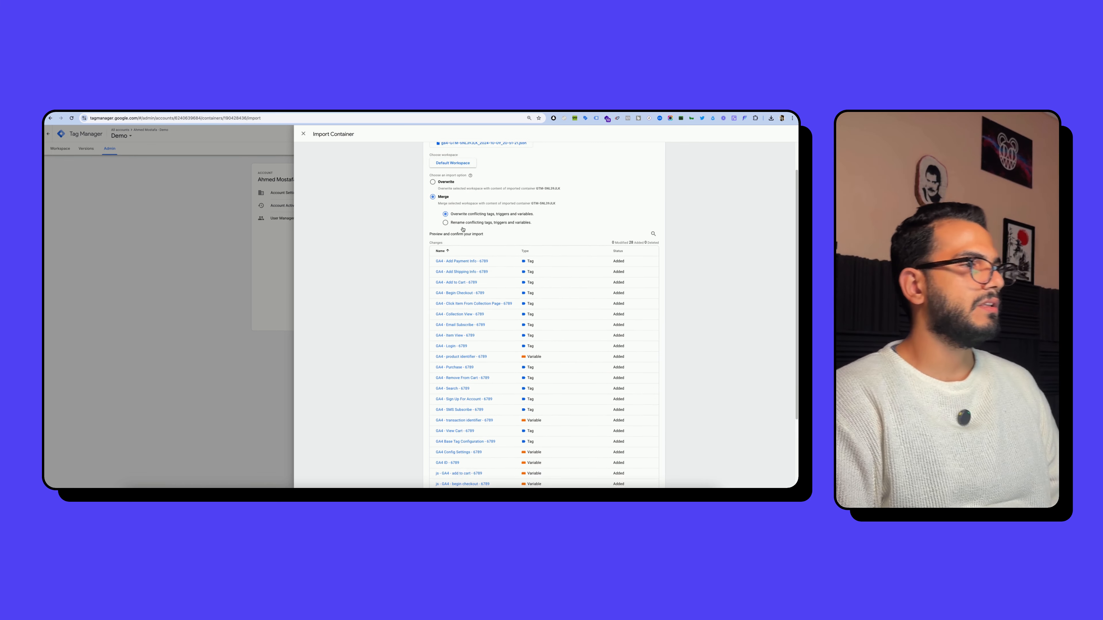
scroll(463, 230, down, 3)
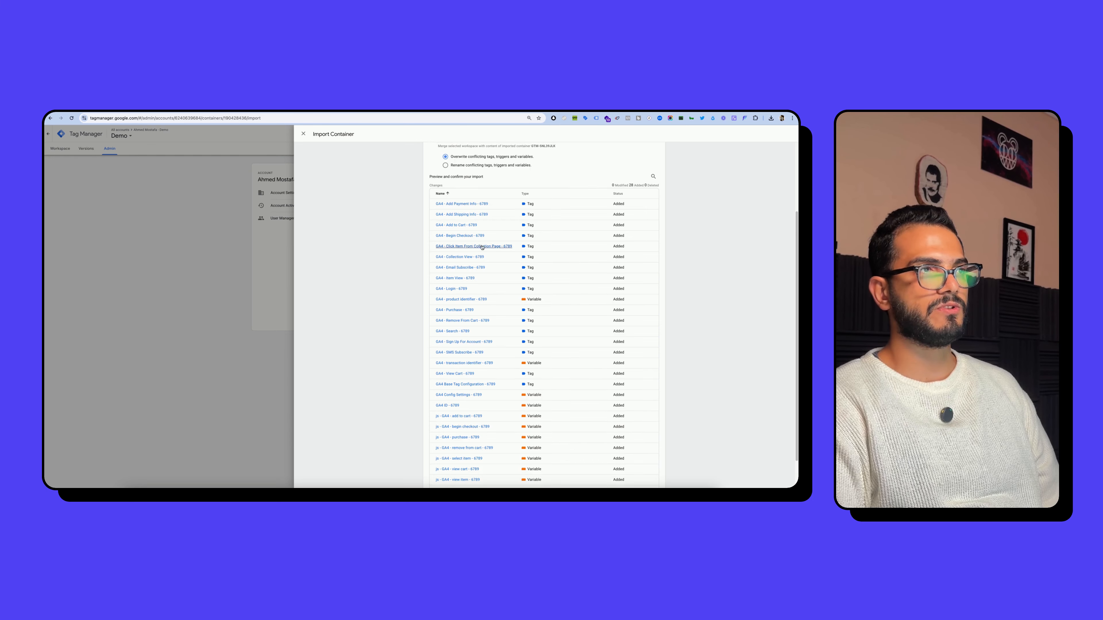
scroll(478, 282, up, 4)
scroll(475, 321, down, 6)
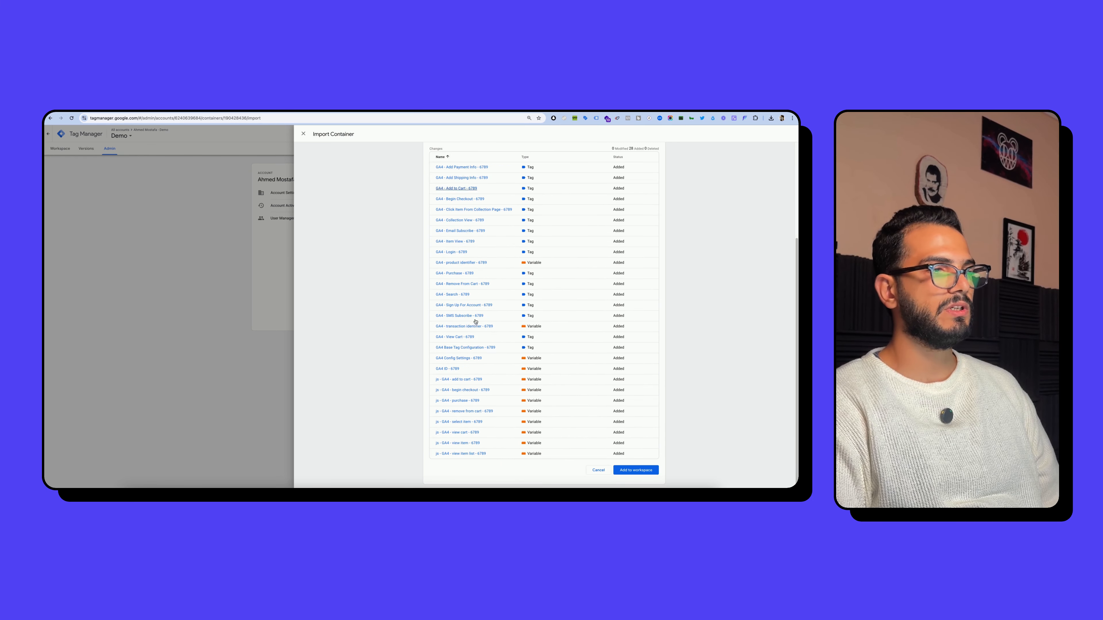
scroll(460, 264, up, 7)
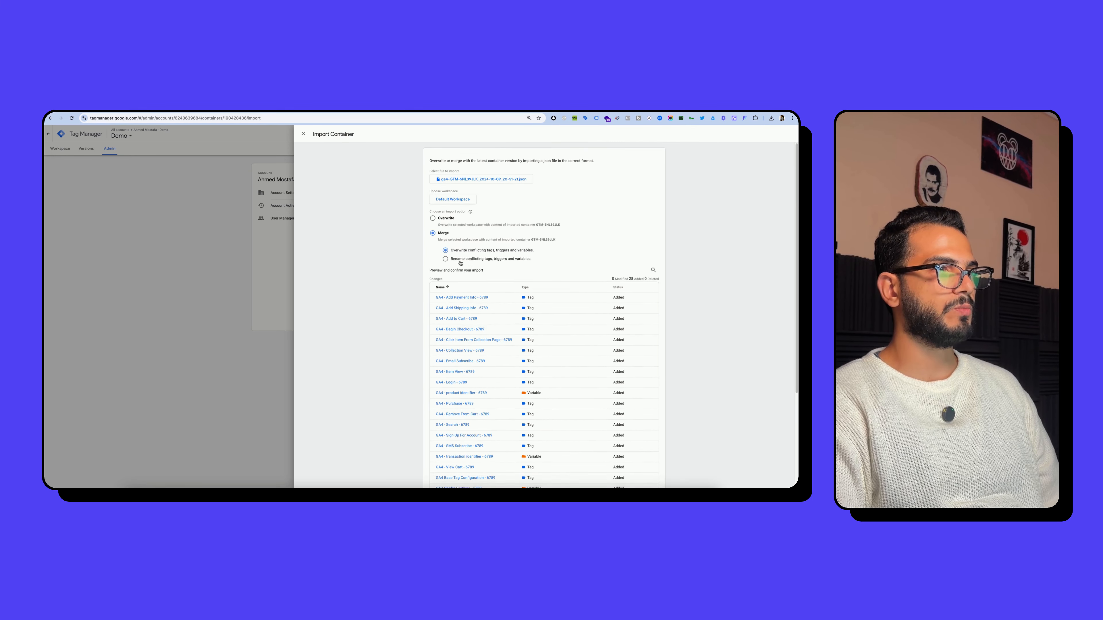
scroll(552, 335, down, 5)
click(635, 470)
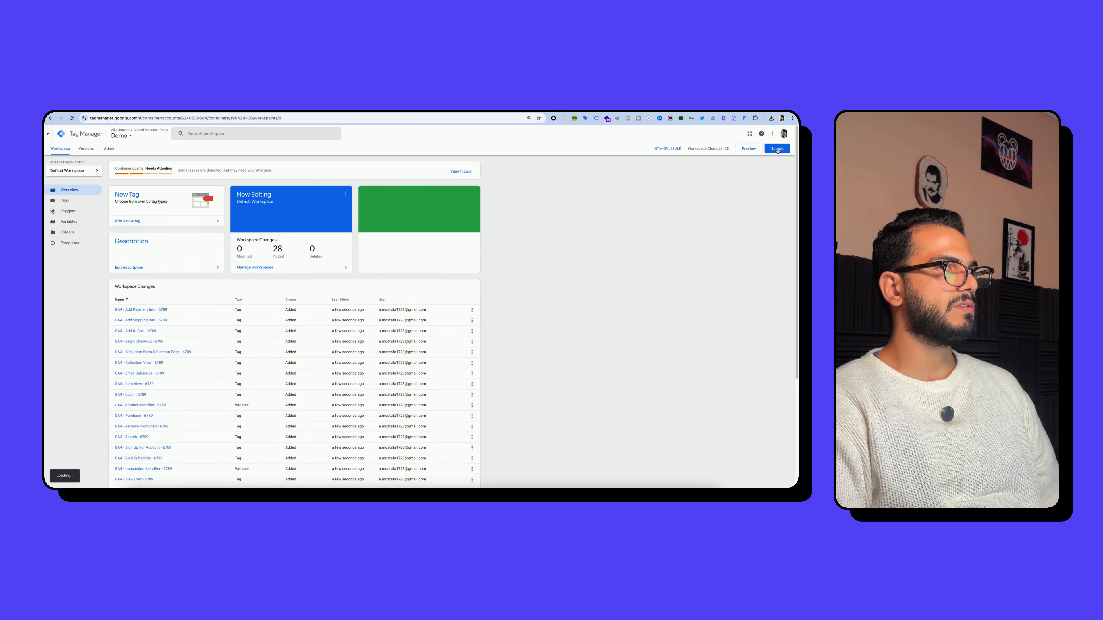
Step: Submit the workspace changes with the version name "GA4 Tracking", publish them to Live and close the version summary
click(777, 148)
click(450, 195)
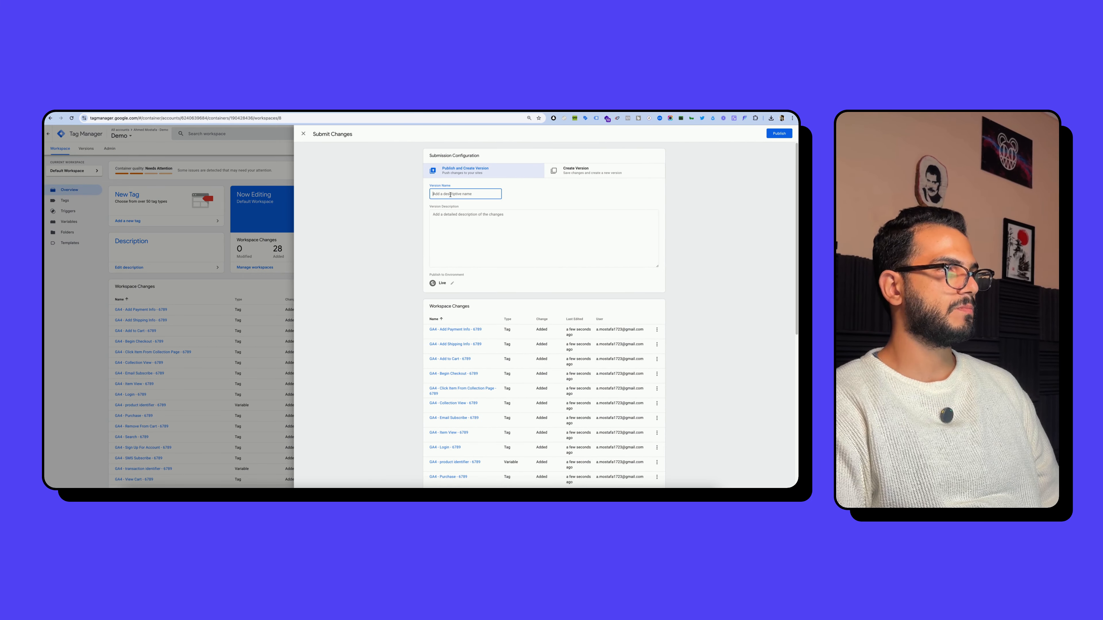
text(GA4)
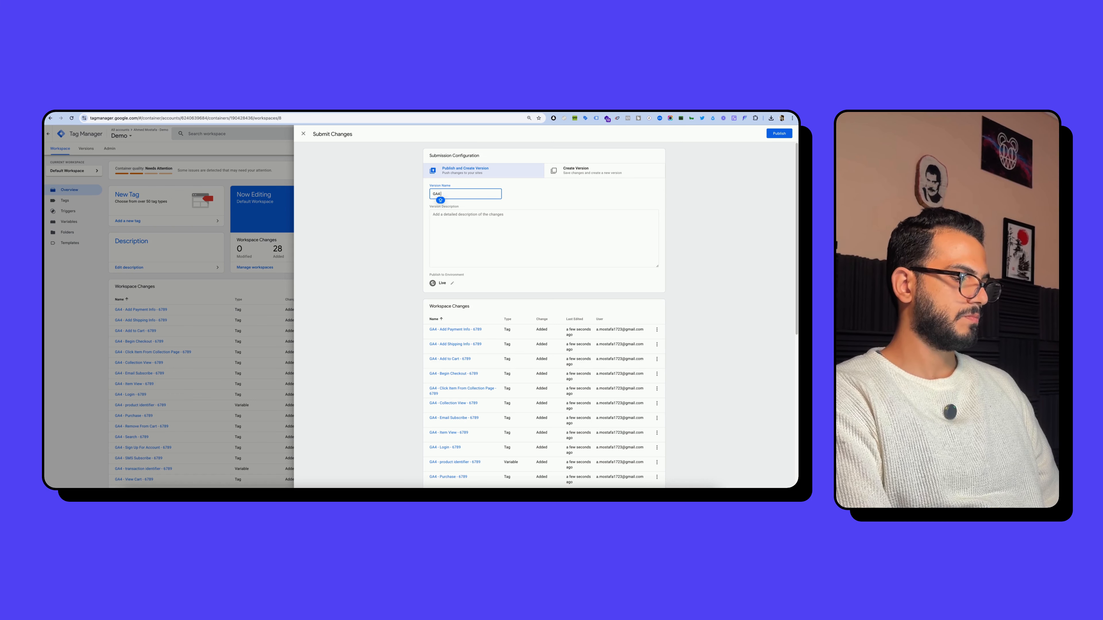
text( Tracking)
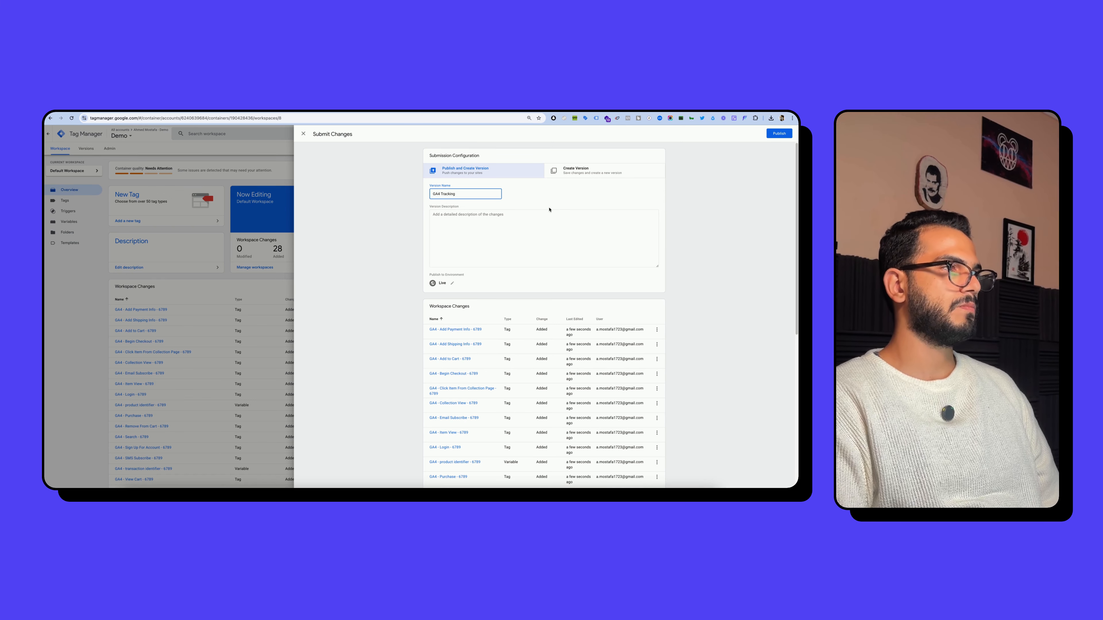
click(779, 133)
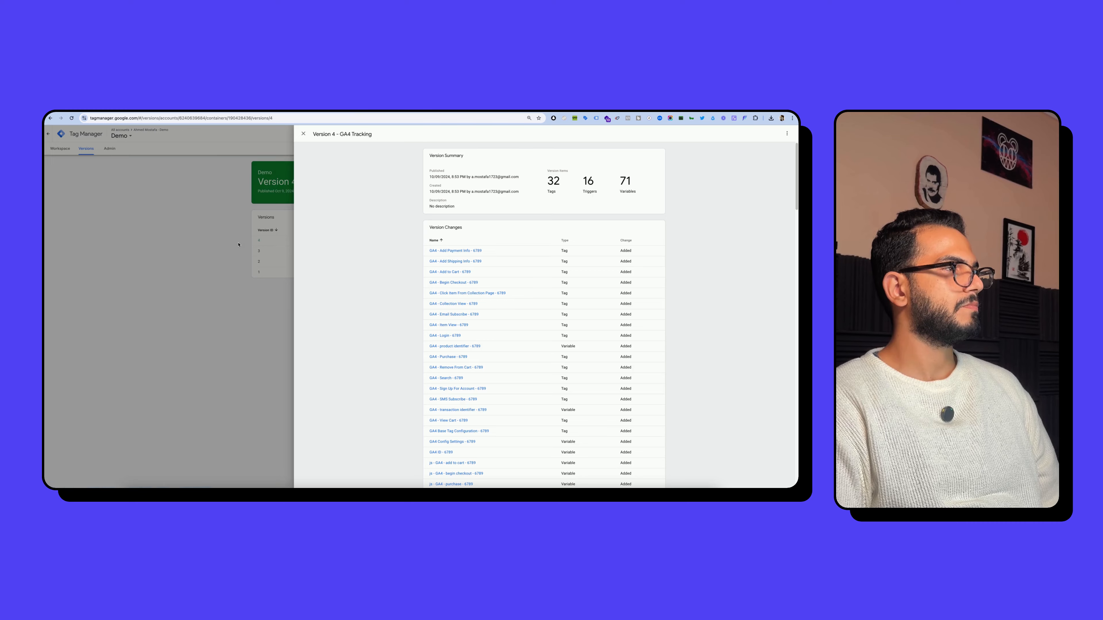
click(251, 176)
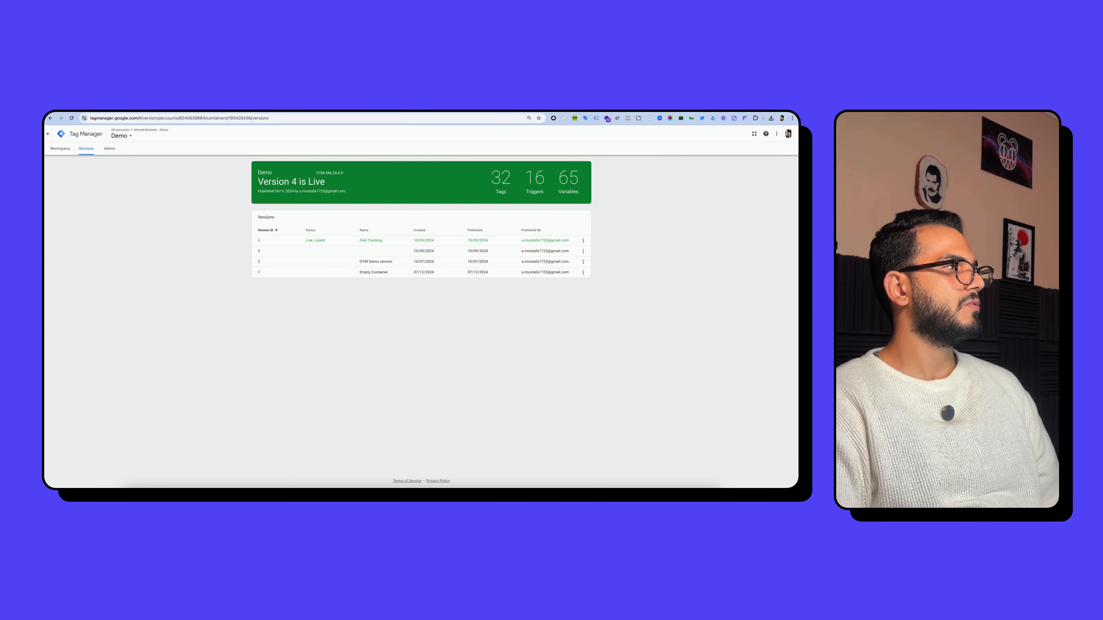
Step: Return to Elevar, mark the web container setup as complete, take the GA4 - 2 destination live and view My Tracking
click(246, 107)
click(293, 303)
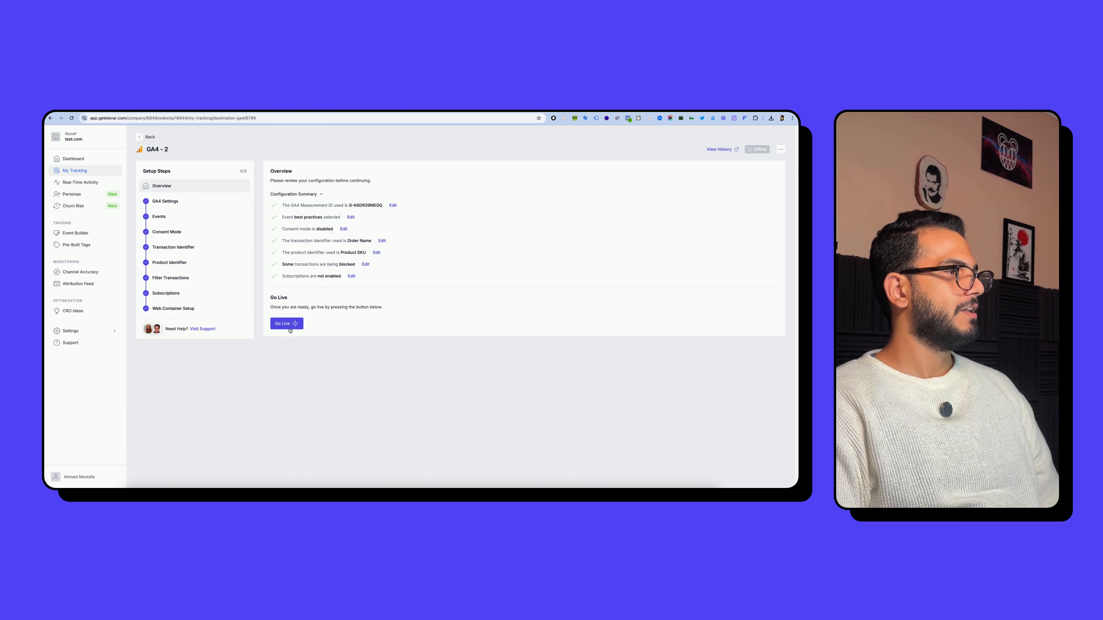
click(286, 324)
click(428, 328)
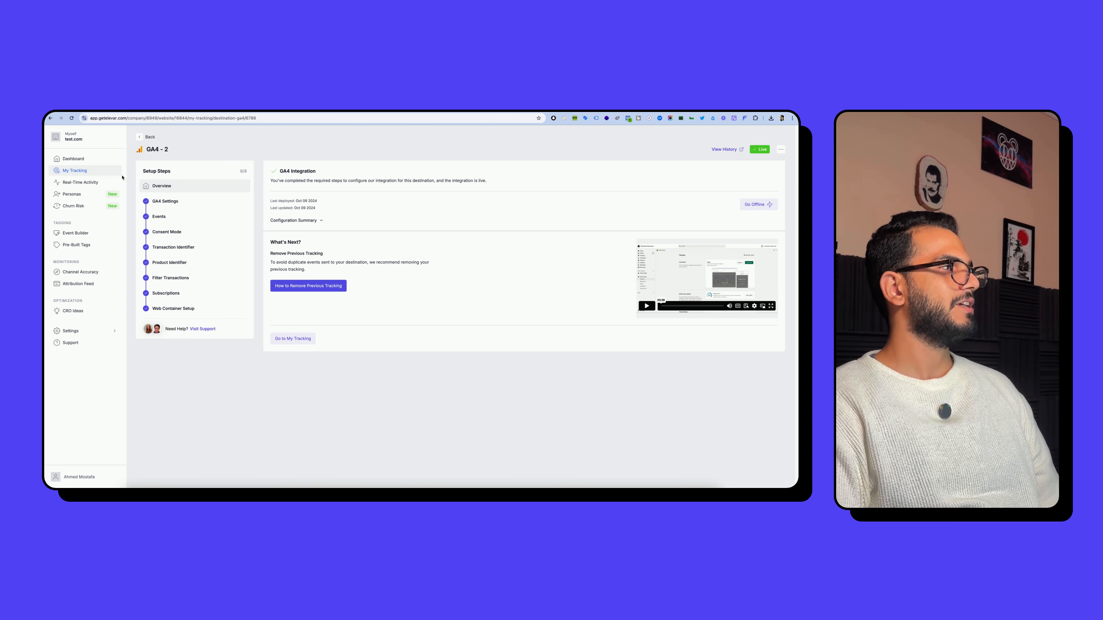
click(107, 174)
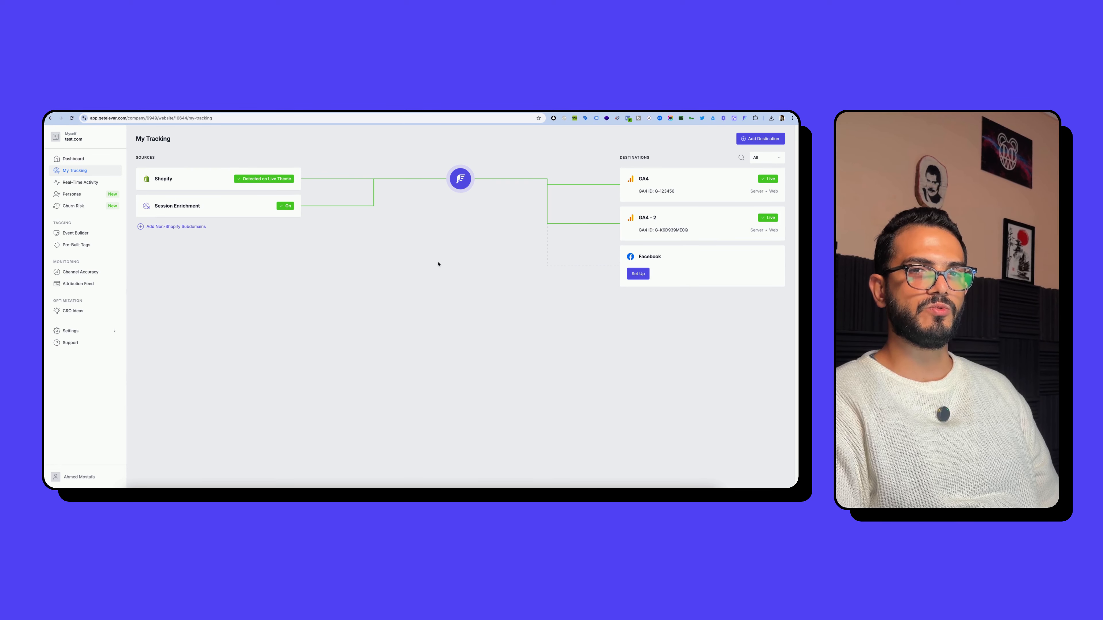
Step: Open Real-Time Activity, reload it and expand the newest entry in the Purchase Events Log
click(113, 184)
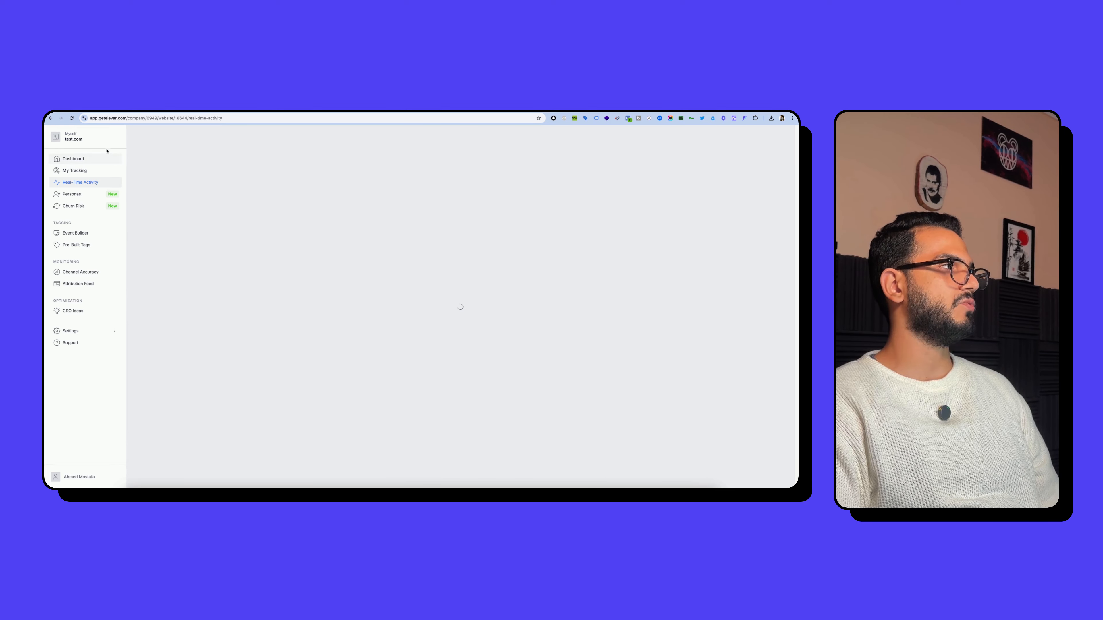
click(72, 118)
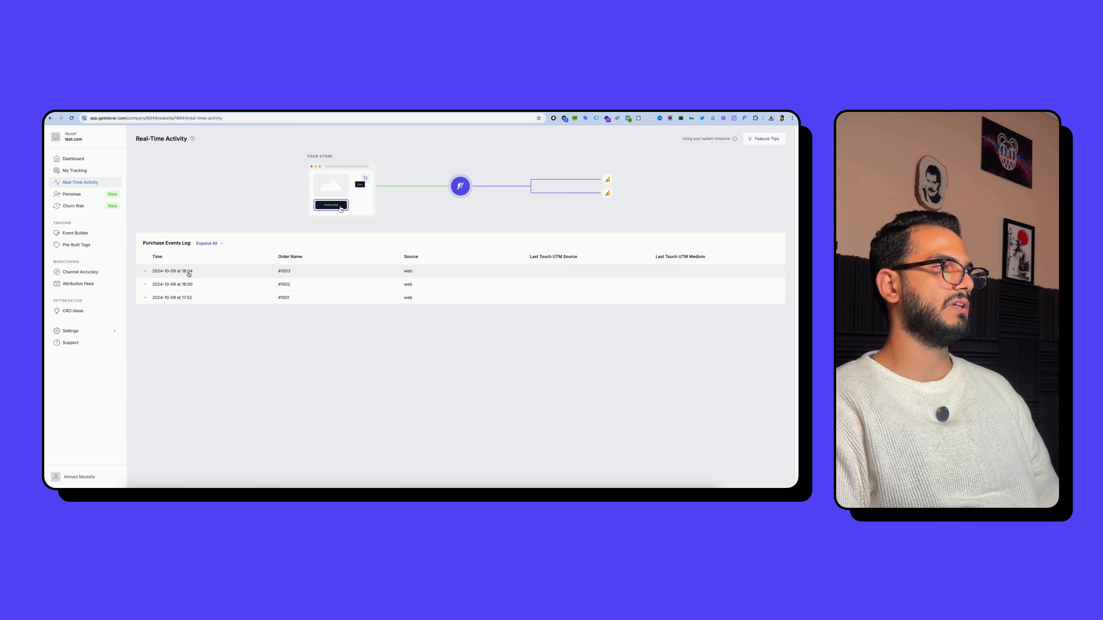
click(237, 271)
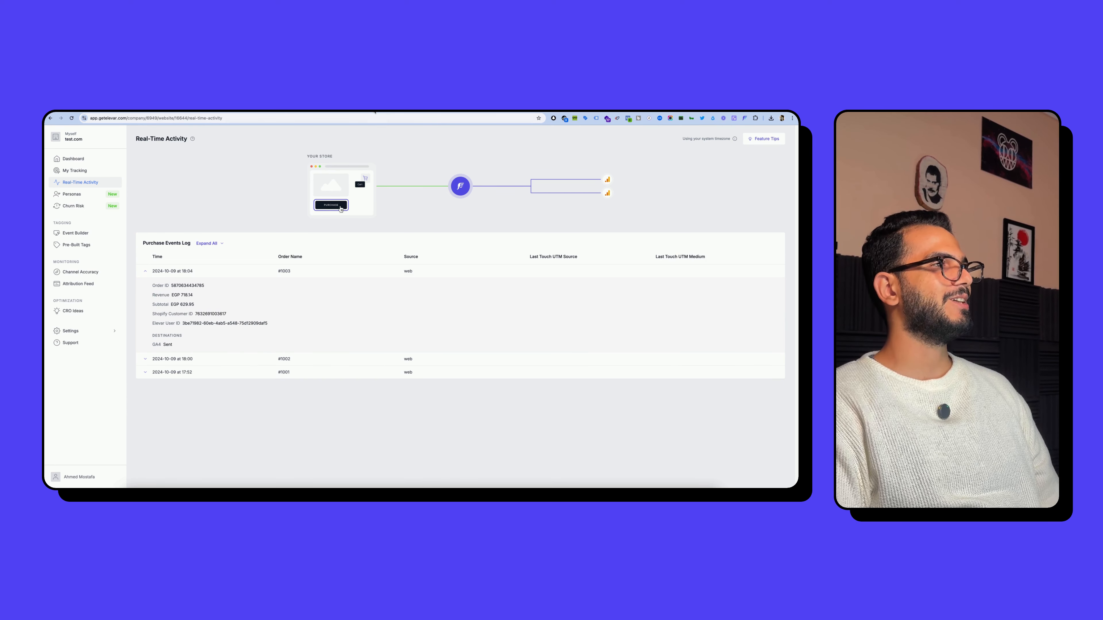
Step: Switch to the Shopify test store and examine the domain, utm_source=facebook and utm_medium=social parts of its URL
click(373, 110)
click(274, 119)
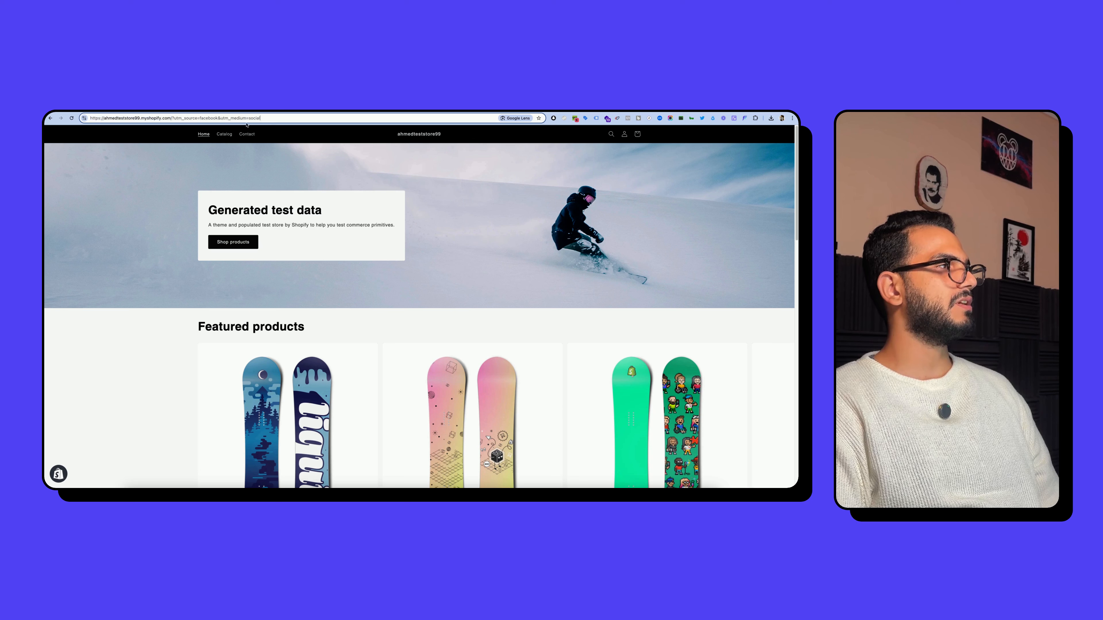
double_click(199, 118)
click(151, 118)
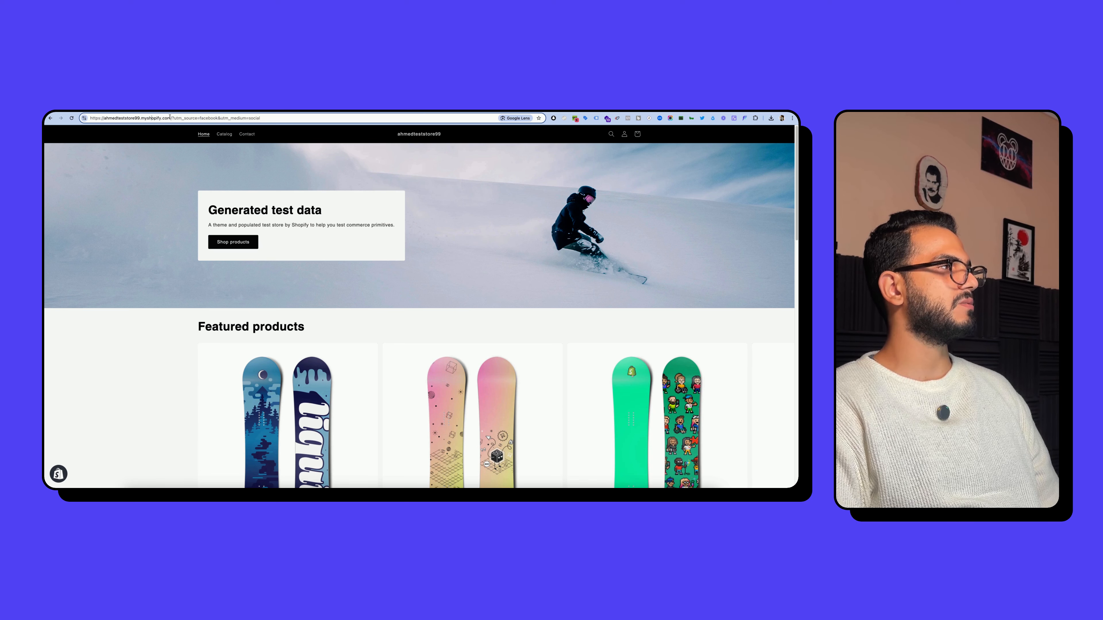
drag(171, 119, 98, 118)
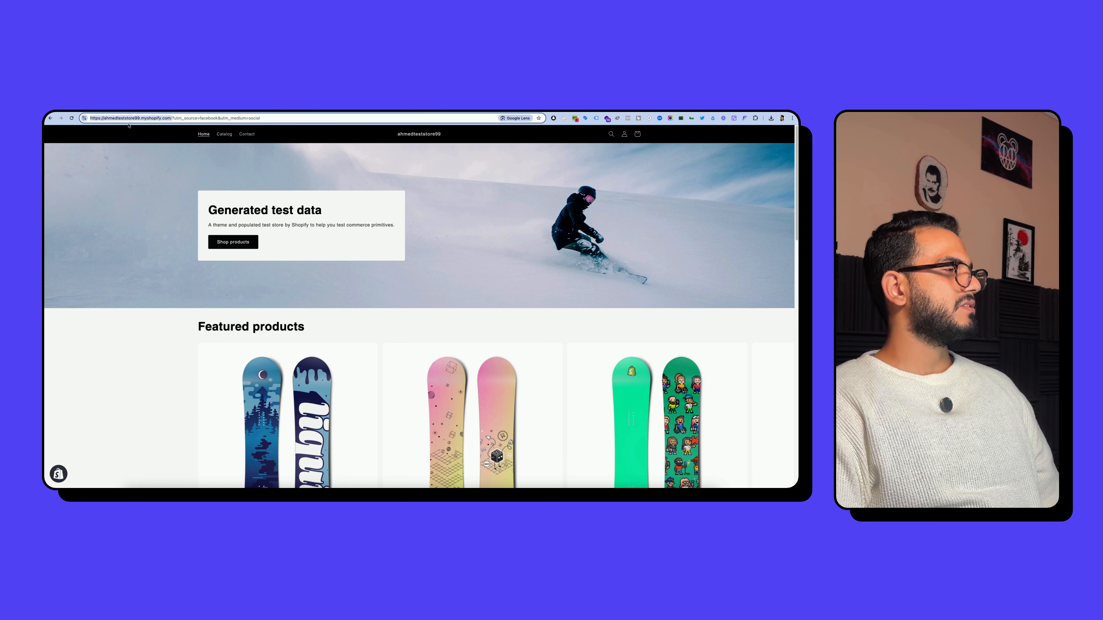
click(174, 117)
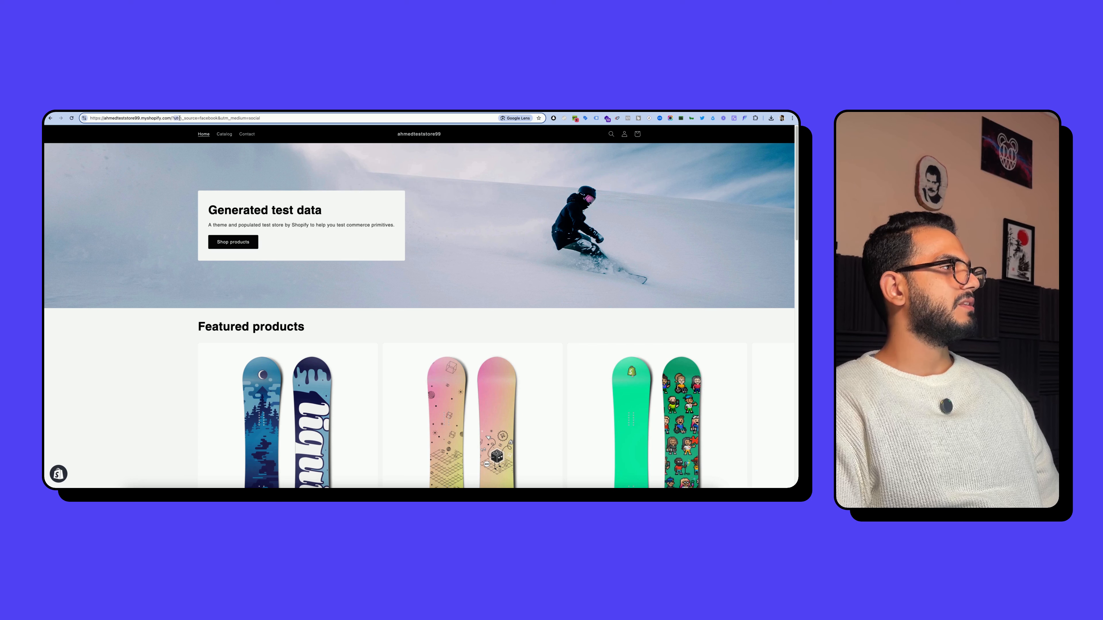
drag(180, 118, 218, 118)
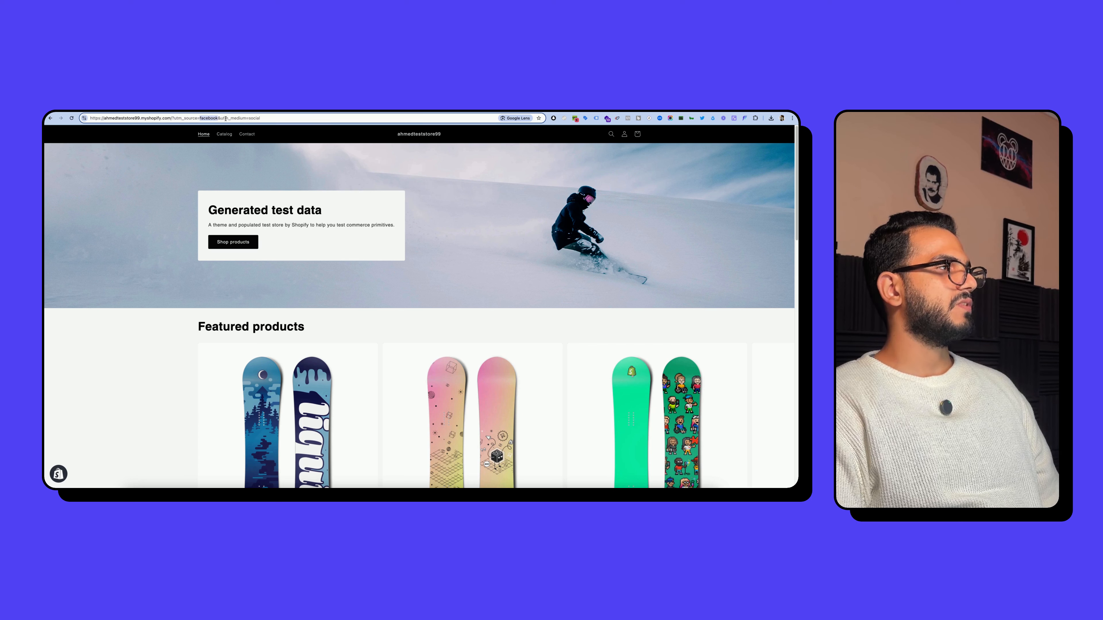
double_click(257, 119)
click(269, 118)
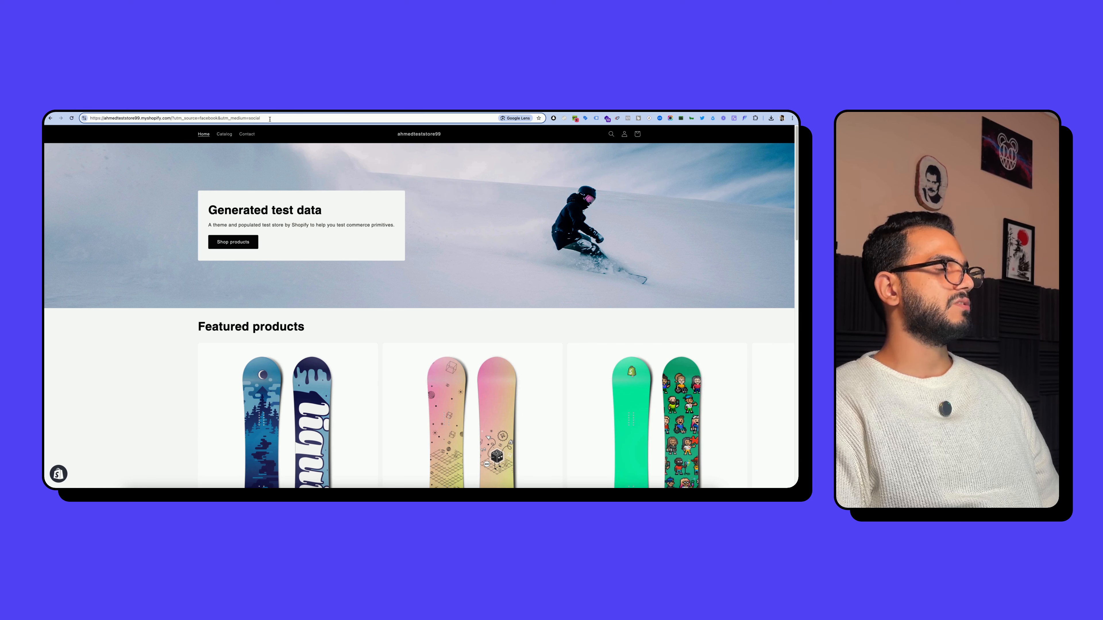
Step: Append a utm_term parameter with a first name as its value to the store URL and load the page
text(&)
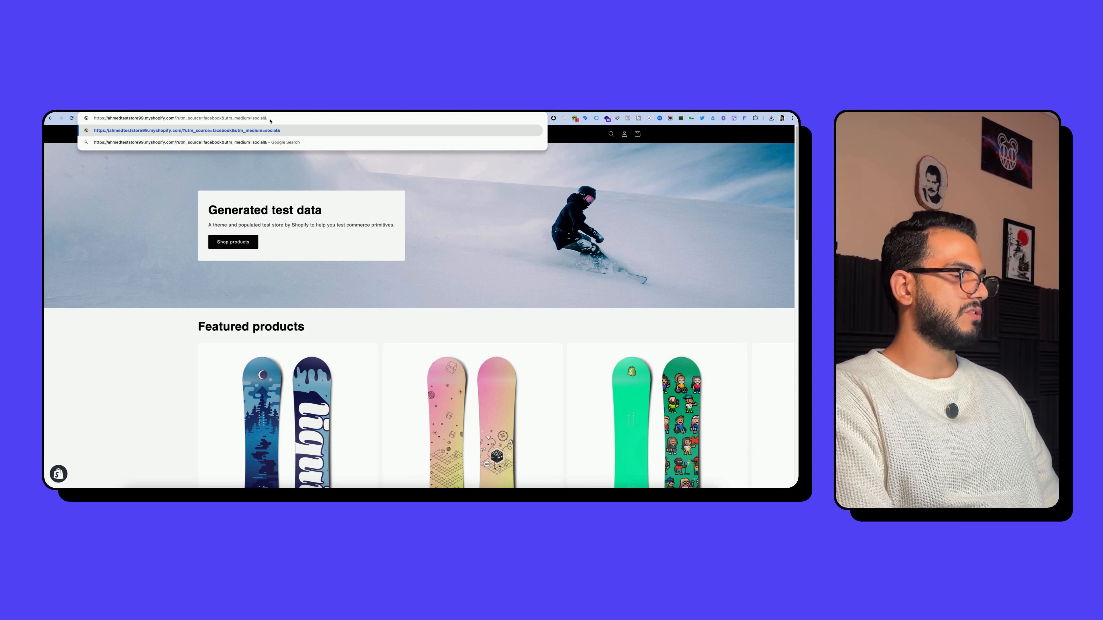
text(utm)
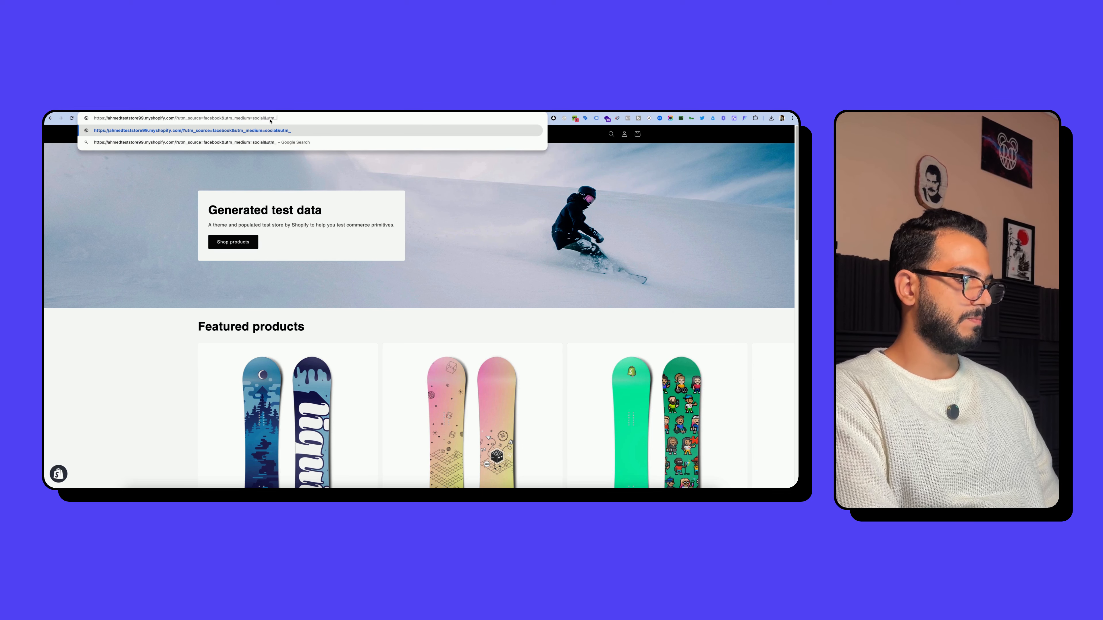
text(_term=)
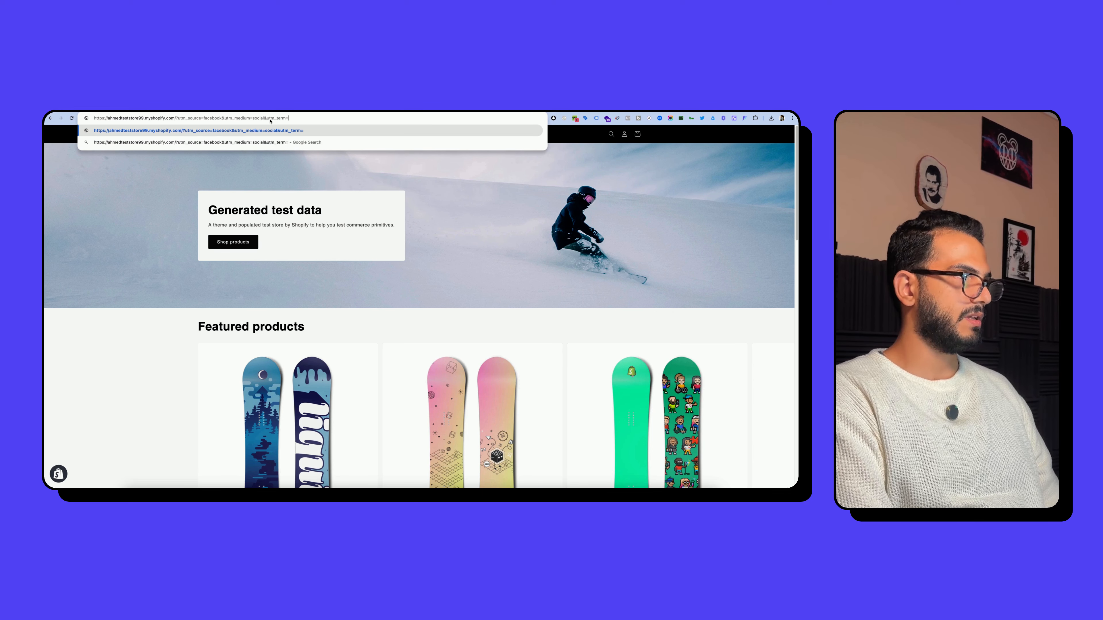
text(ahmed)
key(Return)
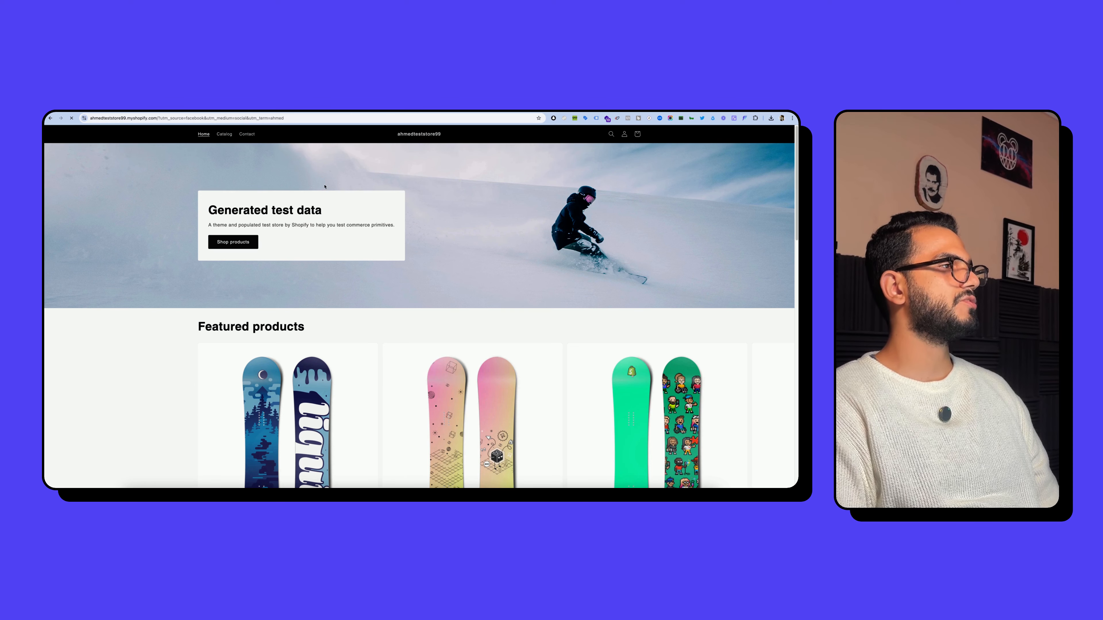
Step: Add The Multi-managed Snowboard from the featured products to the cart and proceed to checkout
scroll(348, 209, down, 5)
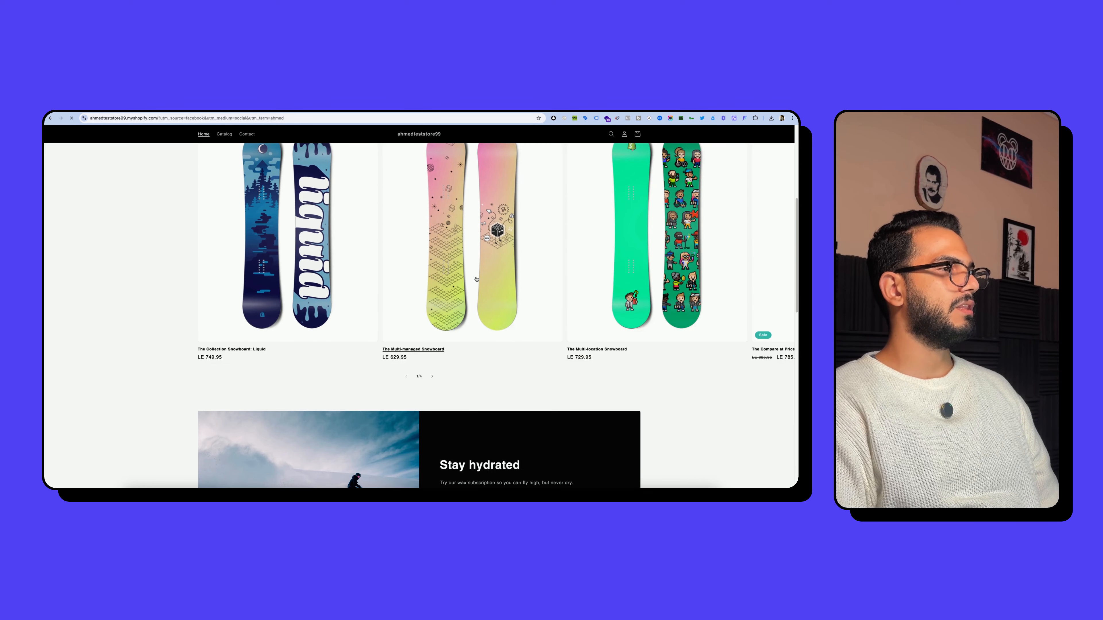
click(476, 278)
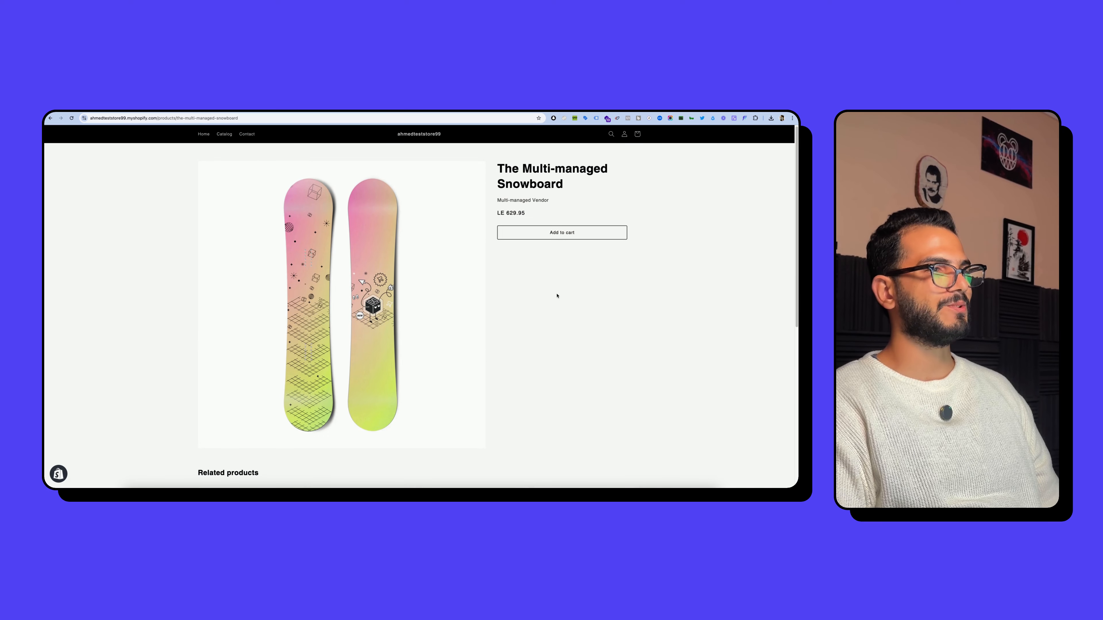
click(554, 233)
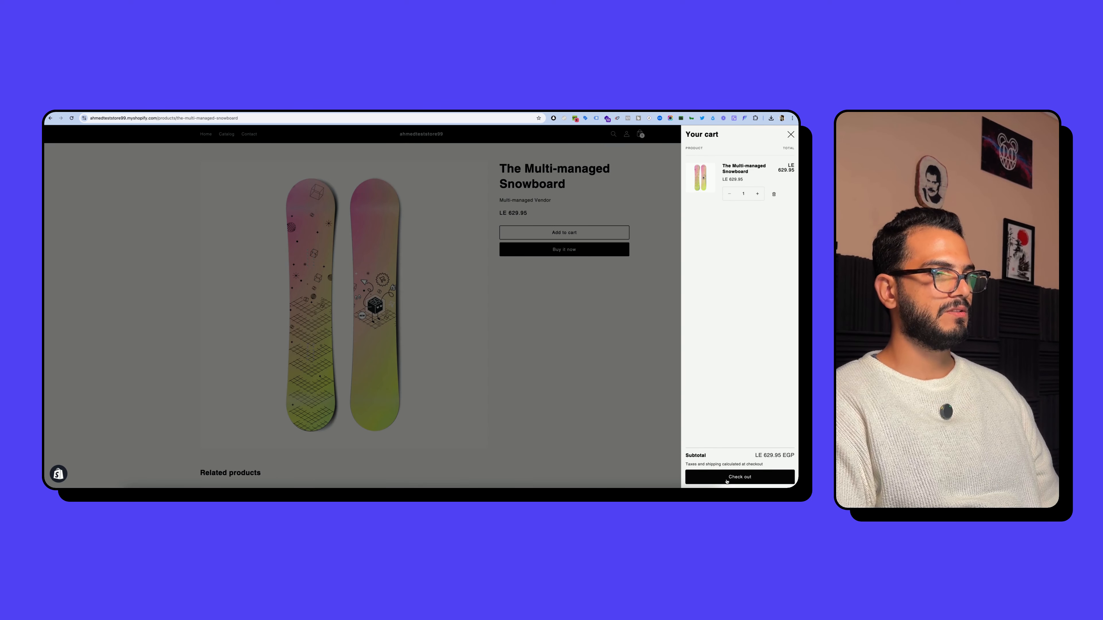
click(727, 481)
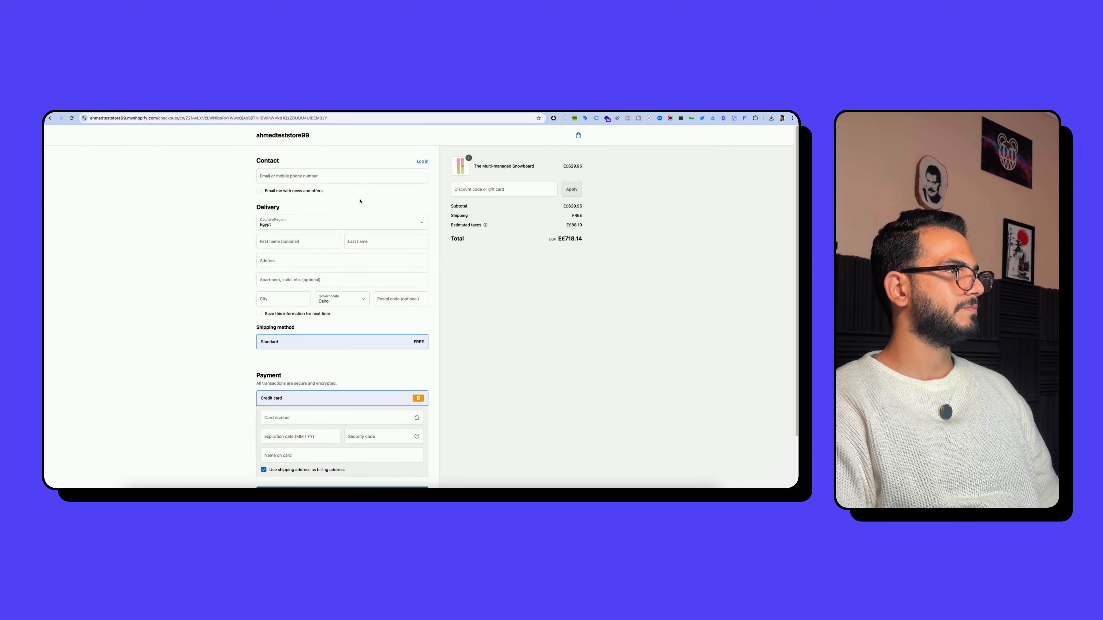
Step: Fill in the checkout's contact e-mail, customer name and delivery address from the saved autofill details
click(325, 179)
click(304, 196)
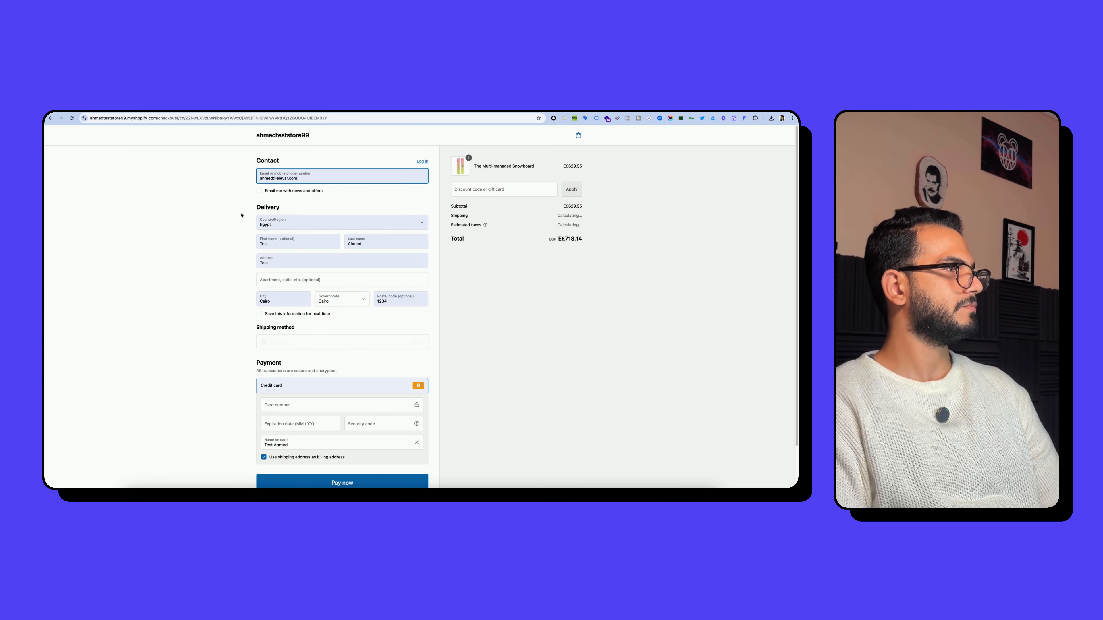
click(242, 214)
scroll(289, 272, down, 2)
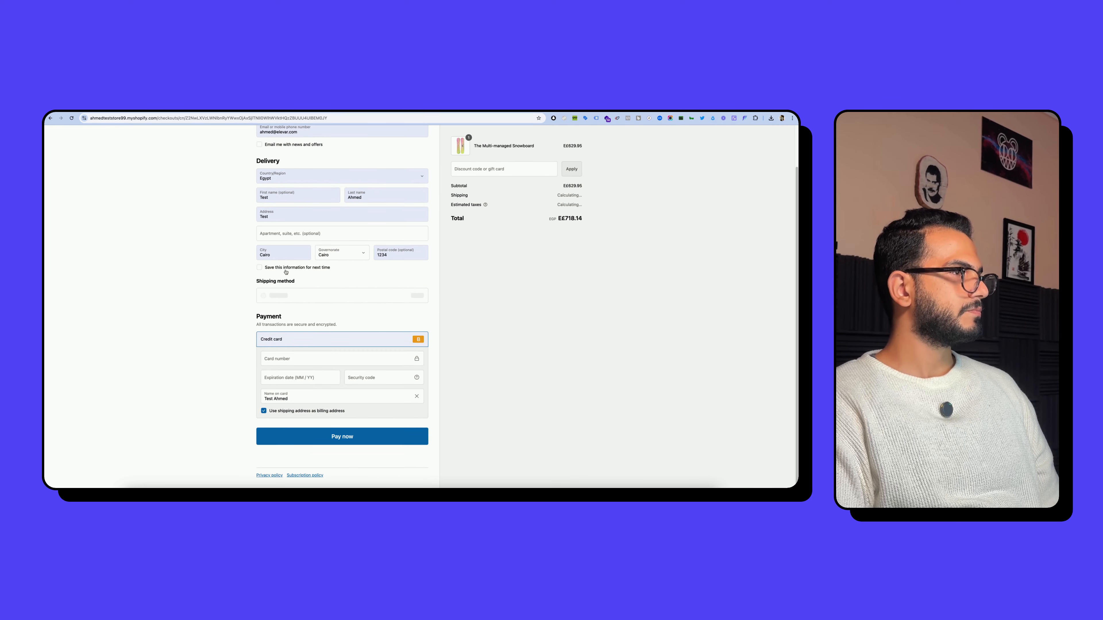
scroll(301, 274, up, 2)
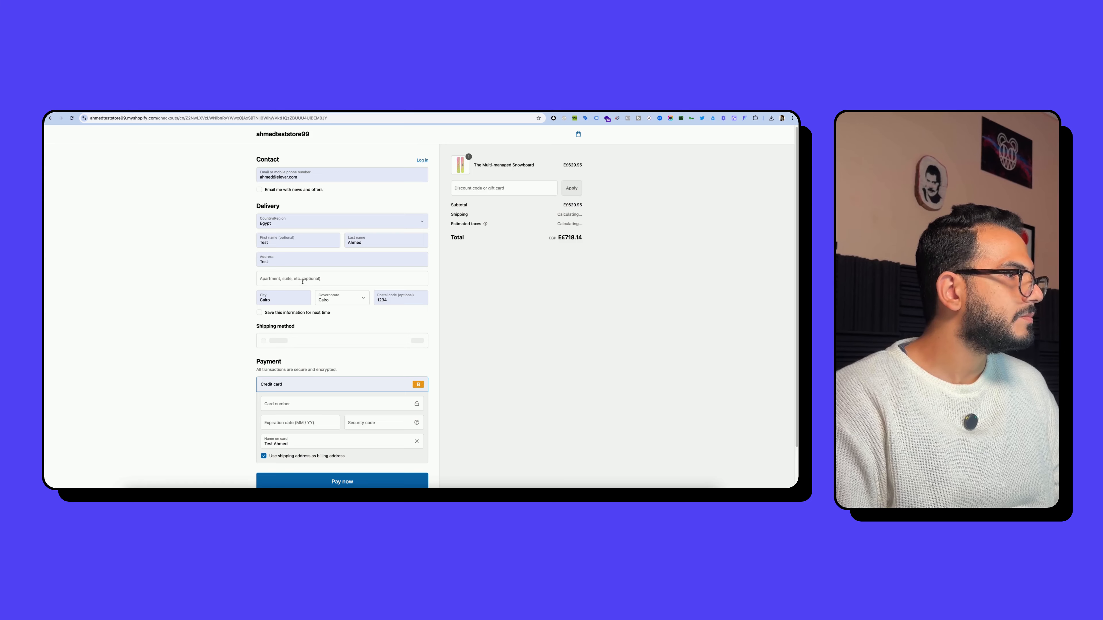
scroll(303, 281, down, 1)
scroll(302, 281, down, 1)
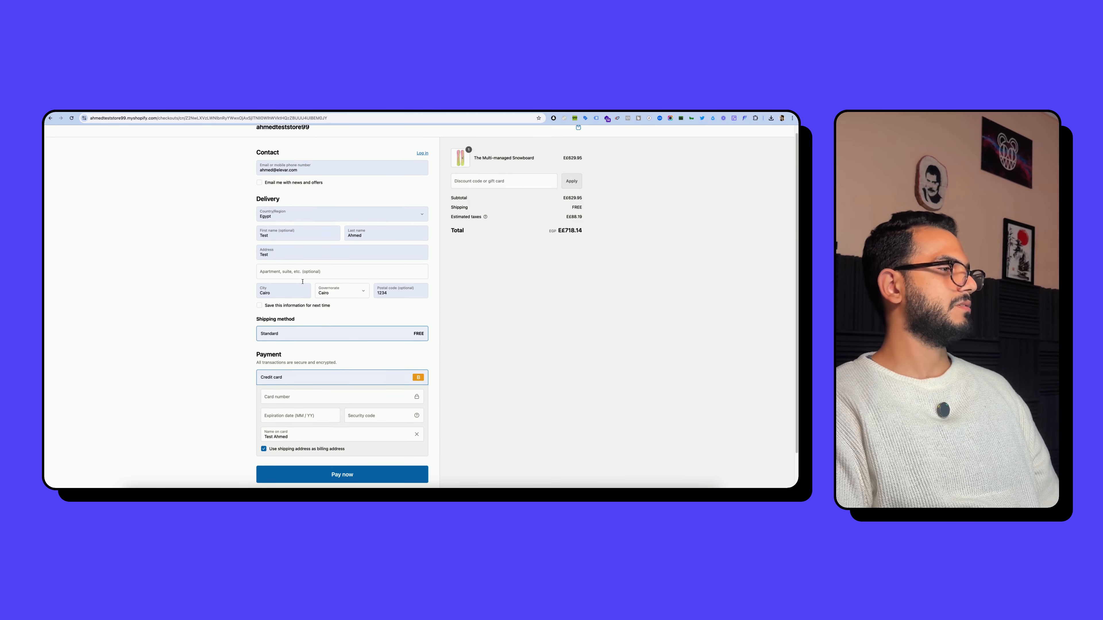
Step: Enter the test card number, expiration date and security code, and pay for the order
scroll(303, 282, down, 2)
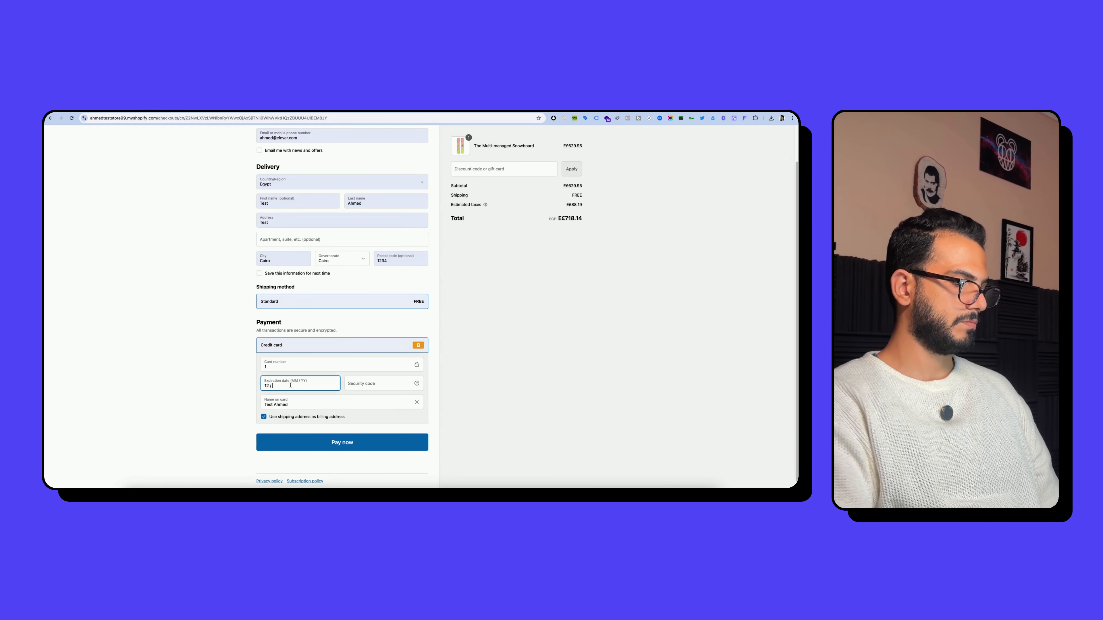
text(27)
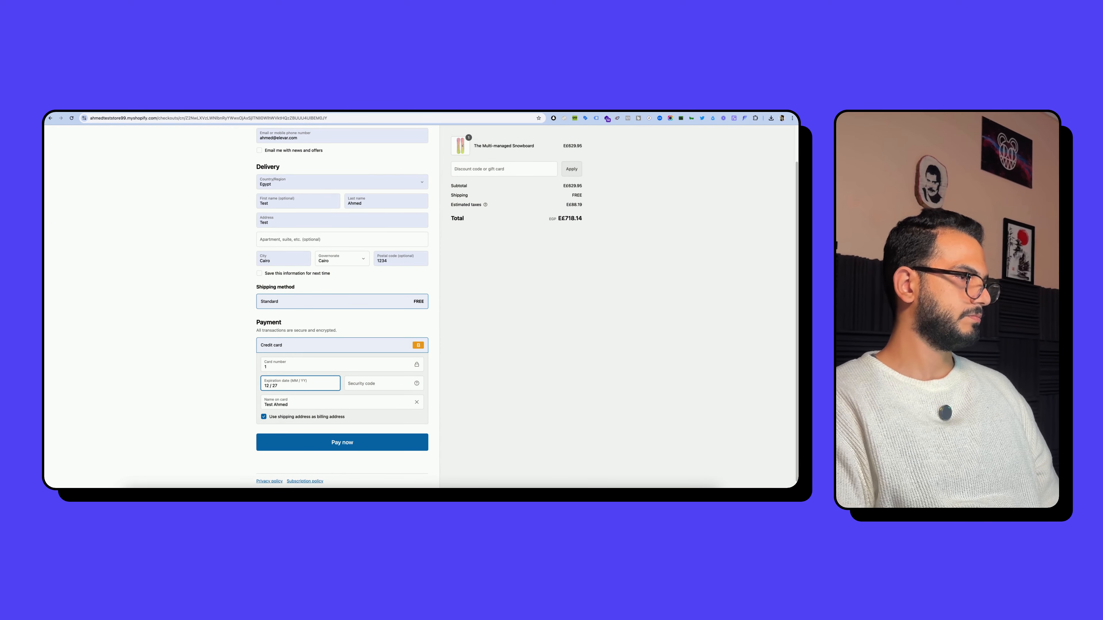
key(Tab)
text(123)
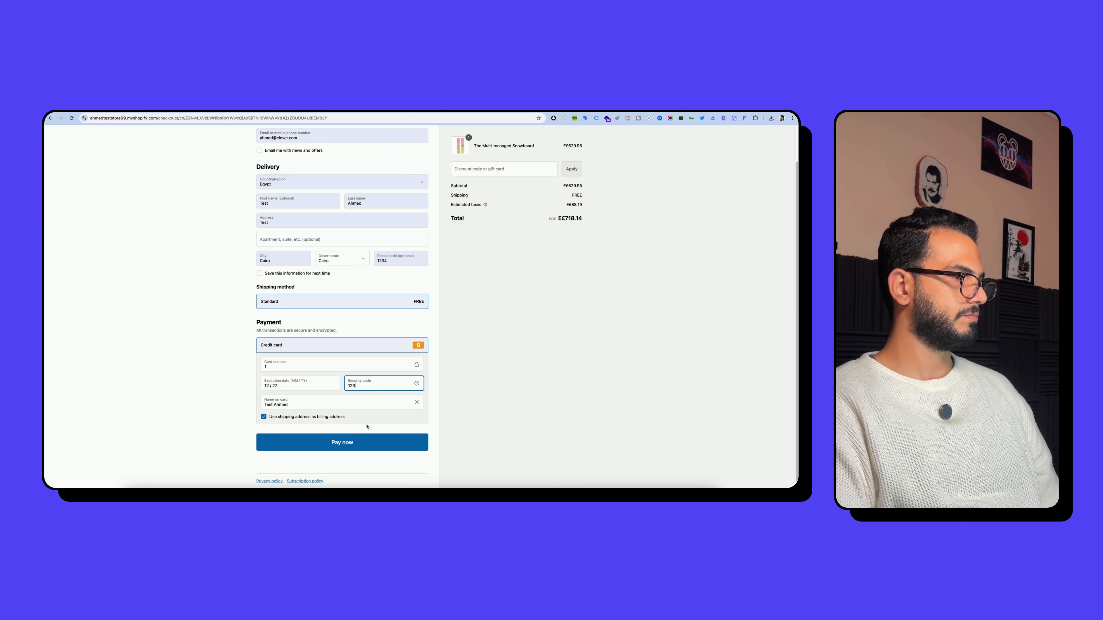
click(354, 435)
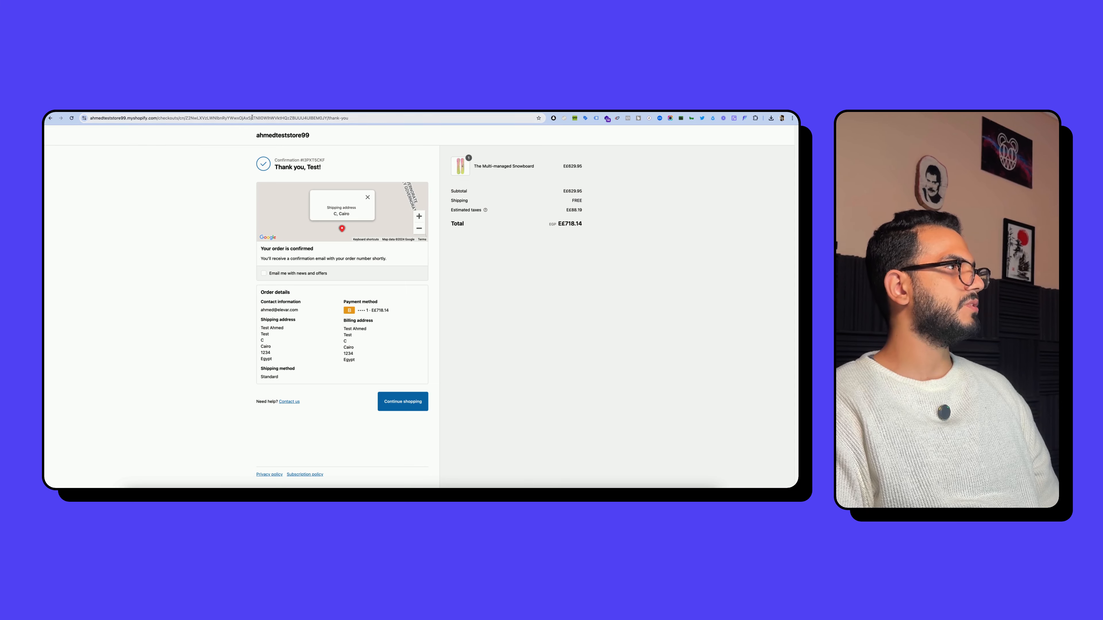
Step: Switch to the Shopify admin and open the newest order in the Orders list
click(250, 107)
click(87, 159)
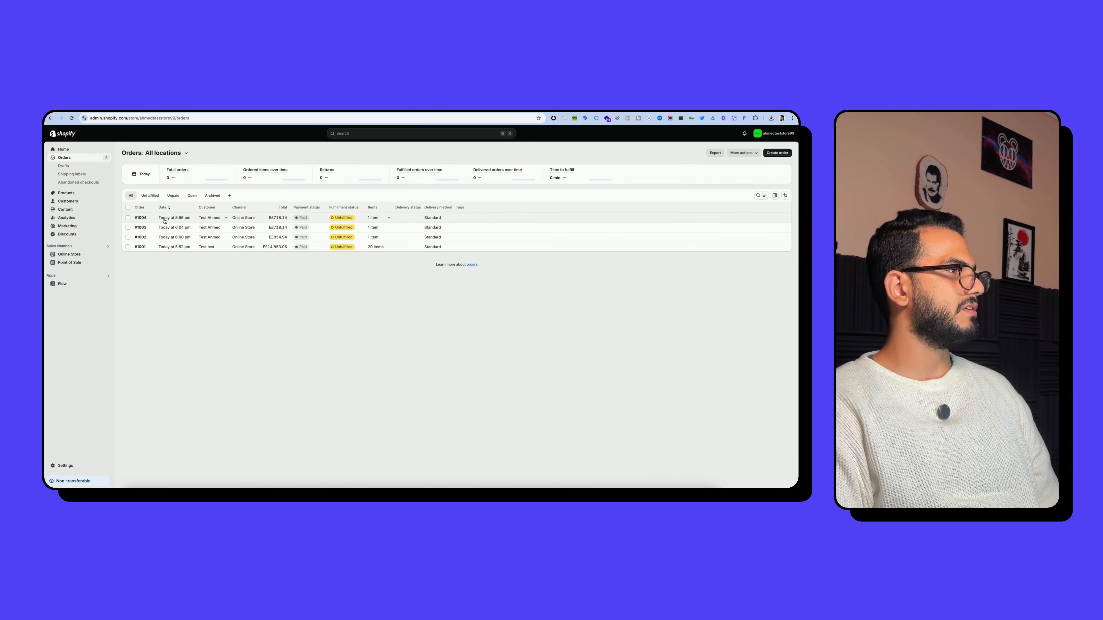
click(164, 221)
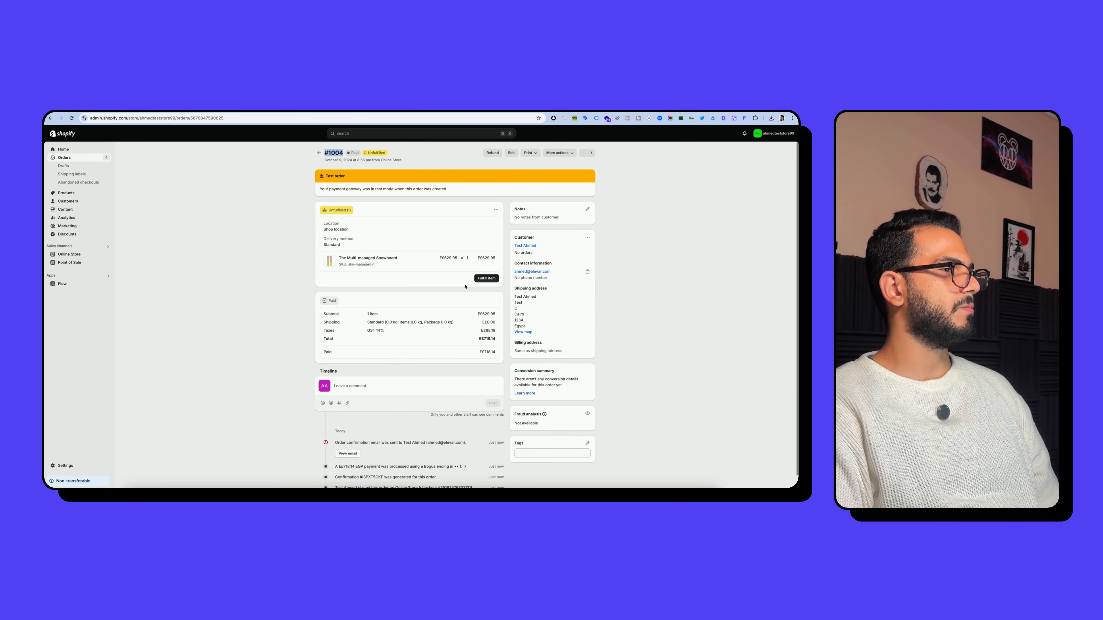
Step: Examine Elevar's Purchase Events Log, the order's thank-you page, and the order's number and payment details in the Shopify admin
click(191, 111)
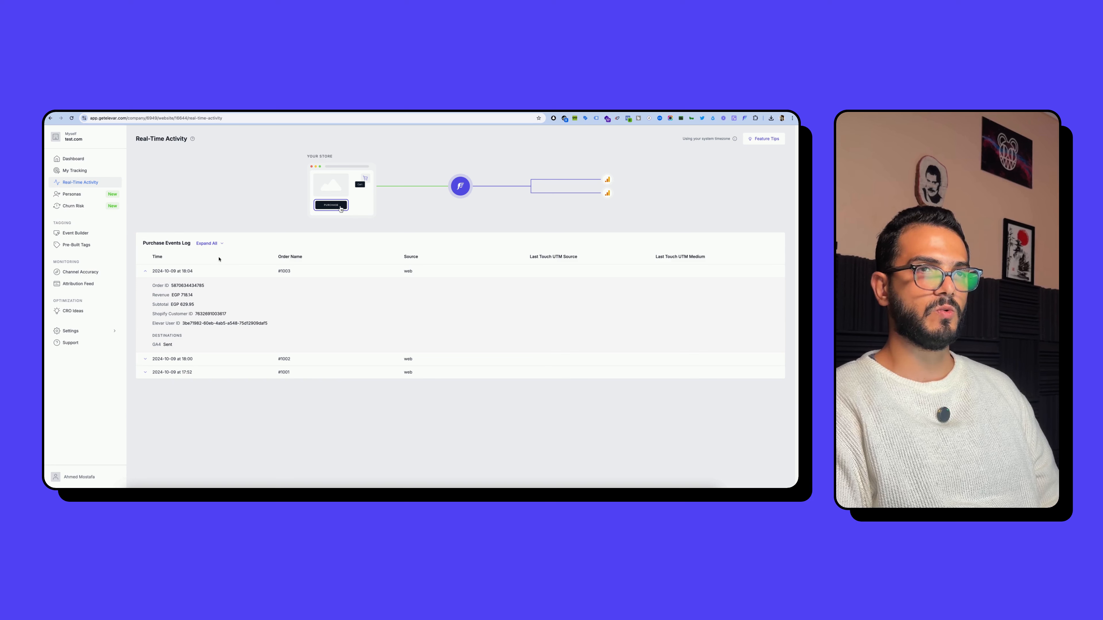
click(367, 112)
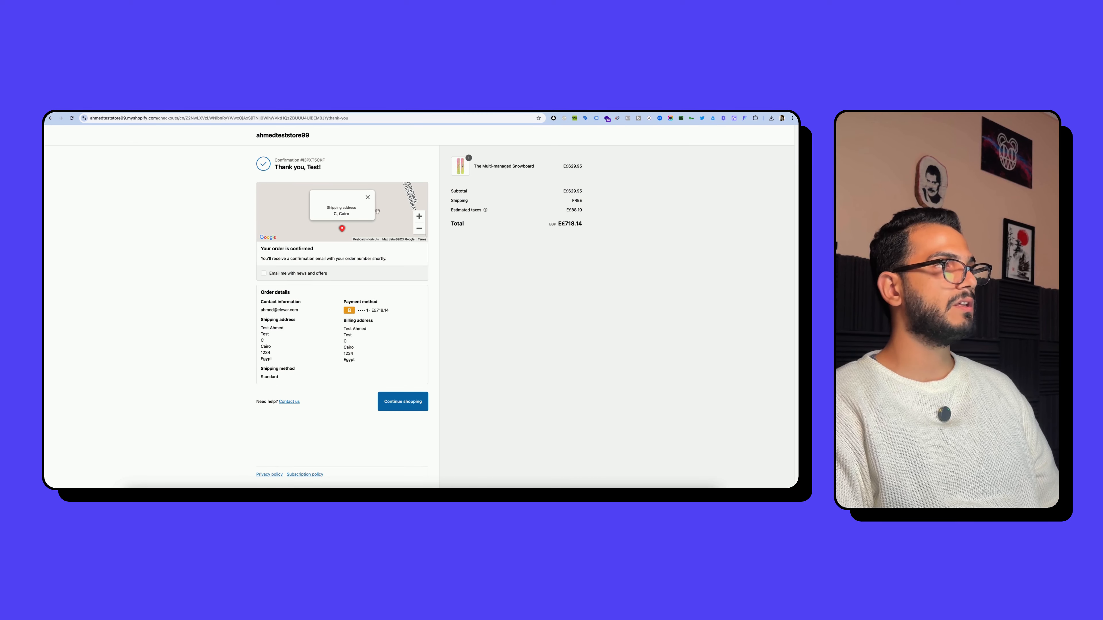
click(249, 110)
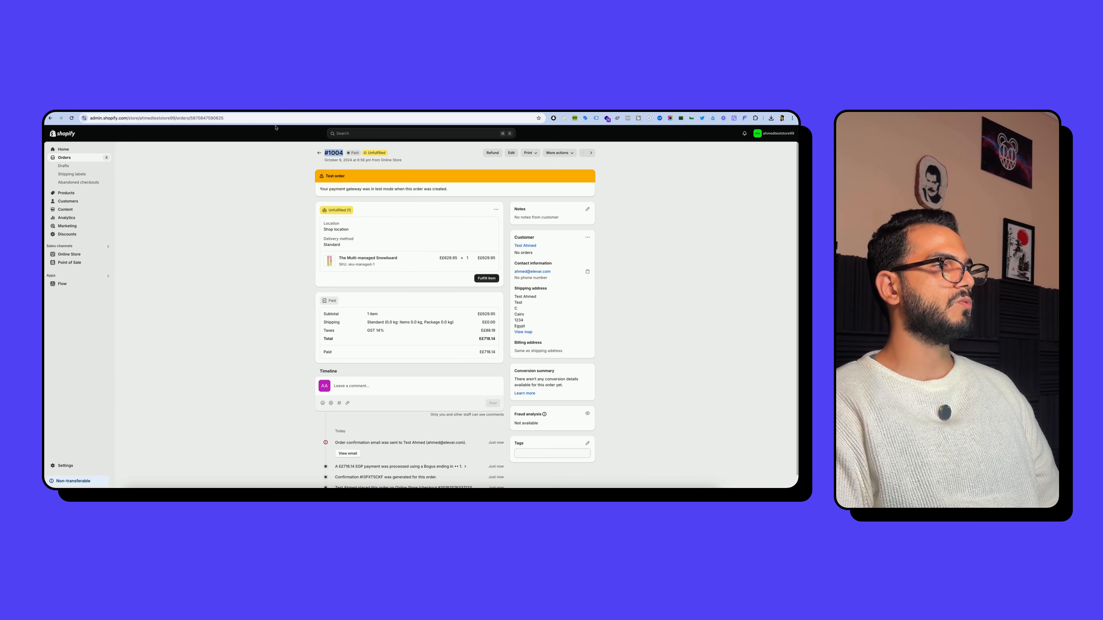
click(293, 219)
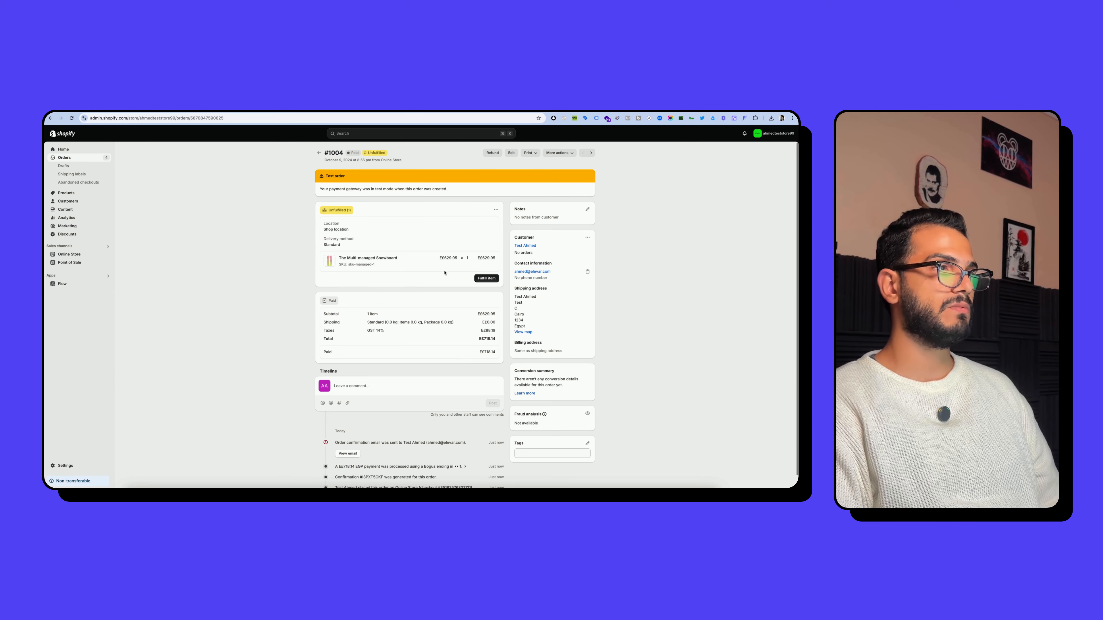
double_click(336, 153)
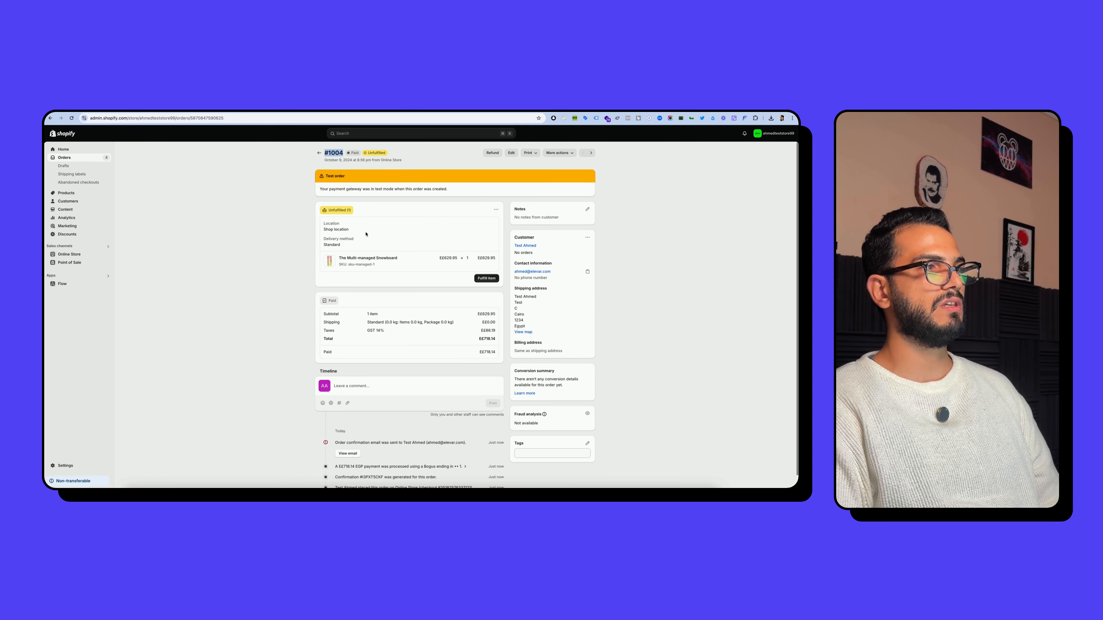
scroll(390, 259, down, 1)
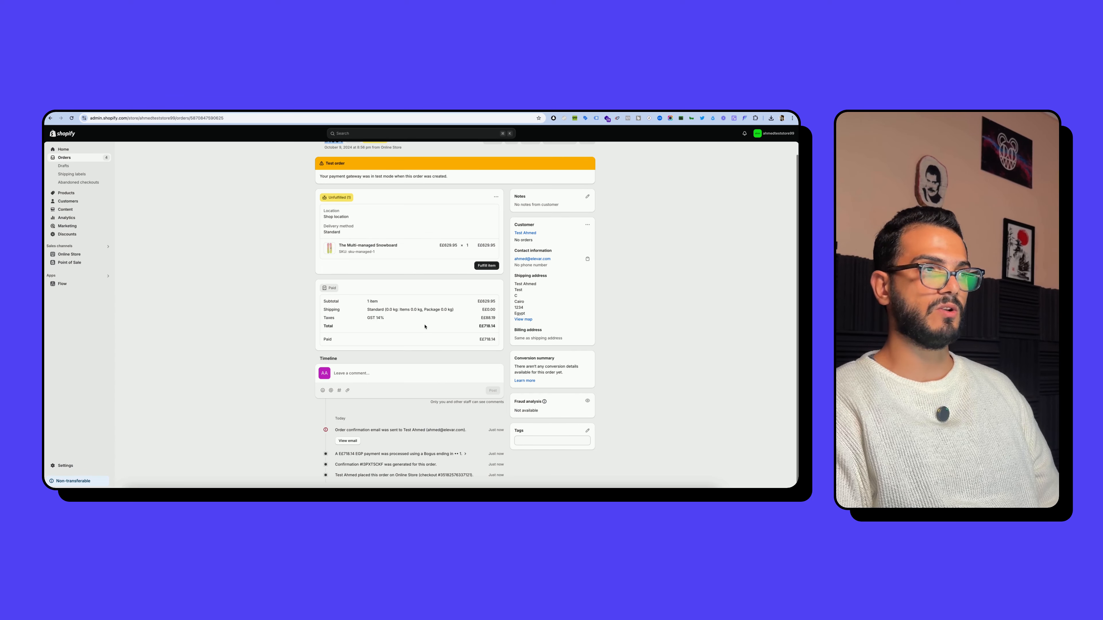
scroll(425, 327, up, 1)
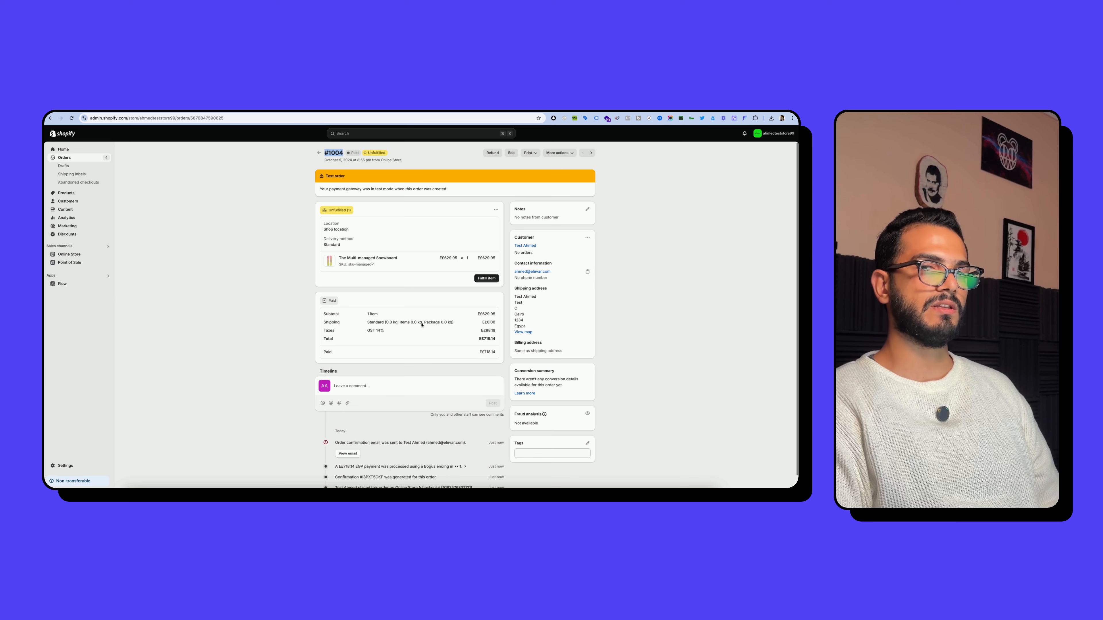
click(304, 110)
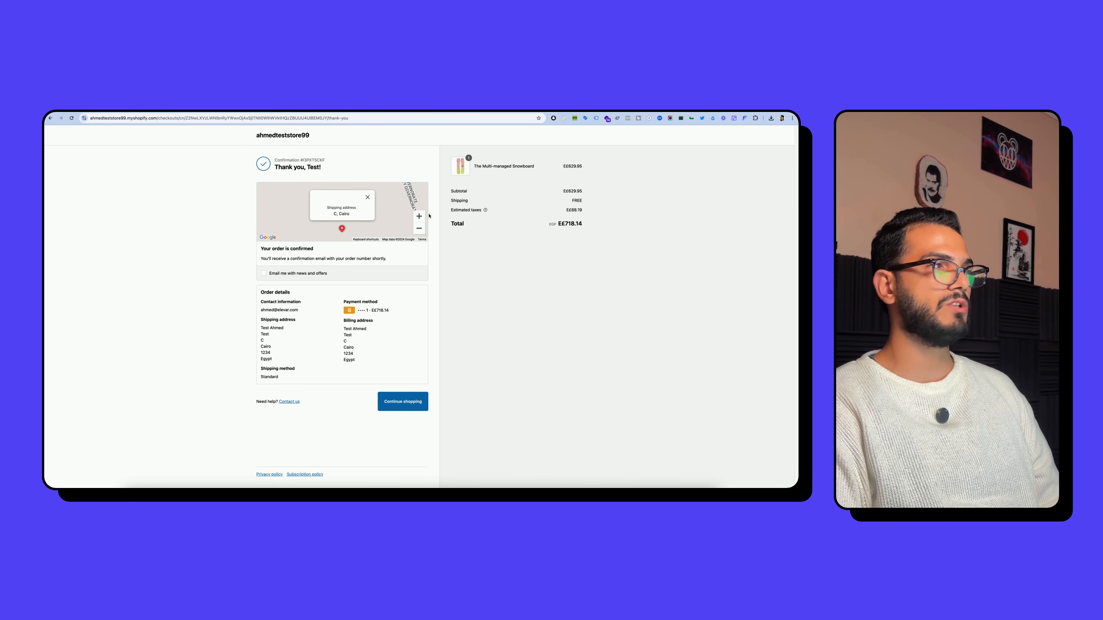
Step: Check the test order in the Shopify admin again and return to Elevar's Purchase Events Log
click(301, 111)
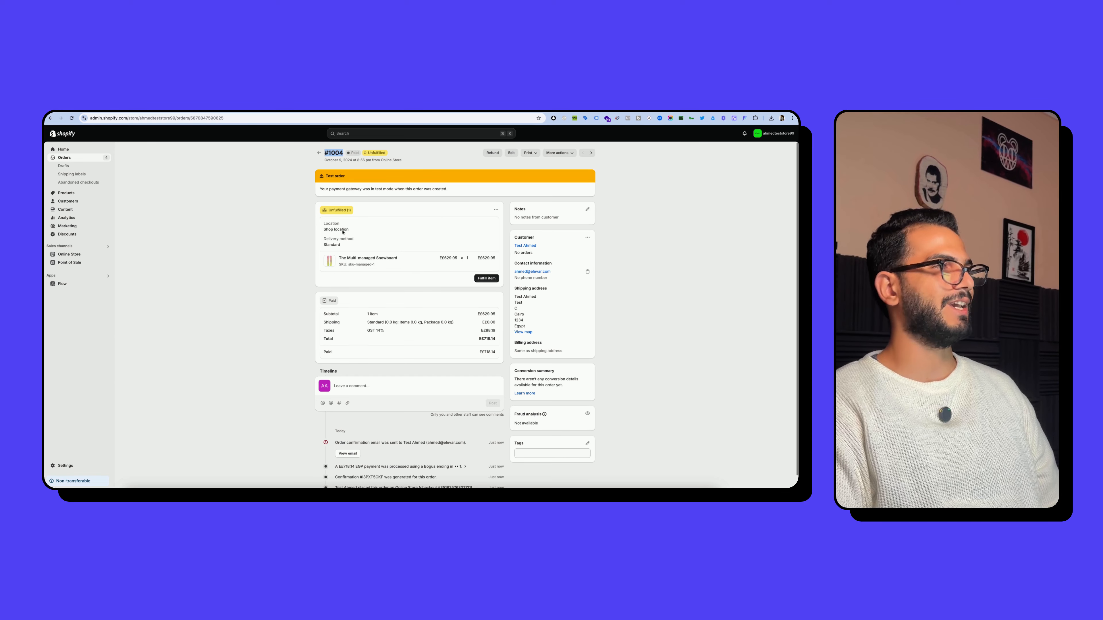
click(166, 112)
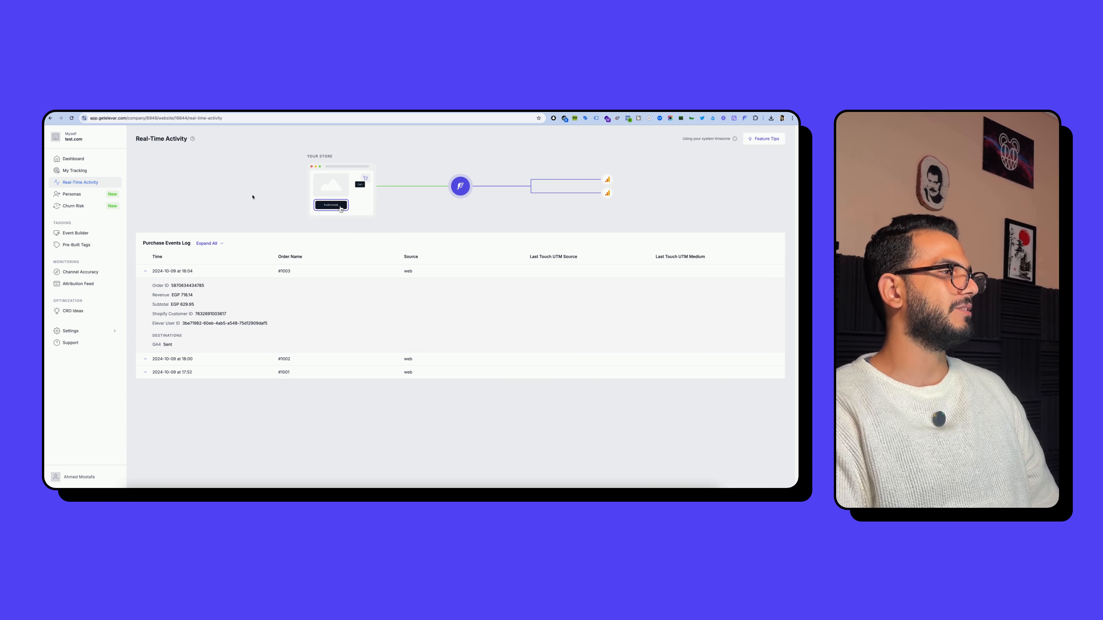
Step: Switch to Google Analytics' Traffic acquisition report, set its primary dimension to Session source / medium and add Session campaign as secondary dimension
key(super+grave)
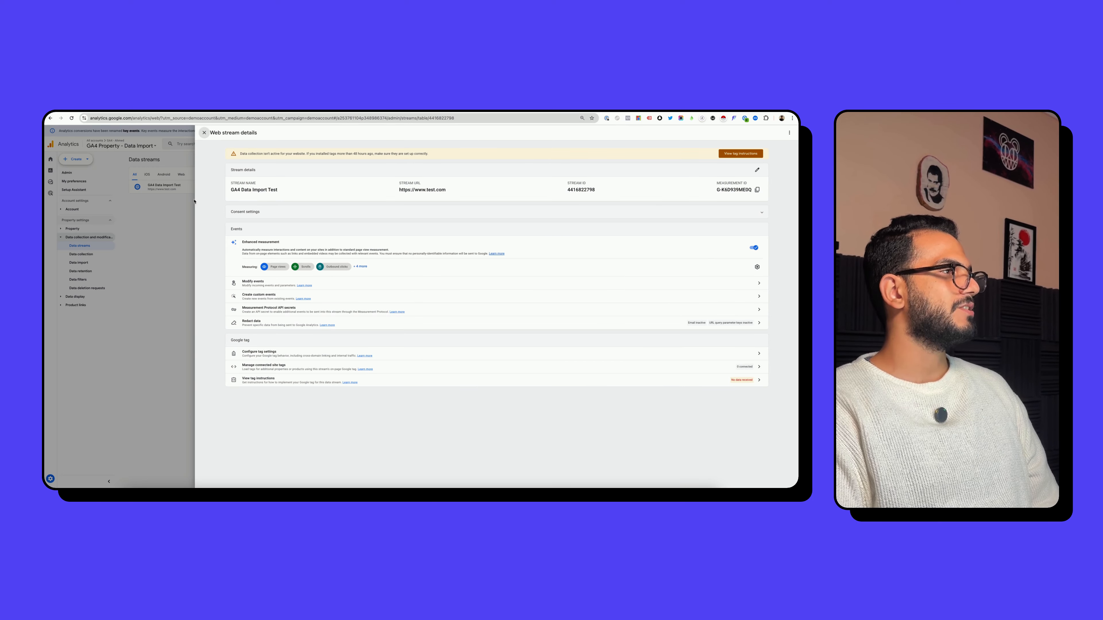
click(124, 106)
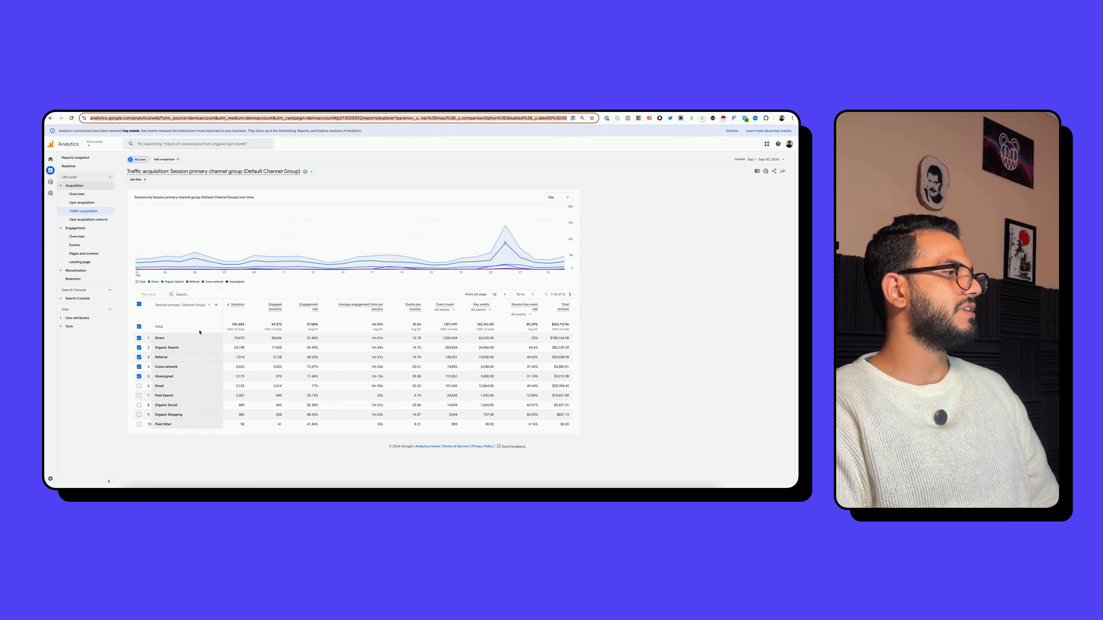
click(168, 308)
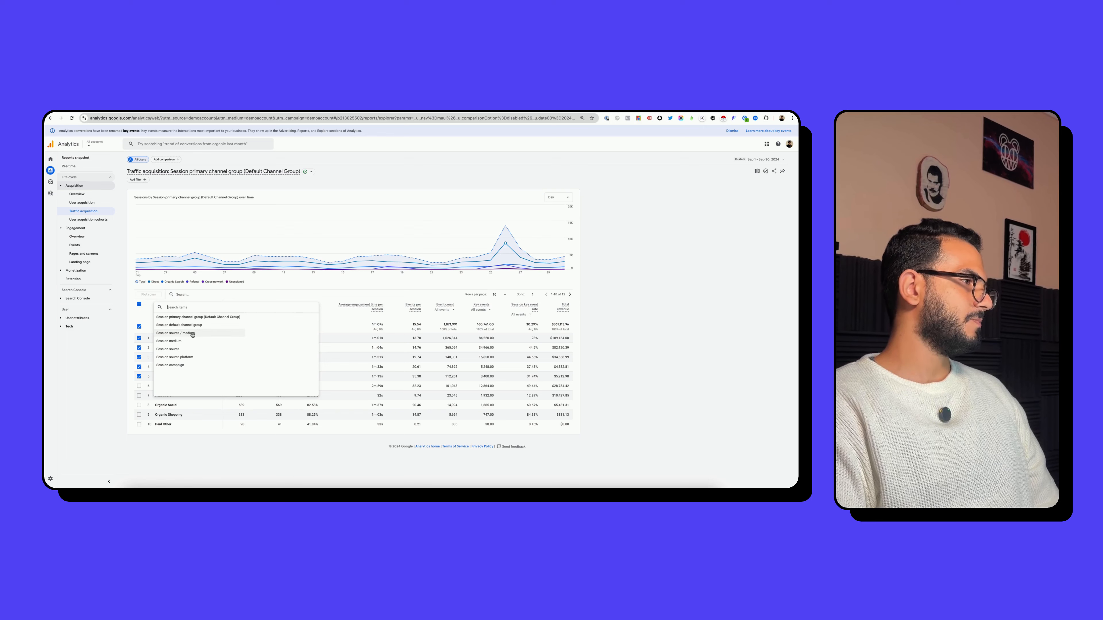
click(216, 333)
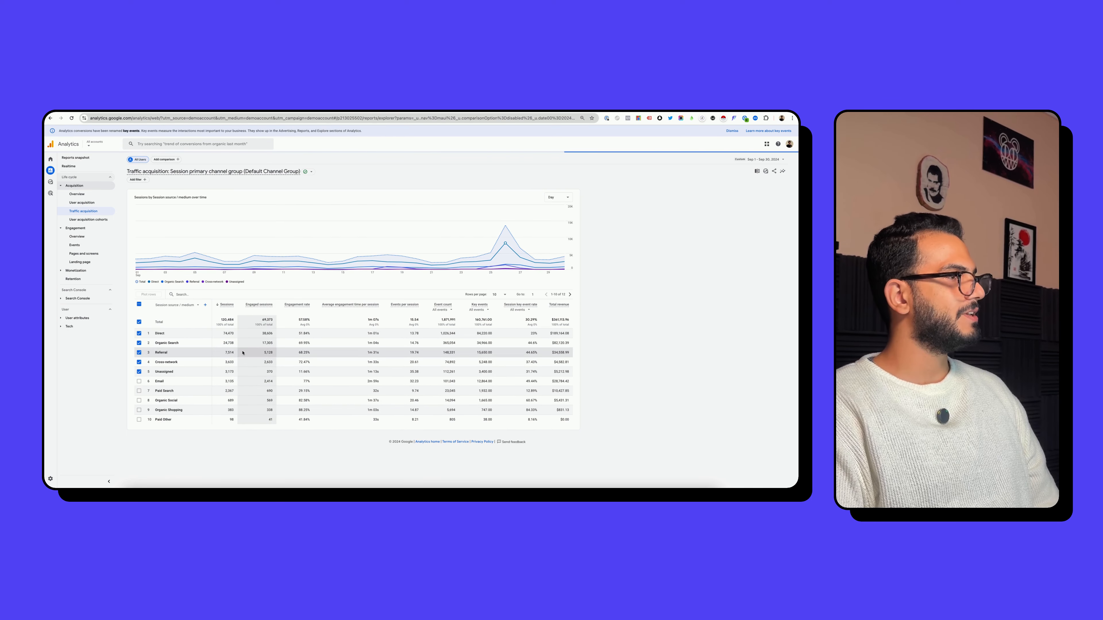
click(207, 305)
text(campa)
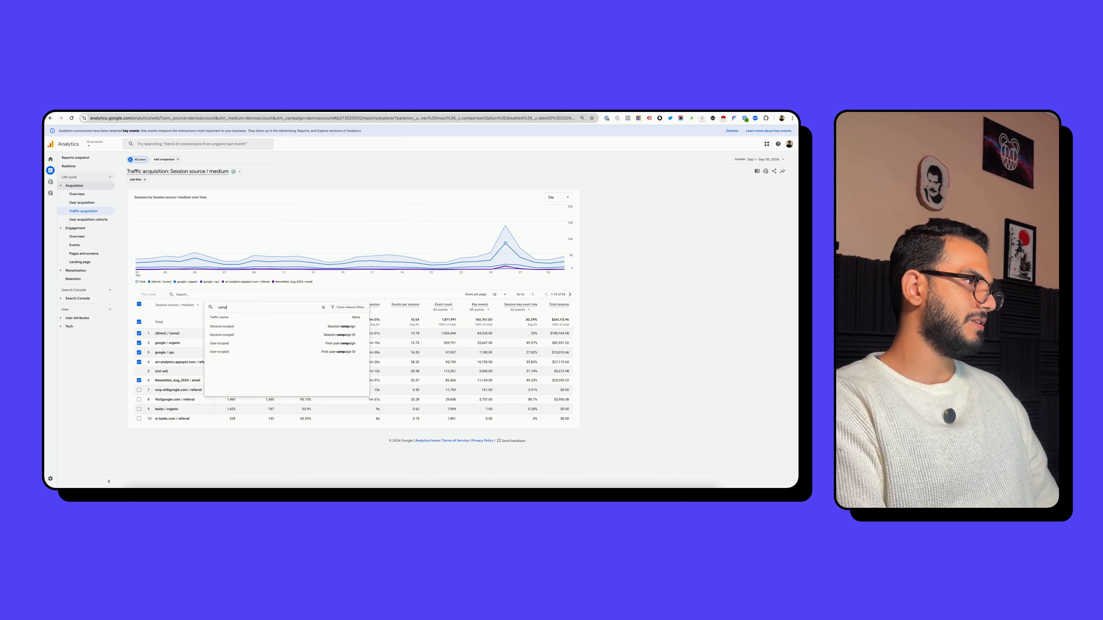
click(293, 326)
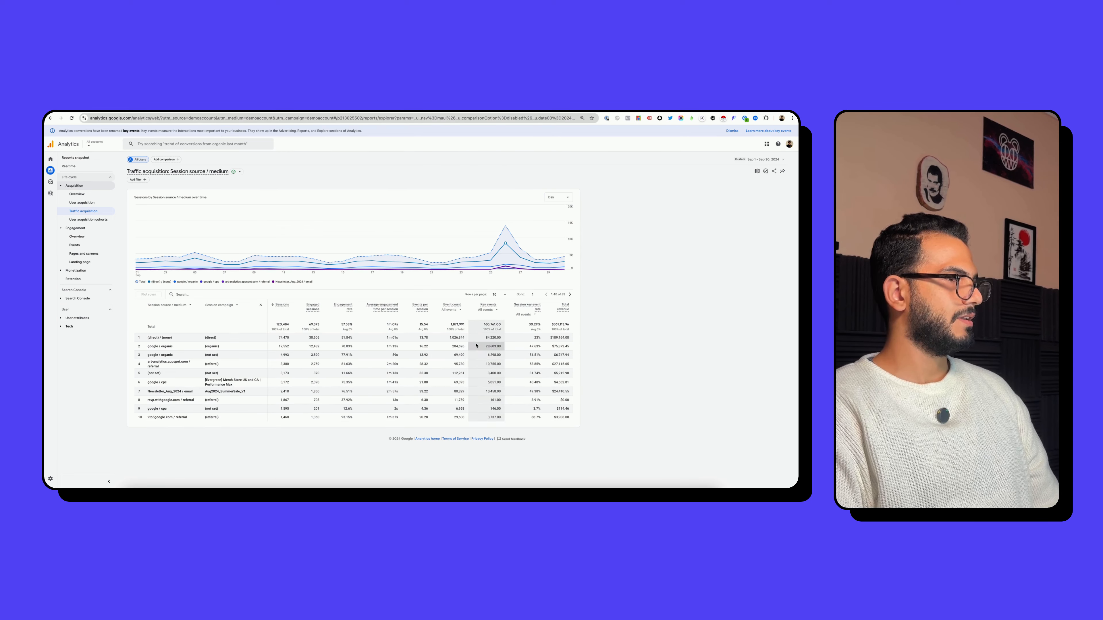
Step: Limit the Session key event rate column to the purchase event and sort the table by Total revenue, highest first
click(524, 314)
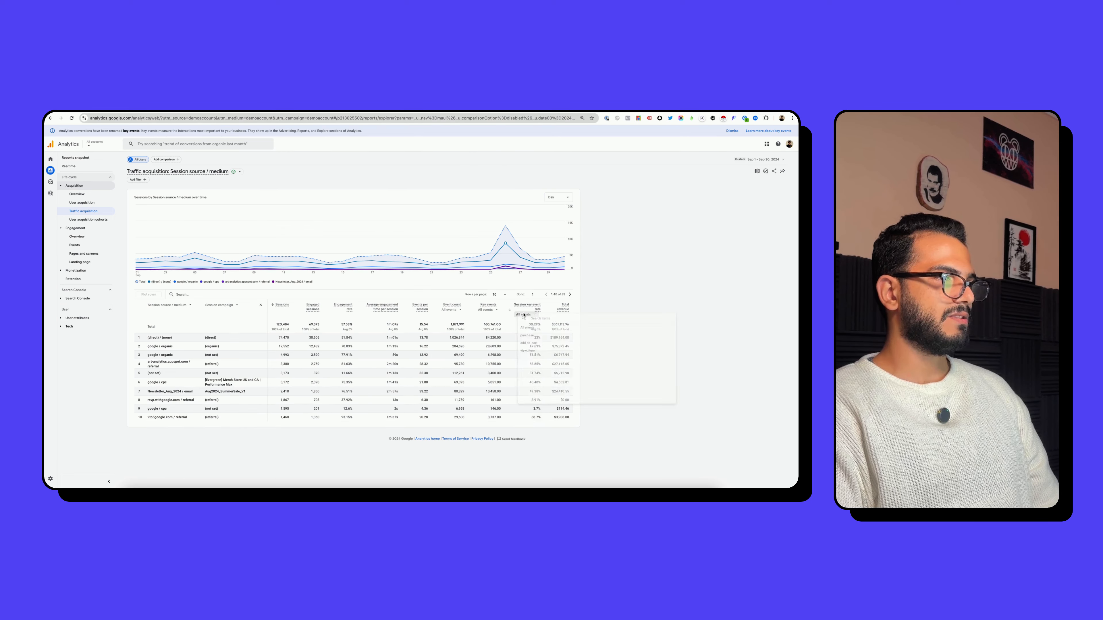
click(527, 335)
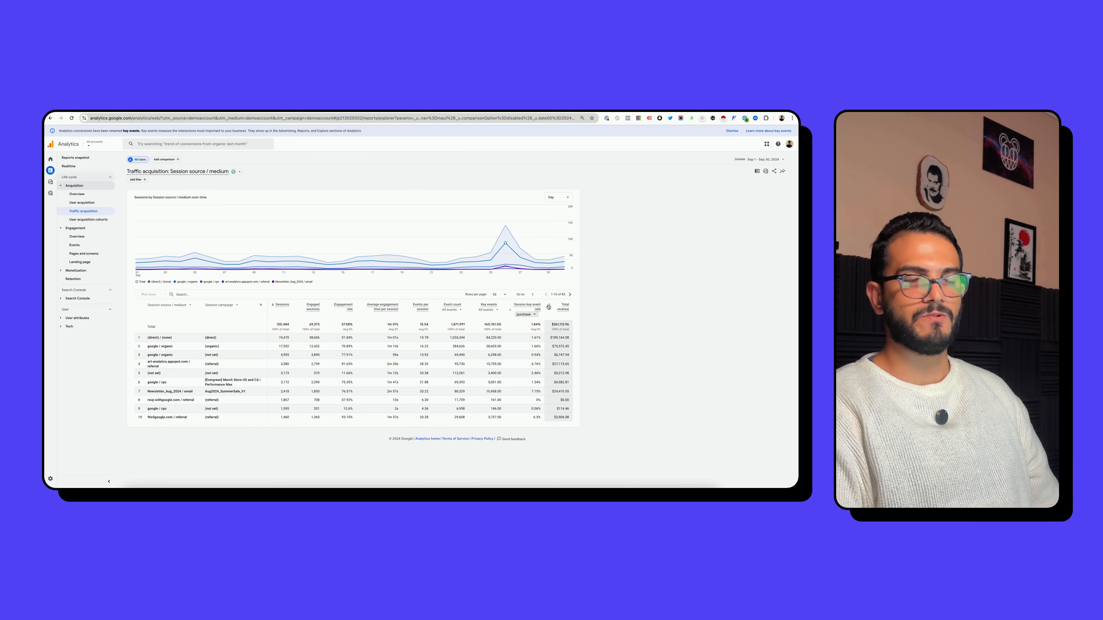
click(548, 305)
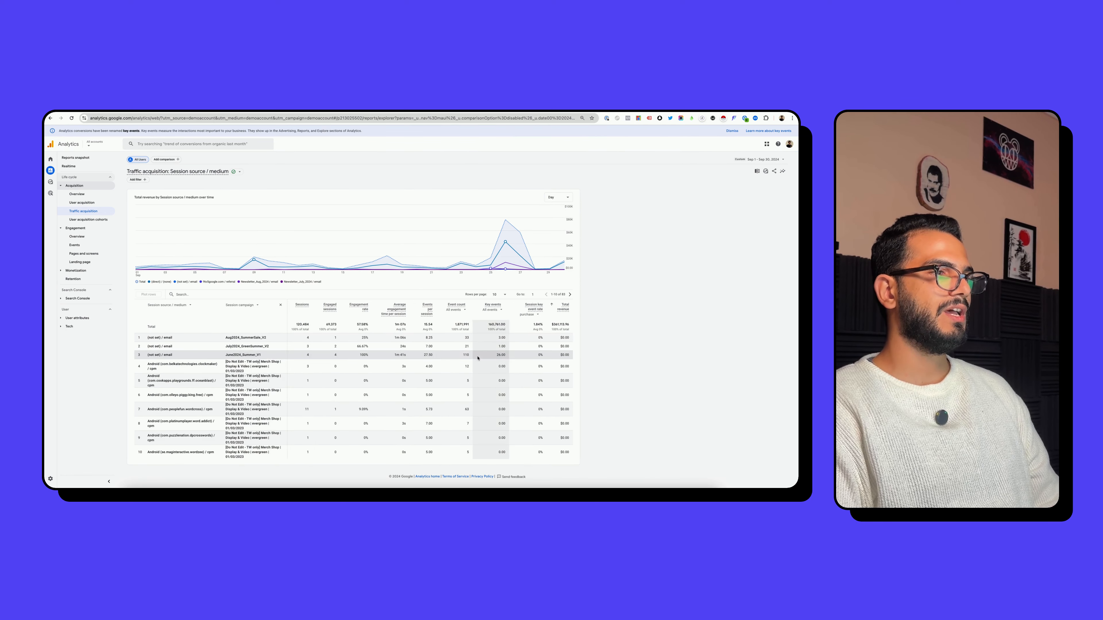
click(553, 310)
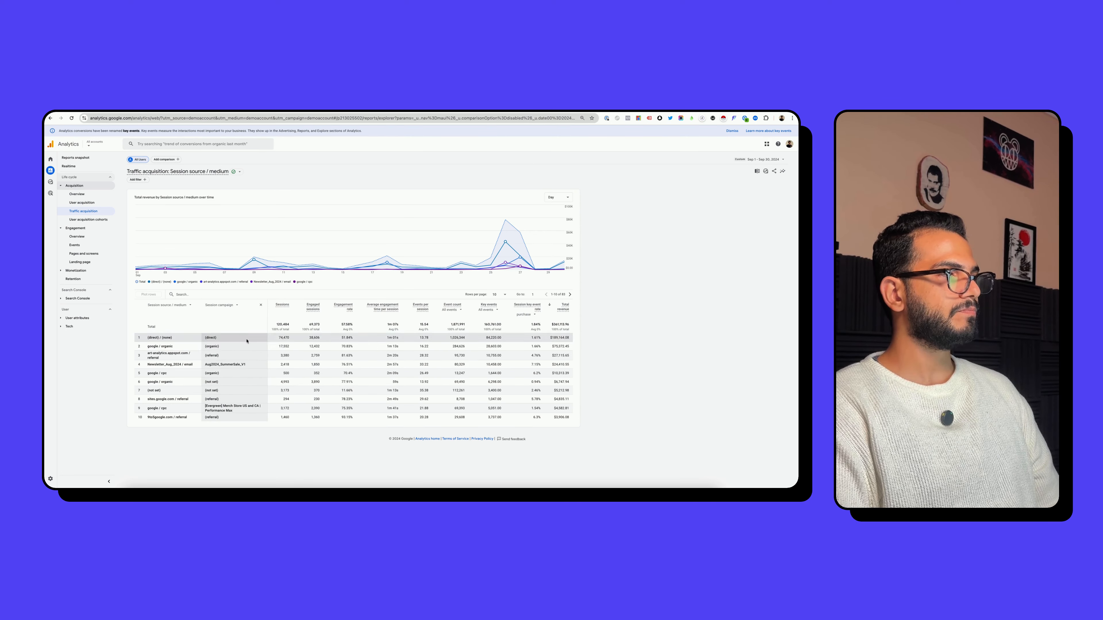
Step: Highlight the total revenue of the google / organic row and limit the Key events column to the purchase event
double_click(556, 347)
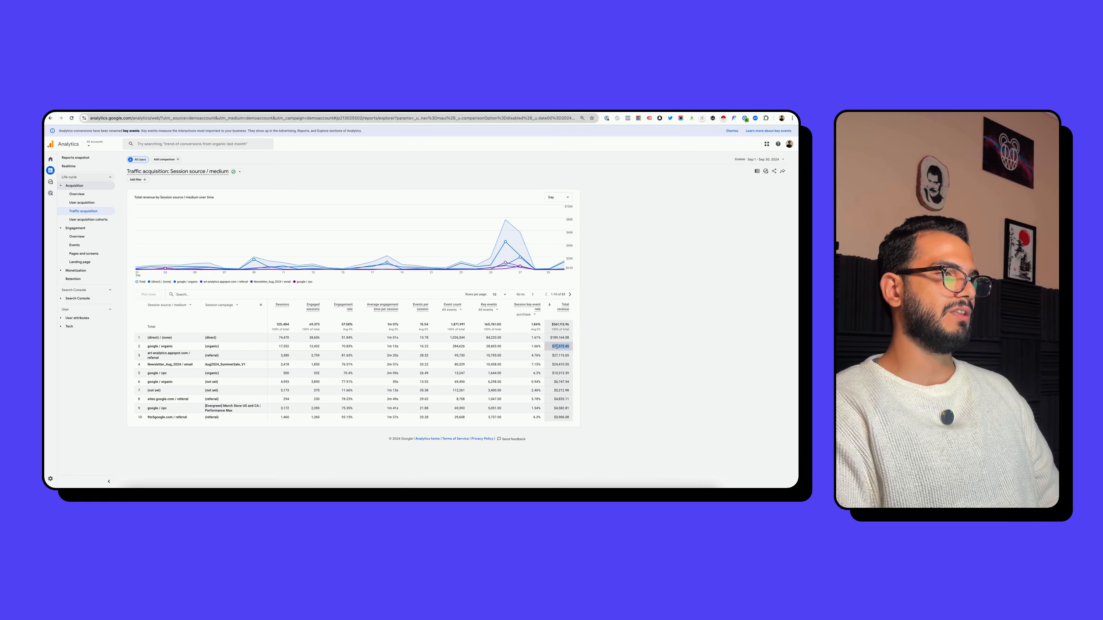
click(490, 311)
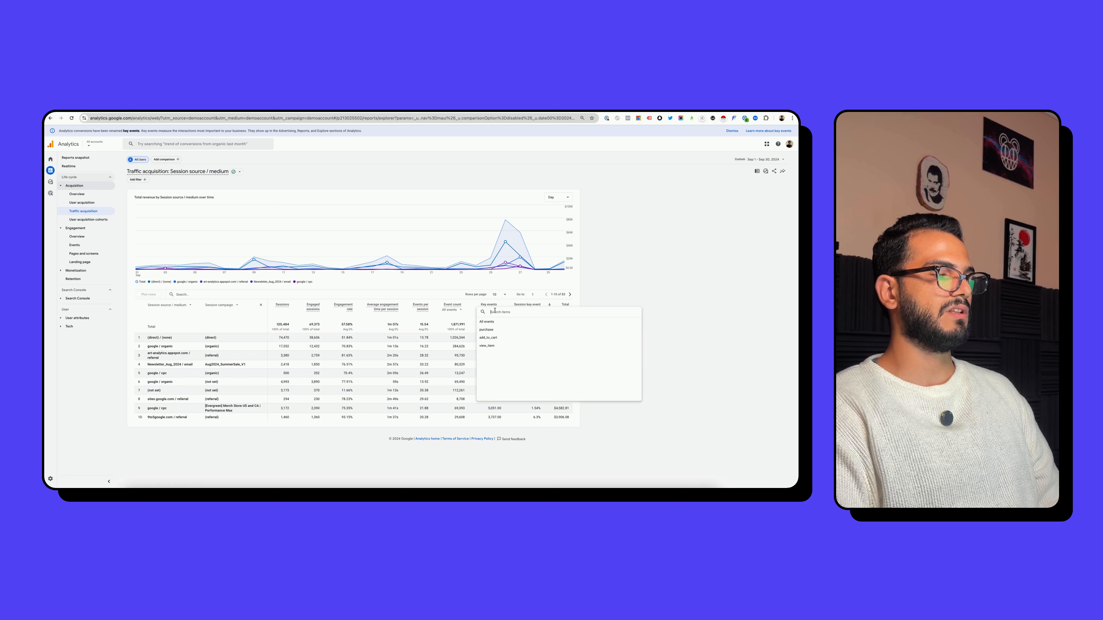
click(489, 330)
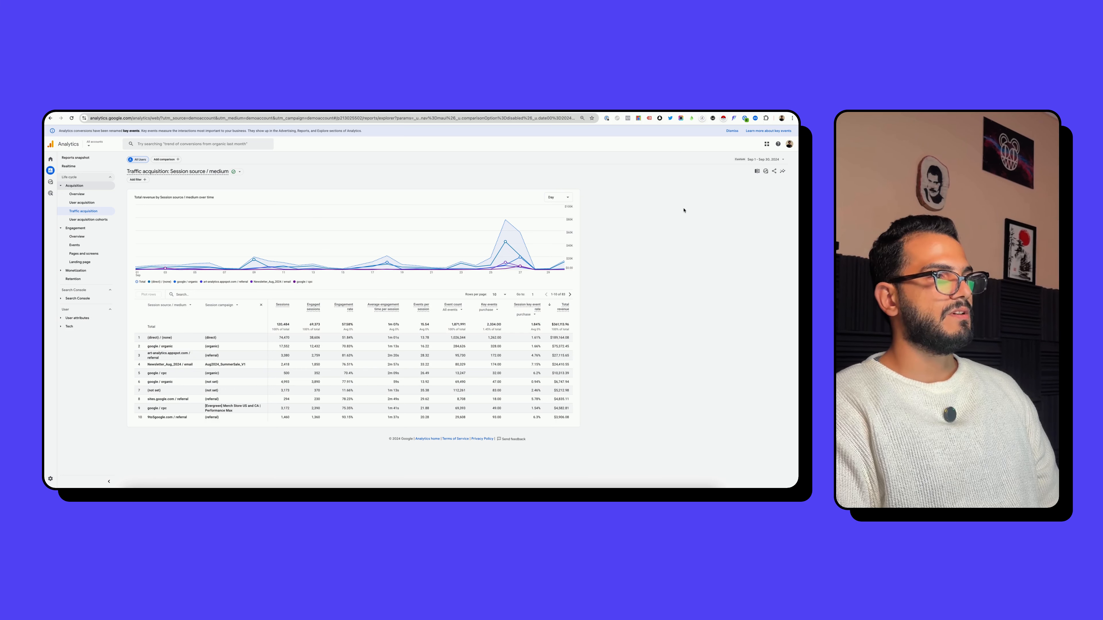
Step: Switch back to Elevar's Real-Time Activity page and expand the newest order's details in the Purchase Events Log
key(super+grave)
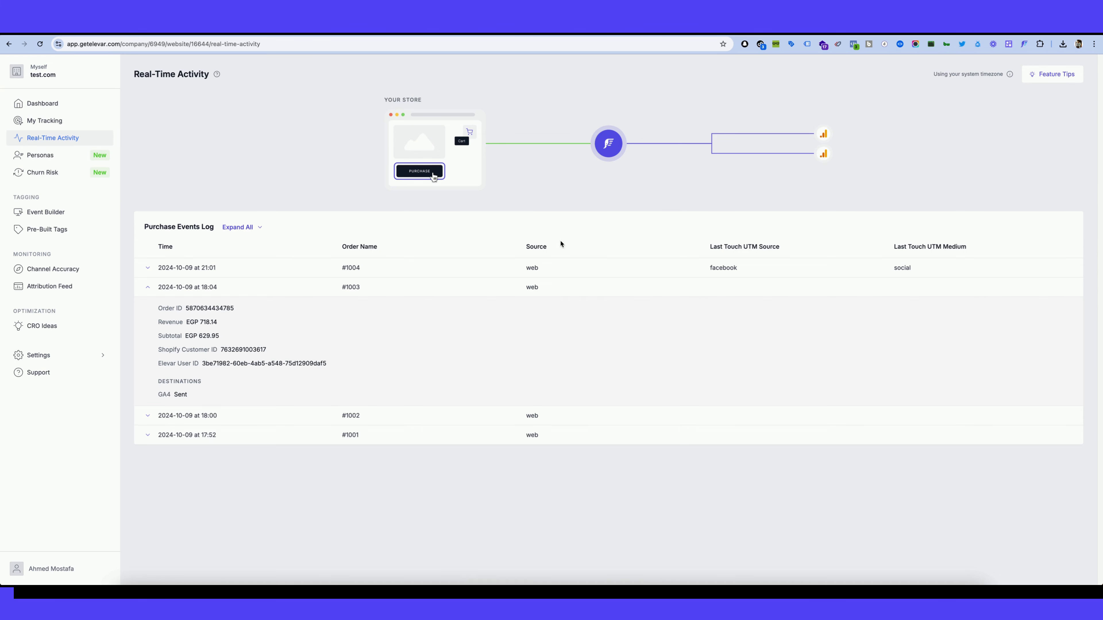
click(288, 270)
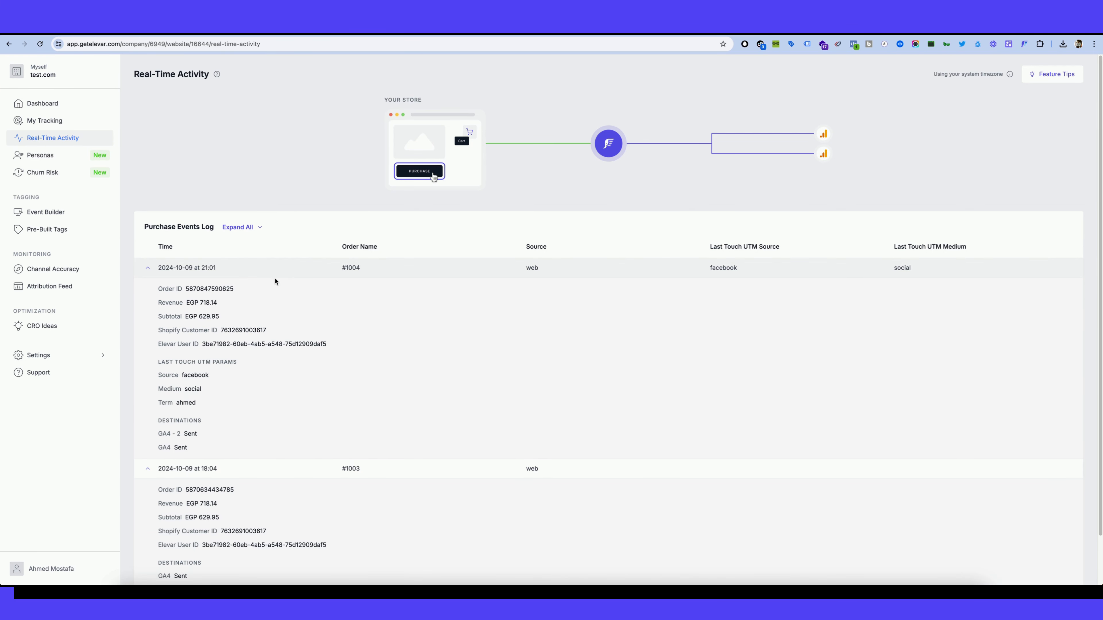